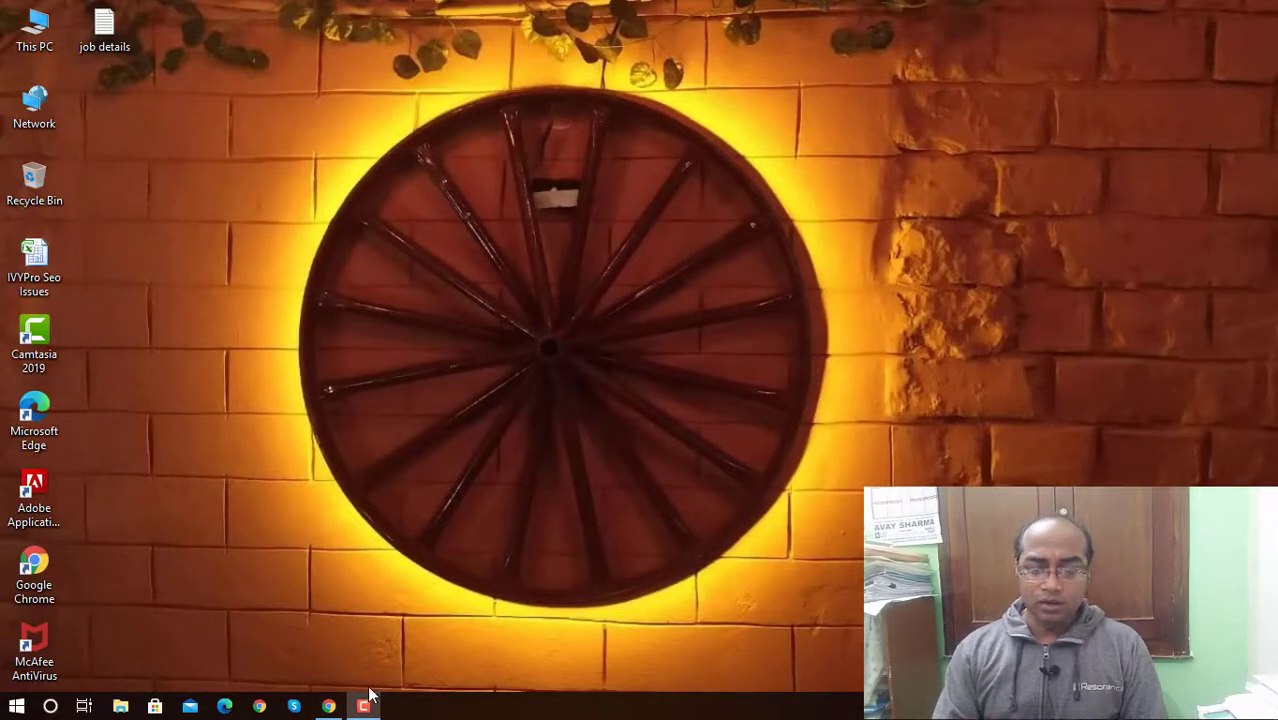
Step: Launch Chrome showing the clickworker.com home page
{"action": "left_click", "coordinate": [328, 706]}
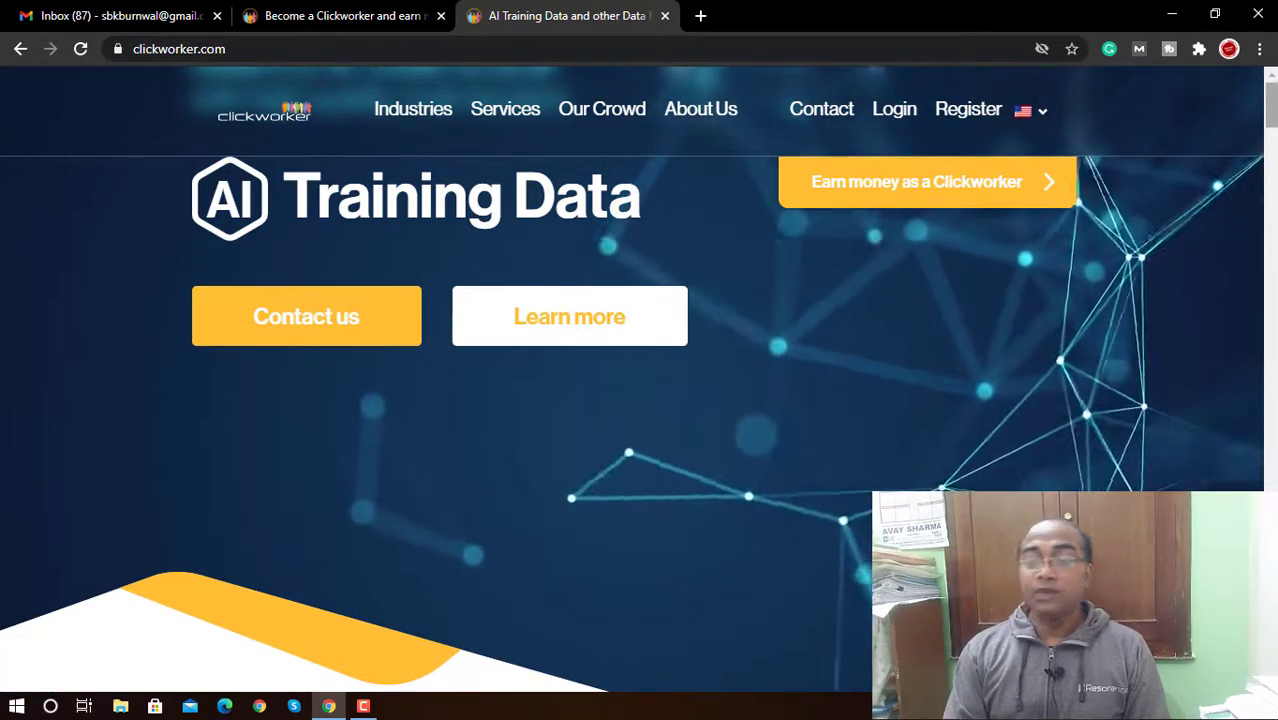
Step: Browse the AI Training Data home page, then go to the About Us page
{"action": "scroll", "coordinate": [640, 400], "scroll_direction": "down", "scroll_amount": 3}
{"action": "scroll", "coordinate": [640, 400], "scroll_direction": "down", "scroll_amount": 4}
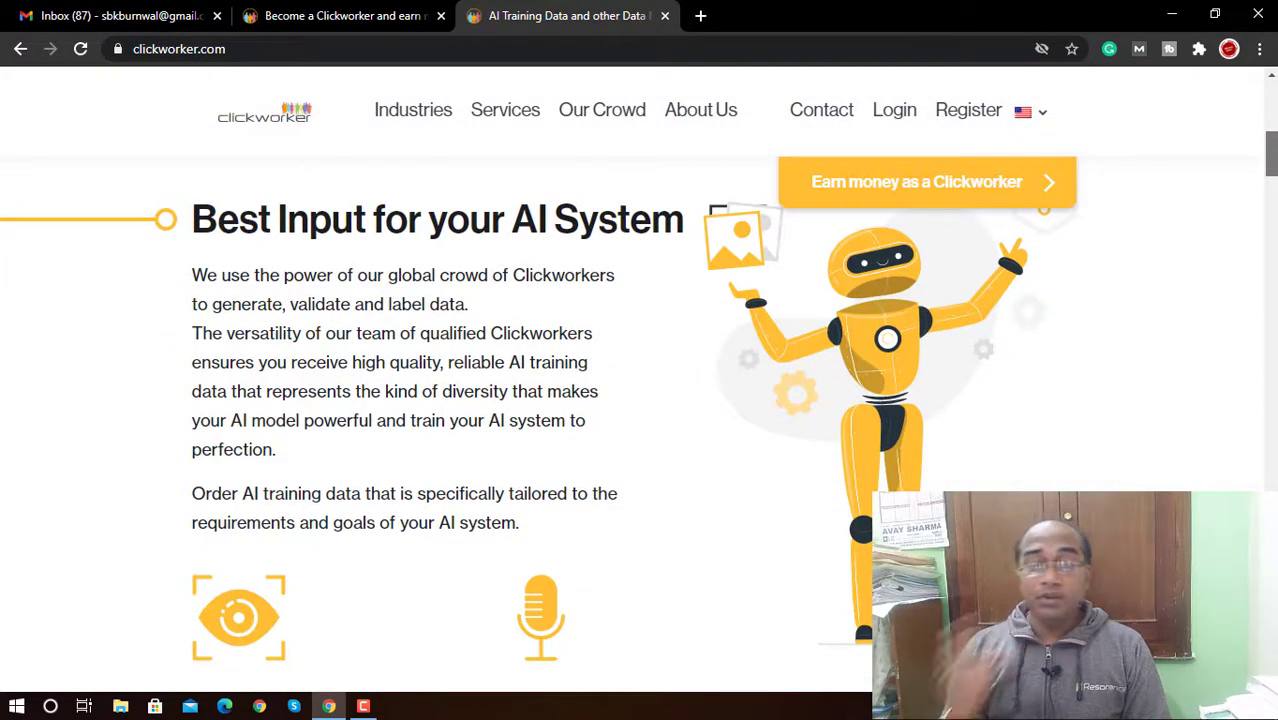
{"action": "left_click_drag", "start_coordinate": [1271, 155], "coordinate": [1271, 65]}
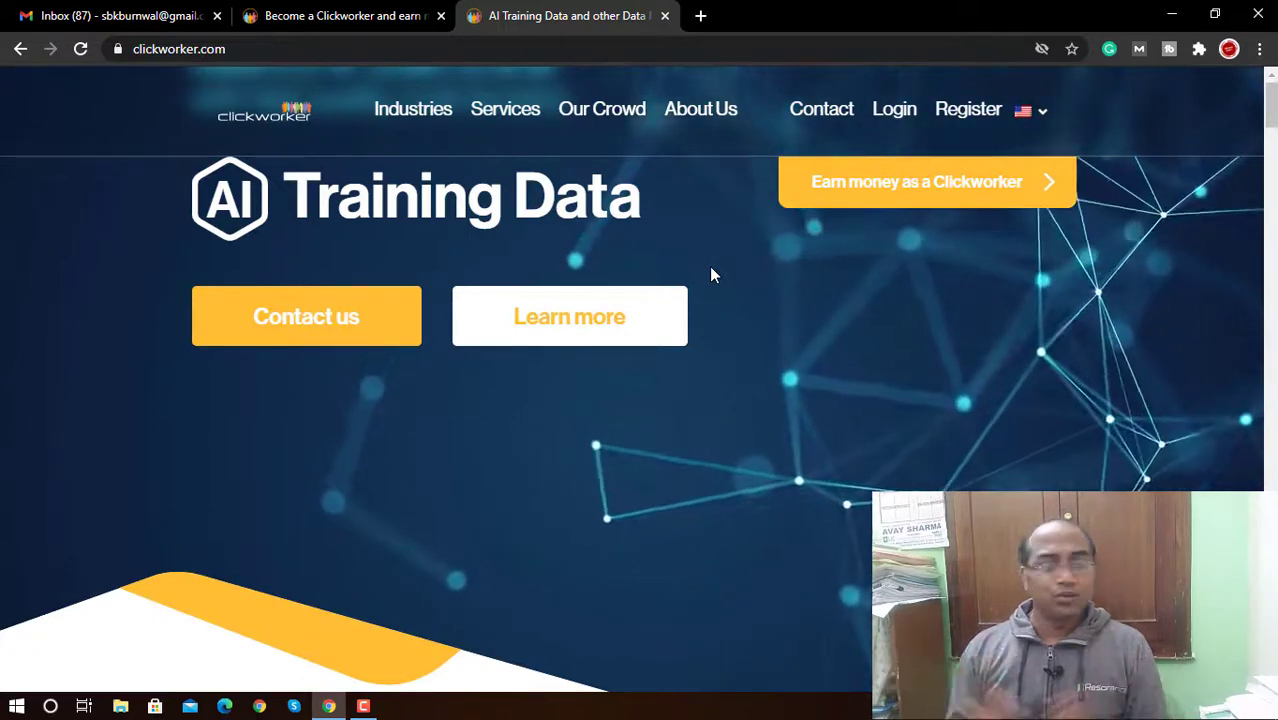
{"action": "mouse_move", "coordinate": [511, 122]}
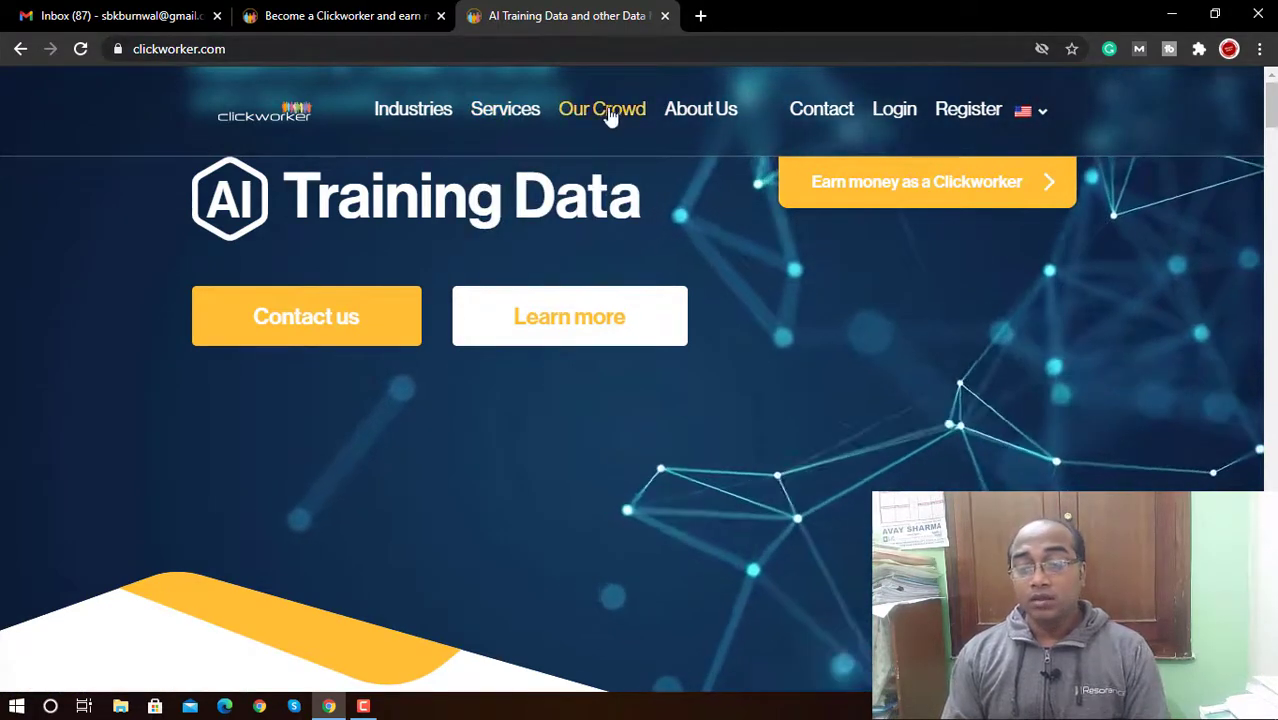
{"action": "left_click", "coordinate": [695, 116]}
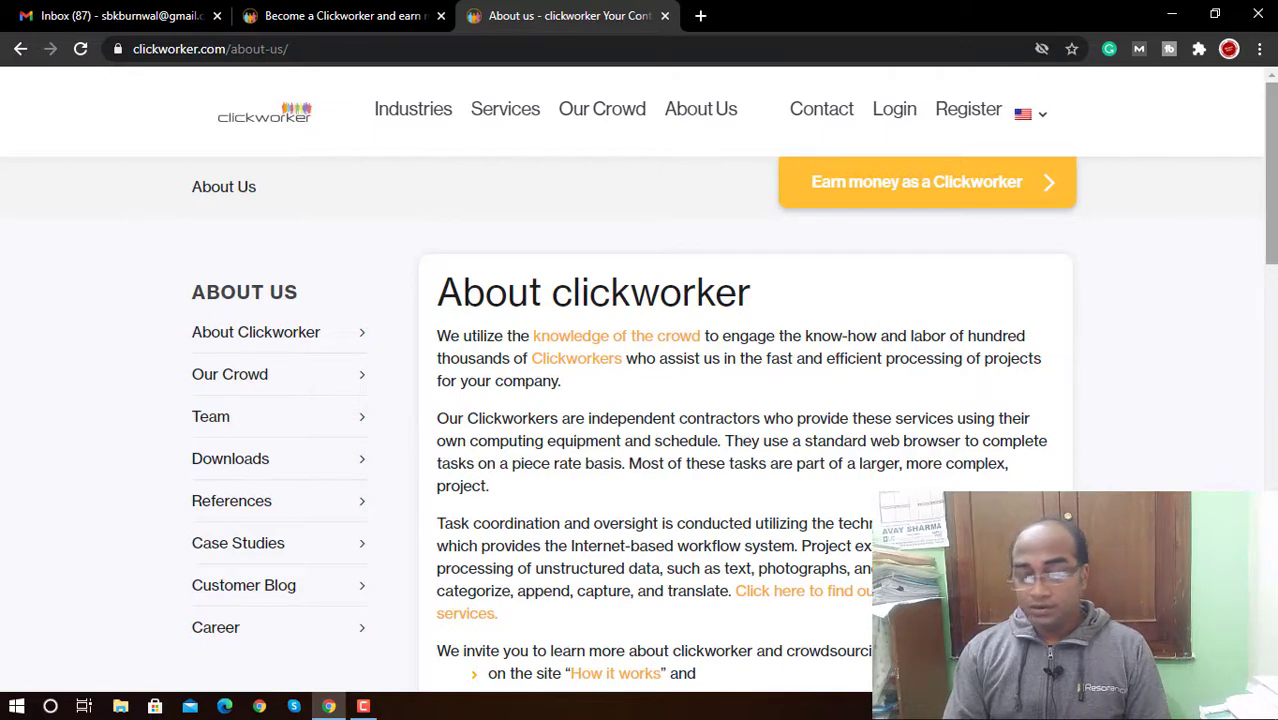
Step: Read the About clickworker milestones, then switch to the Become a Clickworker page
{"action": "left_click_drag", "start_coordinate": [1270, 160], "coordinate": [1270, 328]}
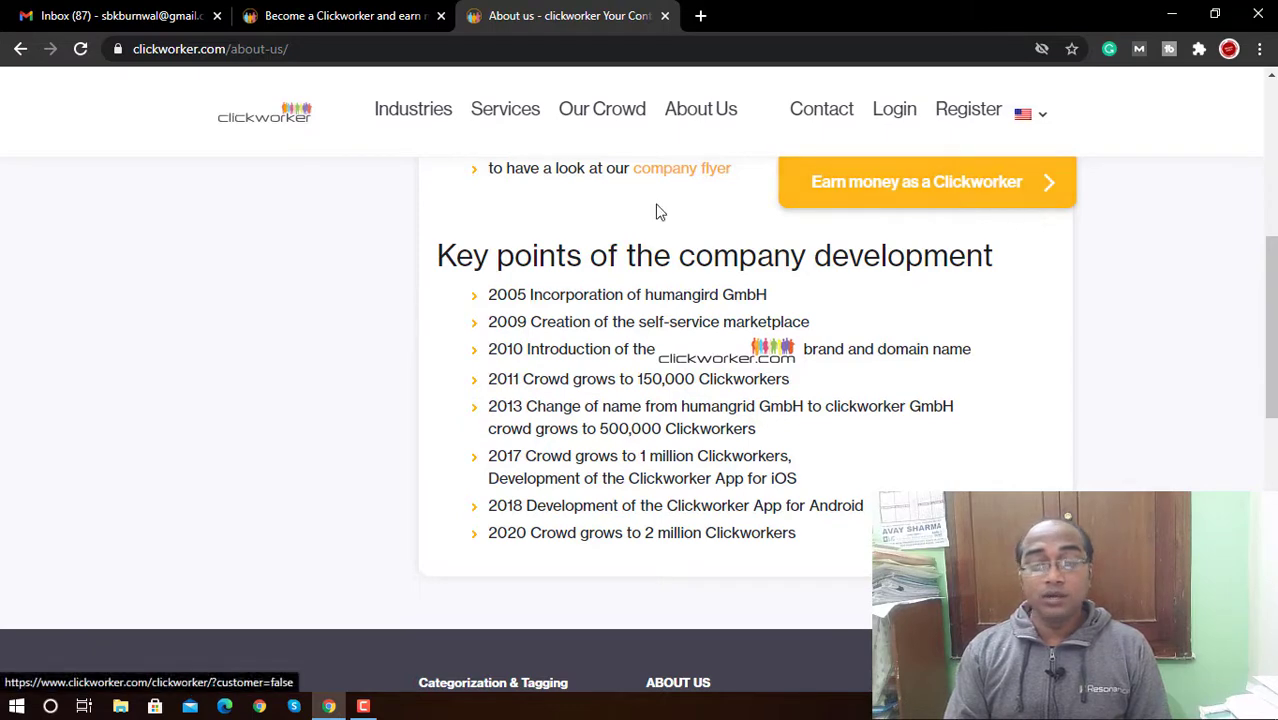
{"action": "left_click", "coordinate": [285, 8]}
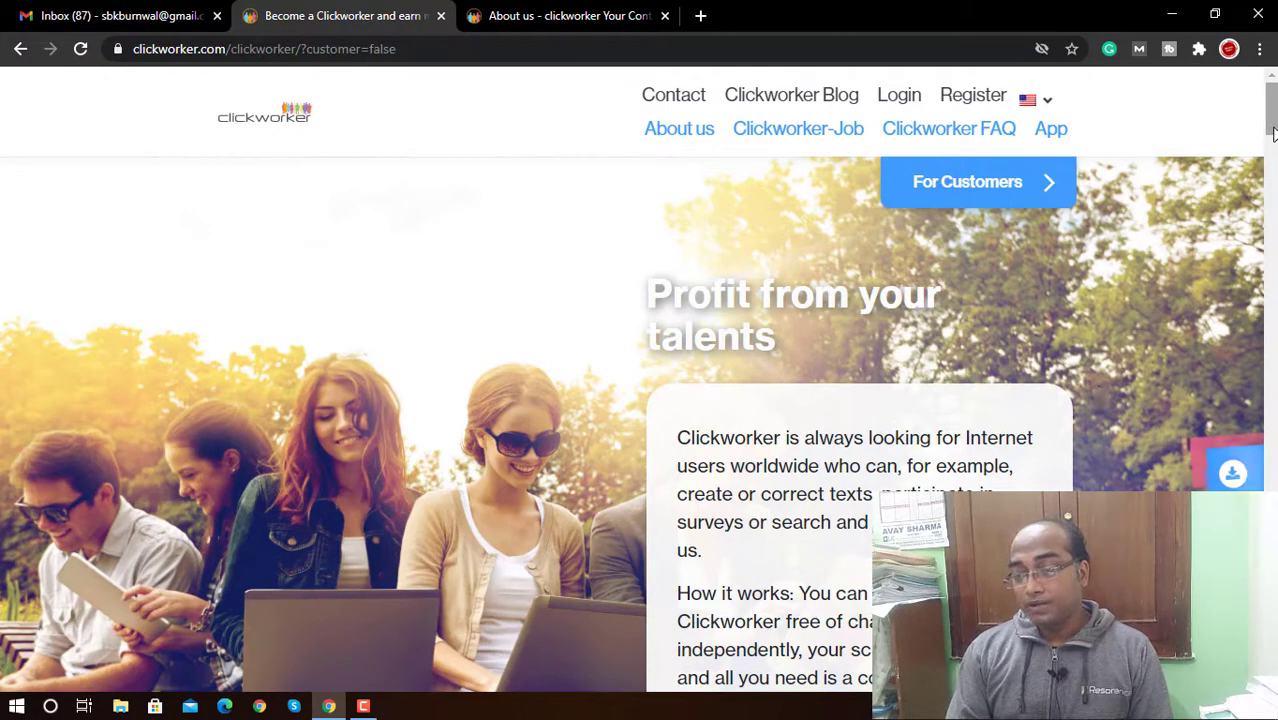
Step: Scroll through the job type cards on the Become a Clickworker page
{"action": "left_click_drag", "start_coordinate": [1272, 124], "coordinate": [1272, 185]}
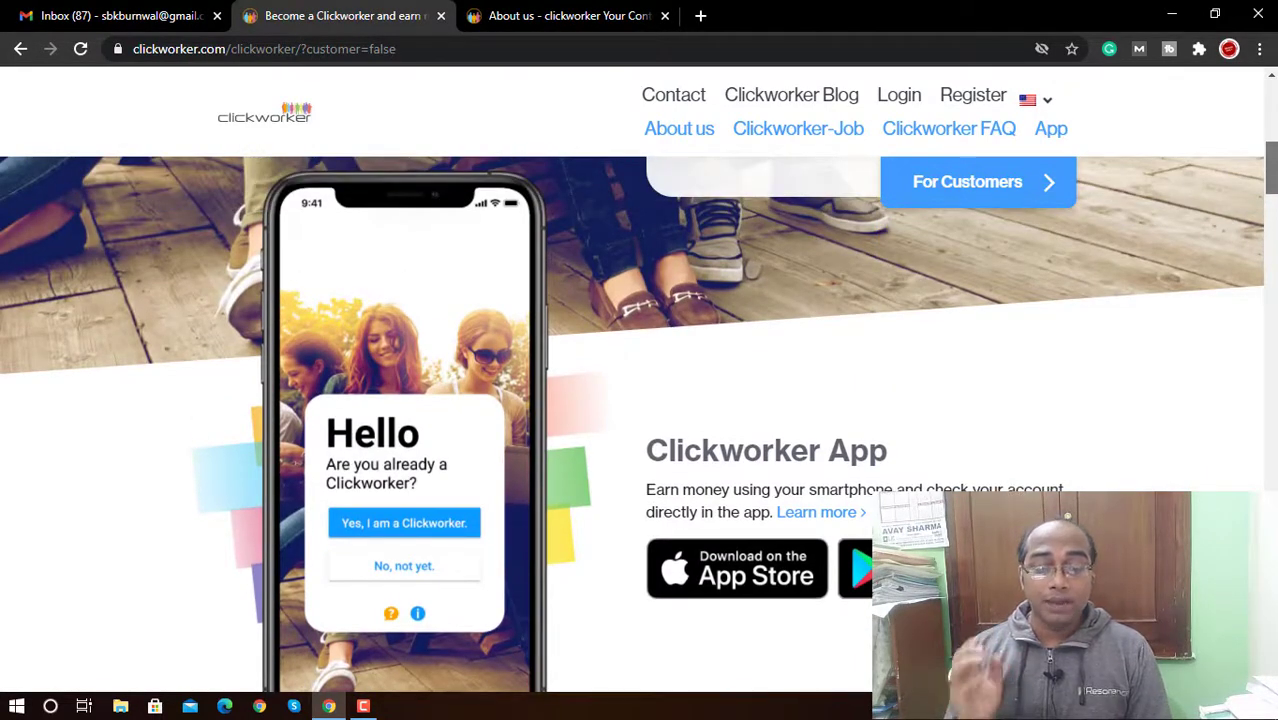
{"action": "left_click_drag", "start_coordinate": [1272, 185], "coordinate": [1272, 200]}
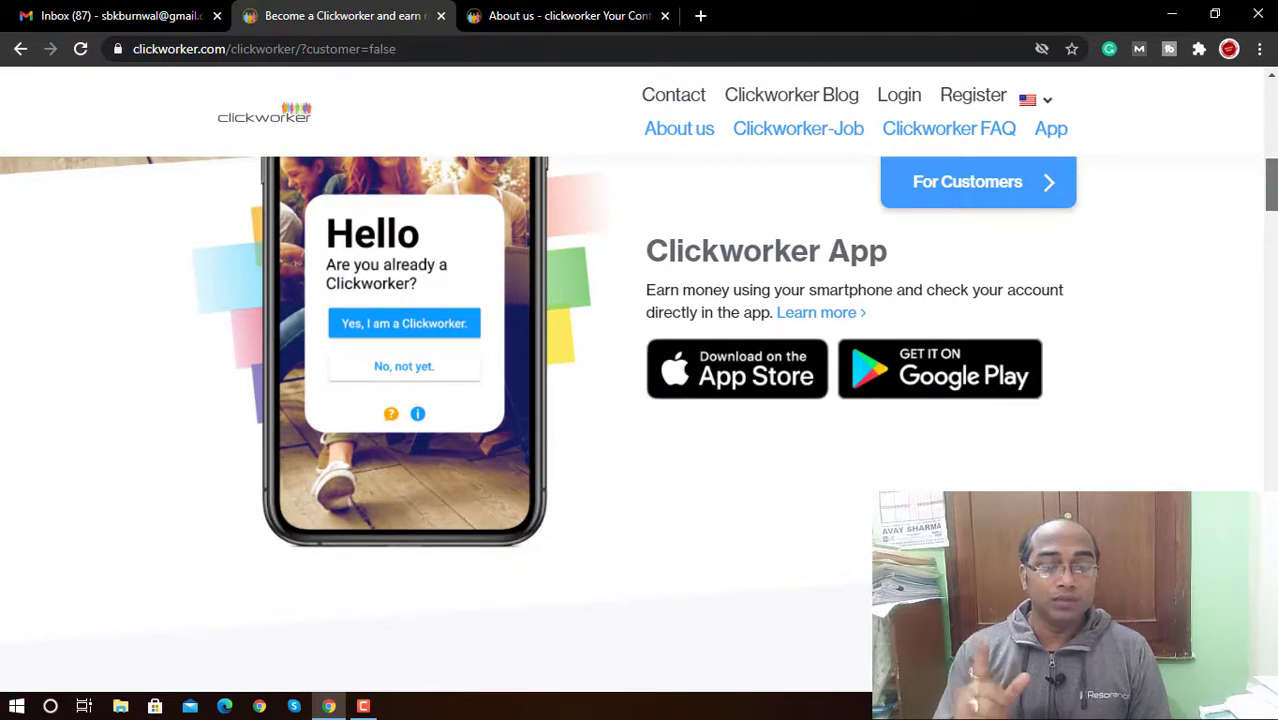
{"action": "scroll", "coordinate": [638, 400], "scroll_direction": "down", "scroll_amount": 3}
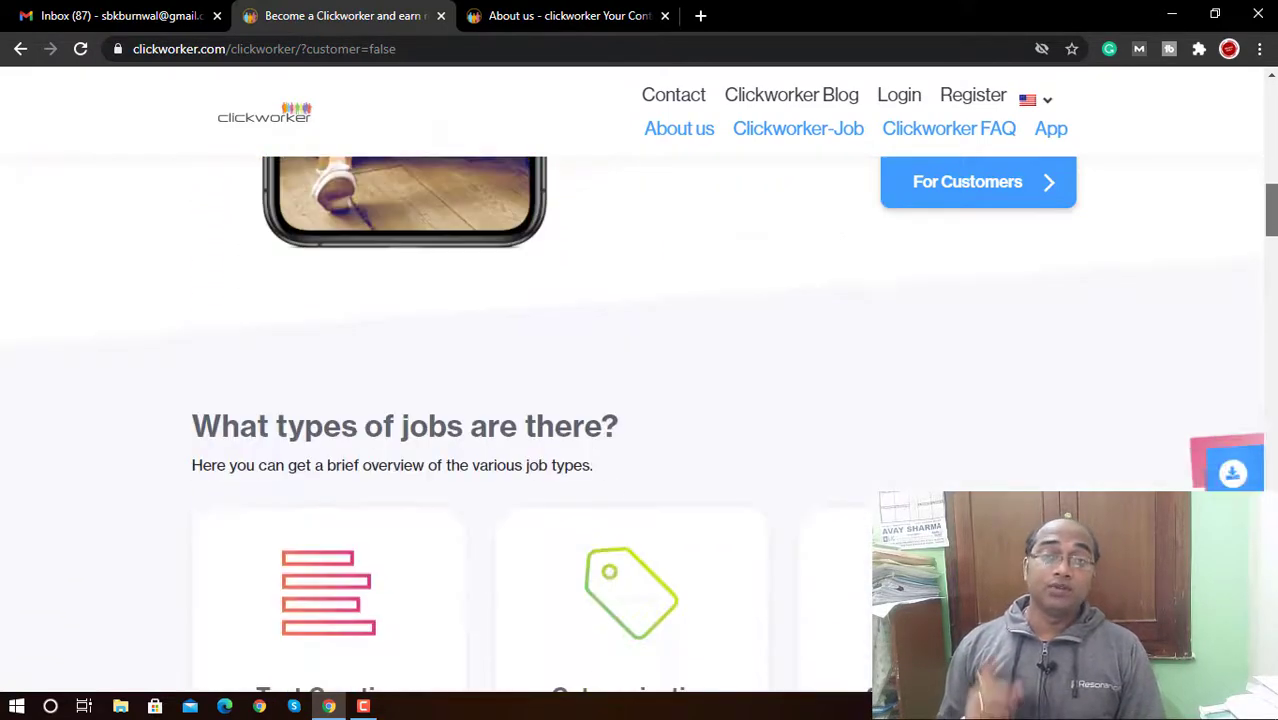
{"action": "scroll", "coordinate": [638, 400], "scroll_direction": "down", "scroll_amount": 3}
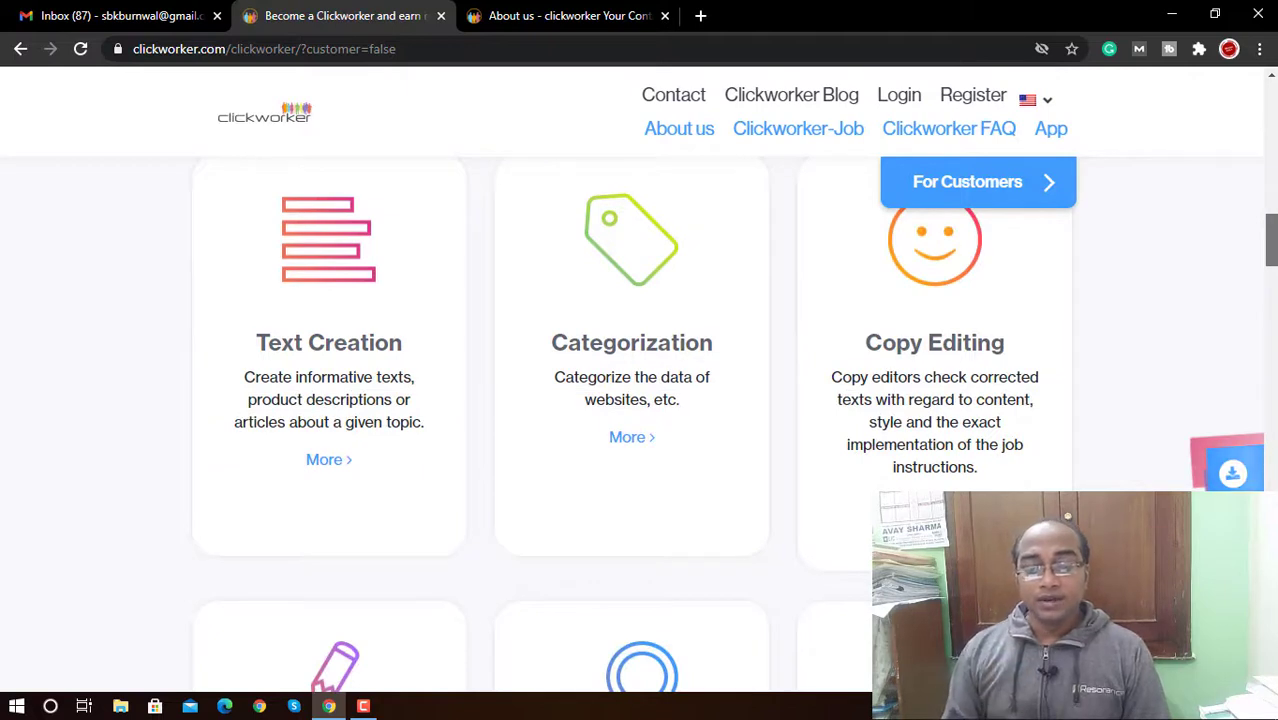
{"action": "scroll", "coordinate": [638, 400], "scroll_direction": "up", "scroll_amount": 1}
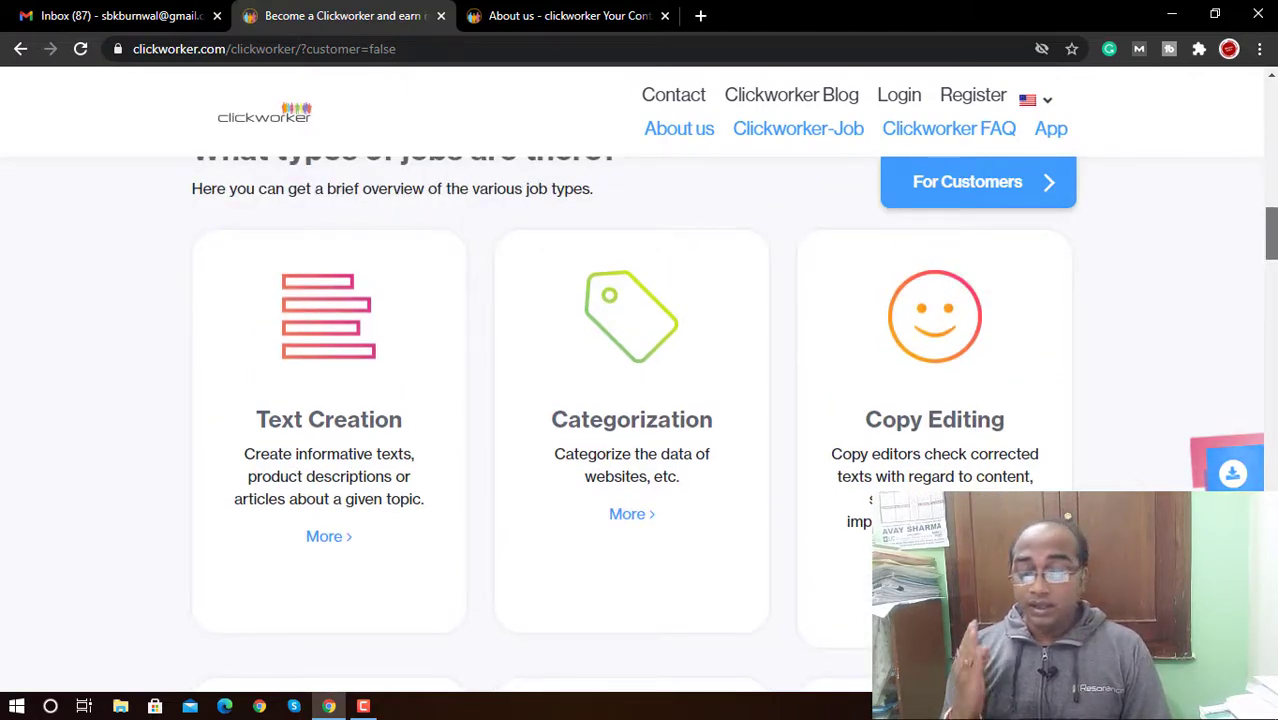
{"action": "scroll", "coordinate": [638, 400], "scroll_direction": "down", "scroll_amount": 3}
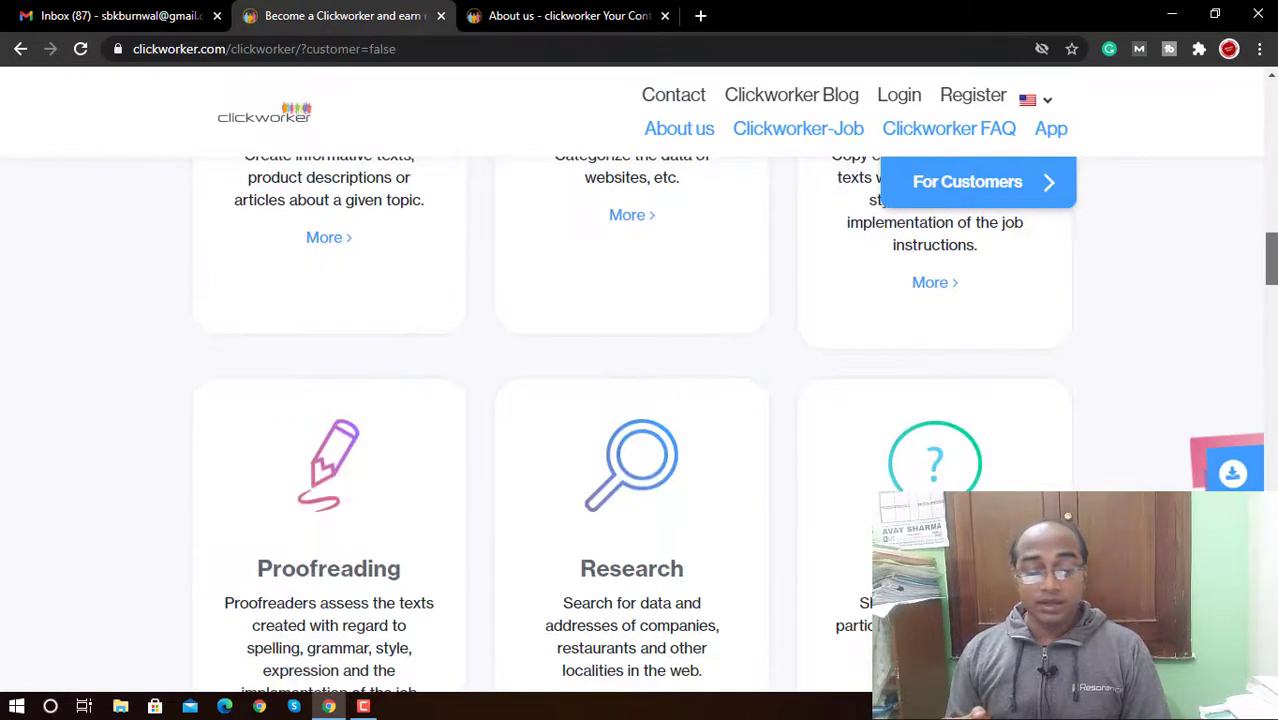
{"action": "scroll", "coordinate": [638, 400], "scroll_direction": "down", "scroll_amount": 3}
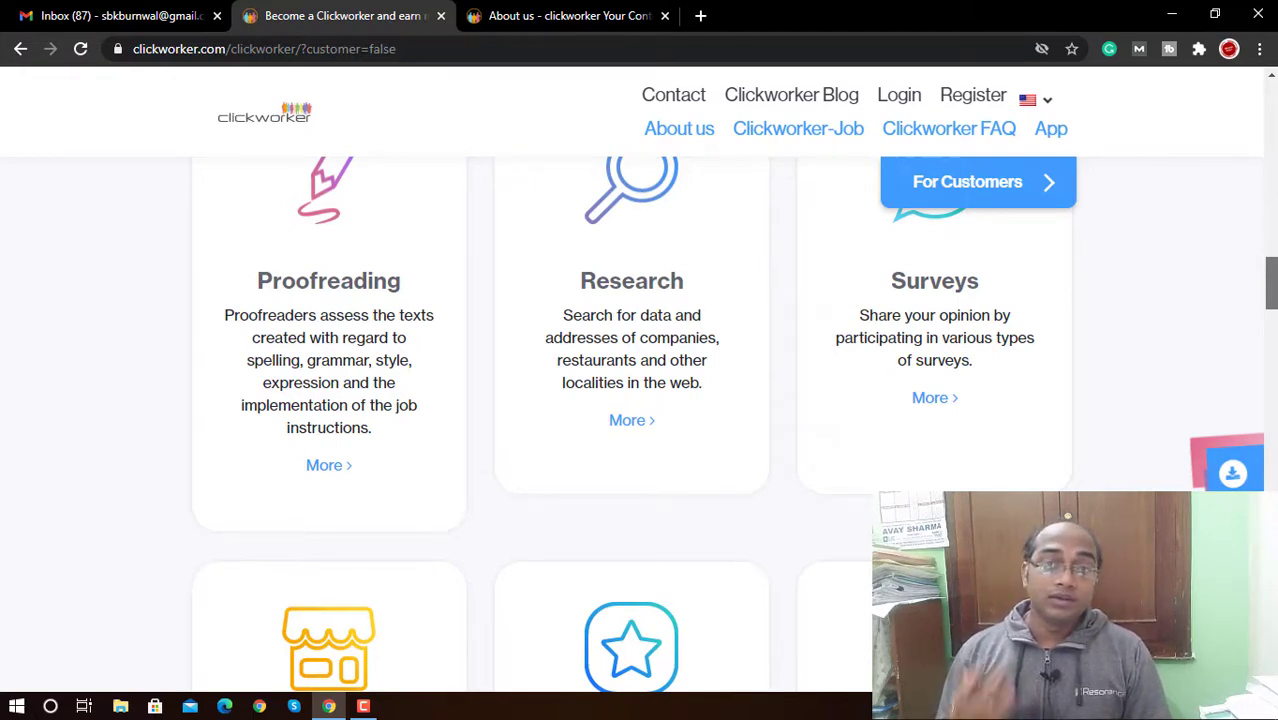
{"action": "scroll", "coordinate": [640, 420], "scroll_direction": "down", "scroll_amount": 5}
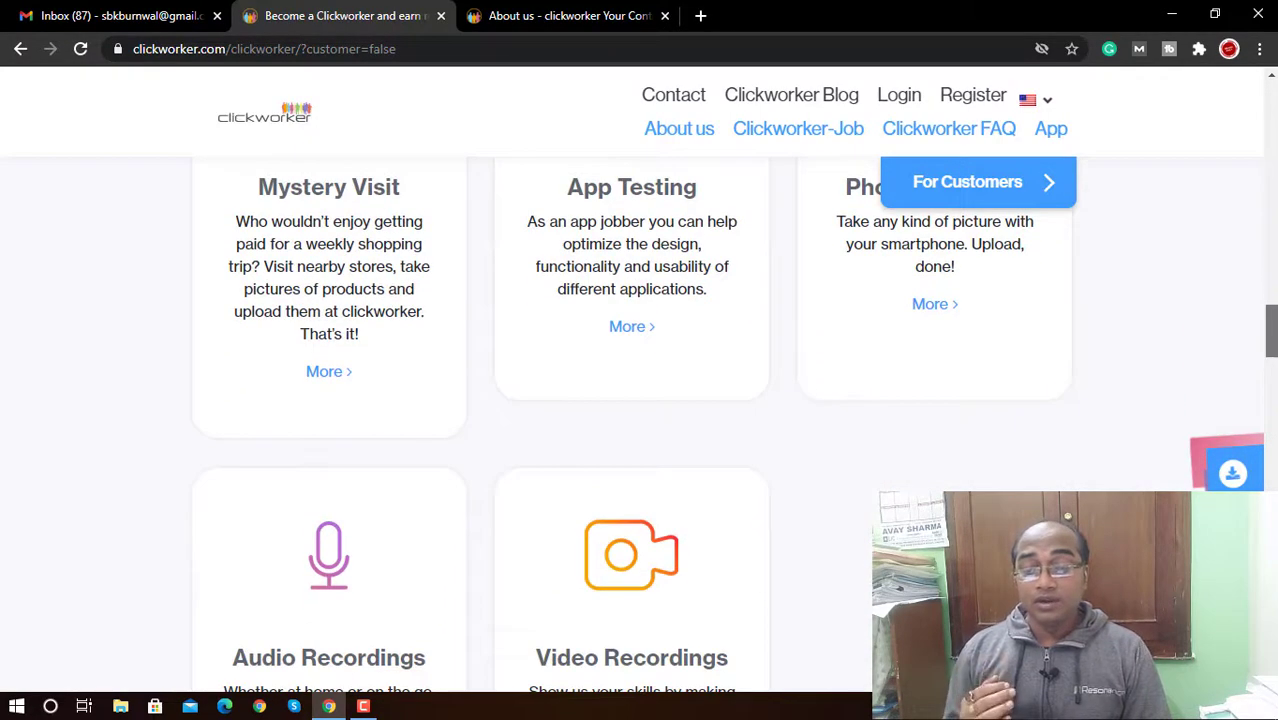
{"action": "scroll", "coordinate": [640, 420], "scroll_direction": "up", "scroll_amount": 1}
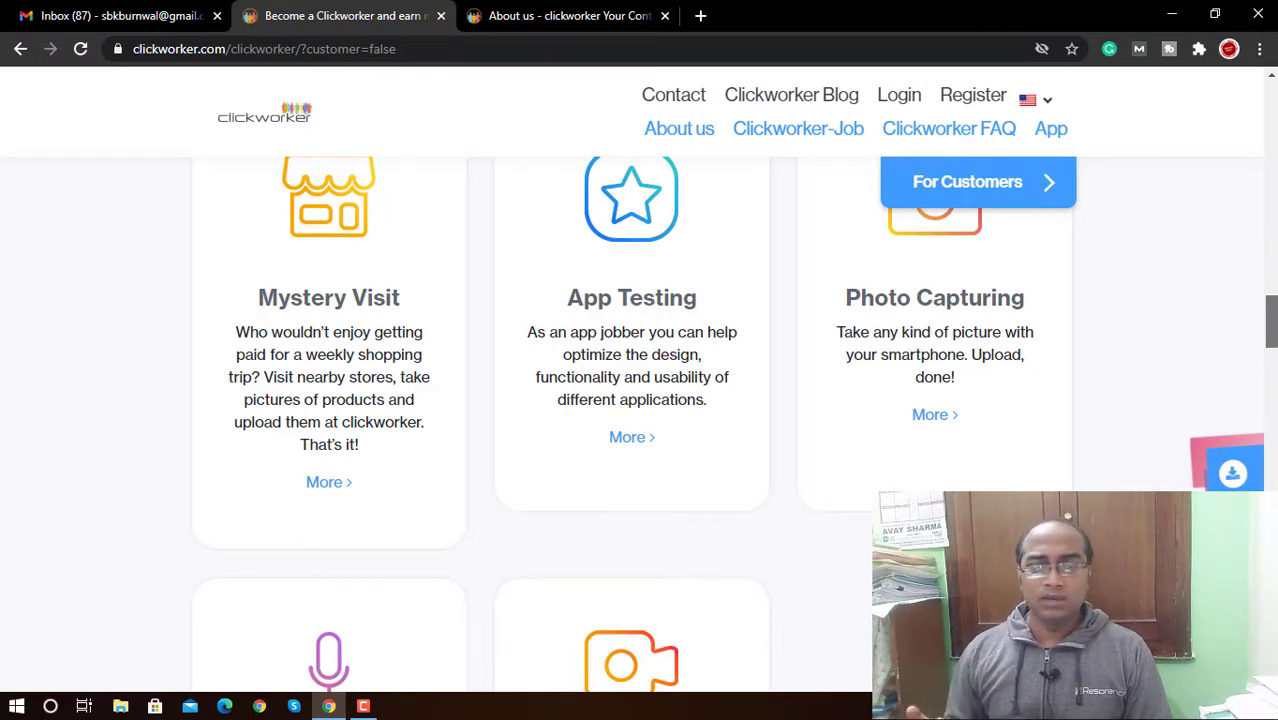
{"action": "scroll", "coordinate": [636, 418], "scroll_direction": "down", "scroll_amount": 2}
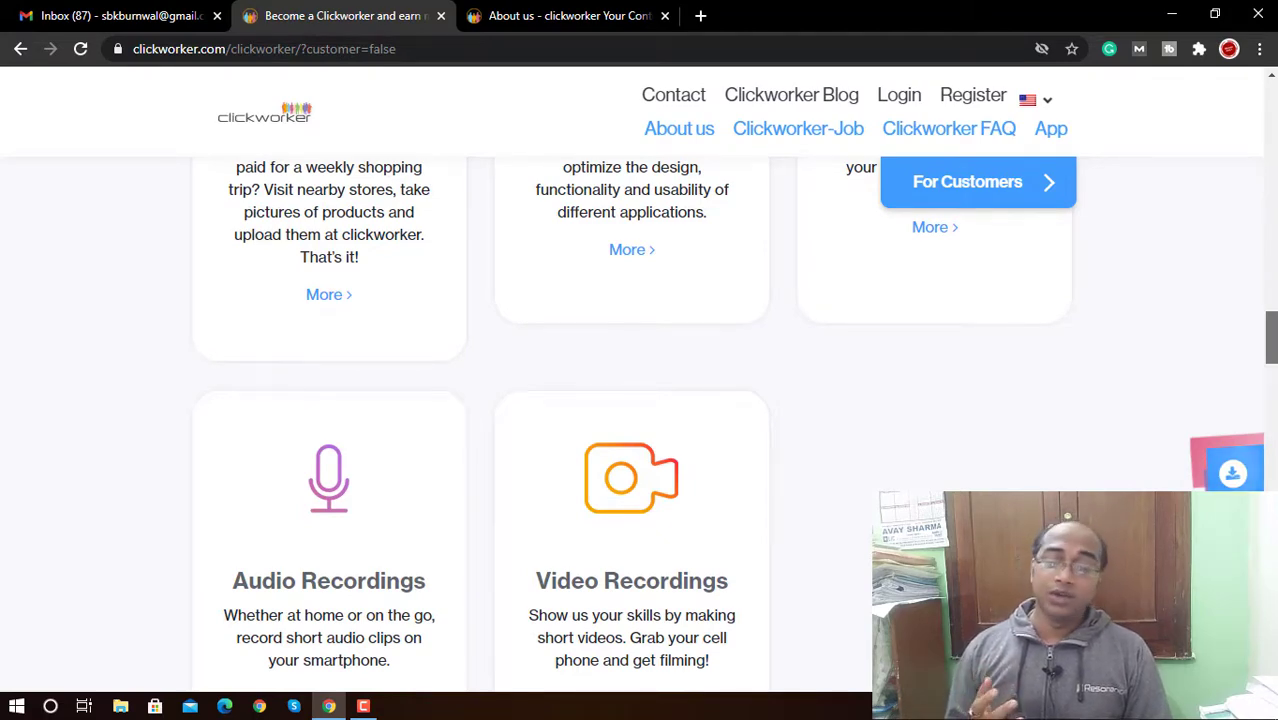
Step: Return to the top of the page and open the Sign up registration page
{"action": "left_click_drag", "start_coordinate": [1270, 335], "coordinate": [1270, 115]}
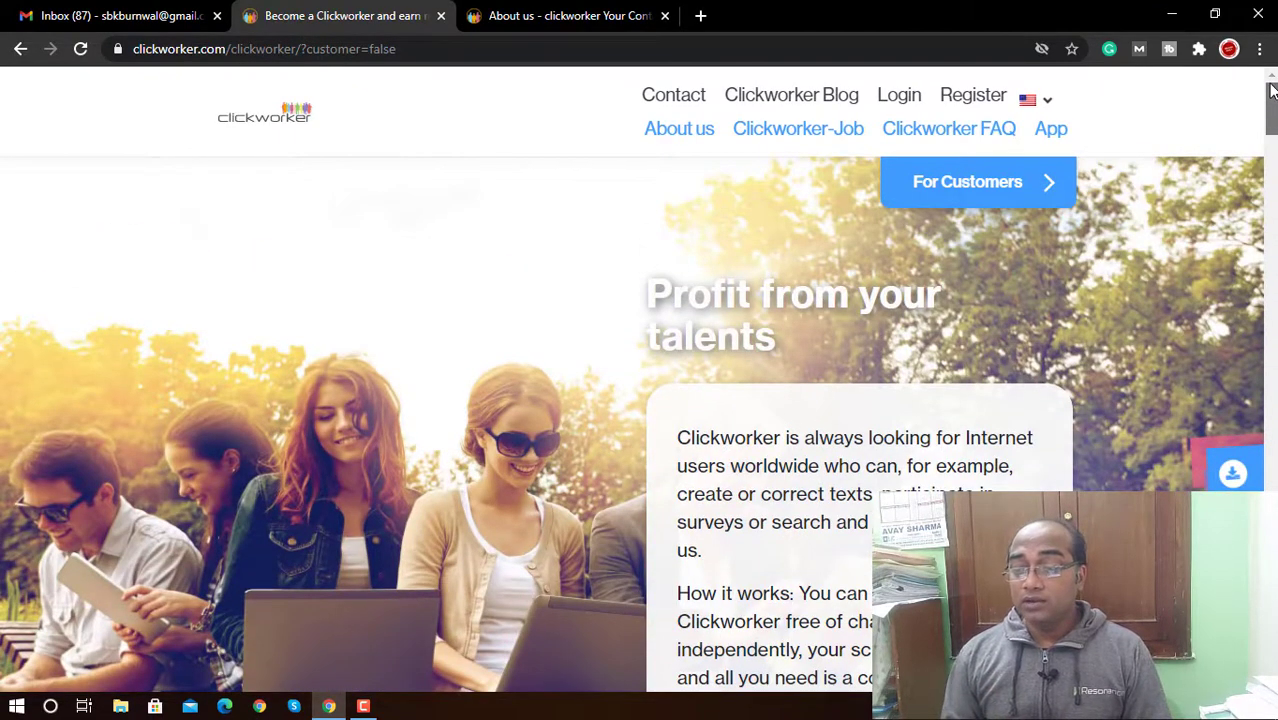
{"action": "left_click", "coordinate": [1266, 180]}
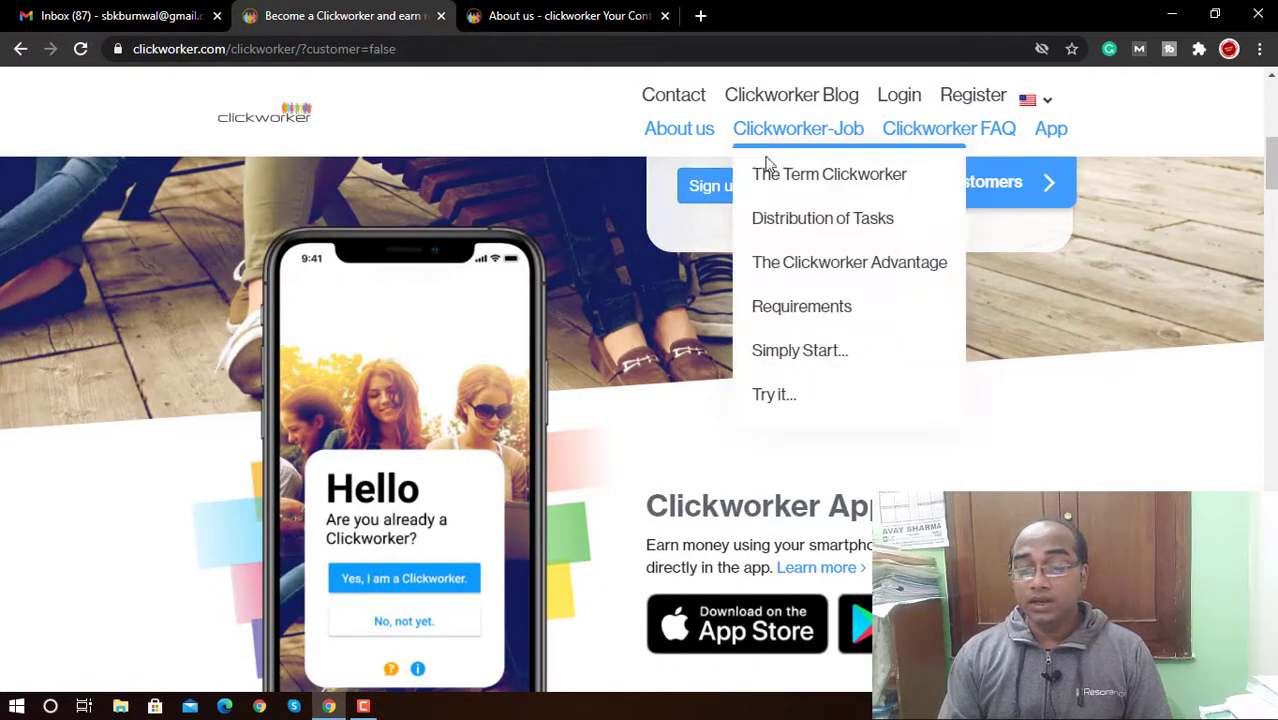
{"action": "left_click", "coordinate": [708, 190]}
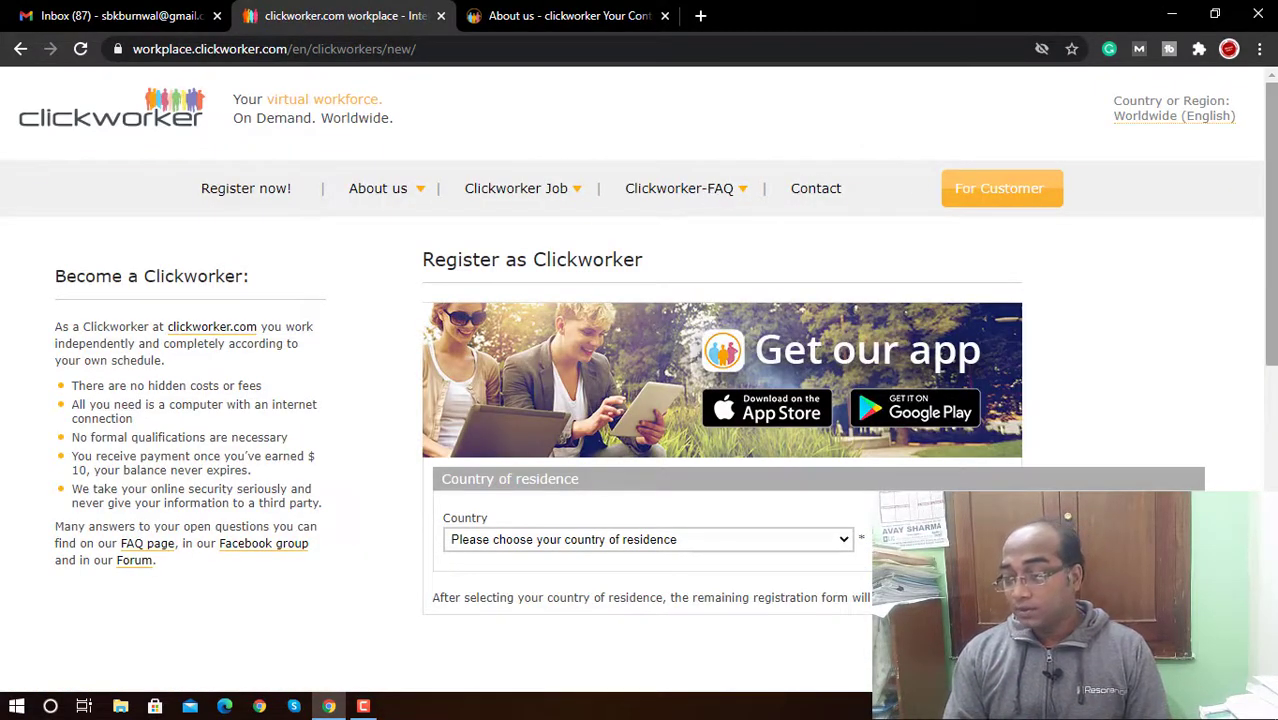
Step: Select India as the country of residence in the registration form
{"action": "scroll", "coordinate": [640, 380], "scroll_direction": "down", "scroll_amount": 2}
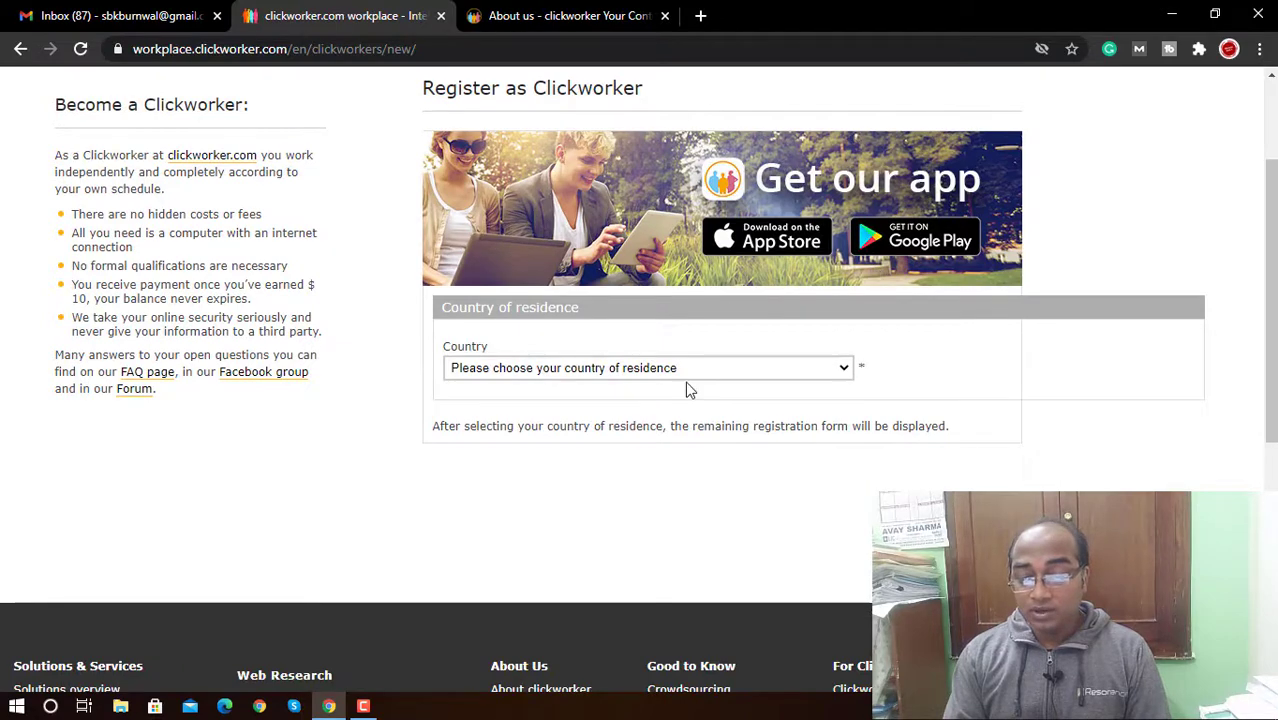
{"action": "left_click", "coordinate": [695, 377]}
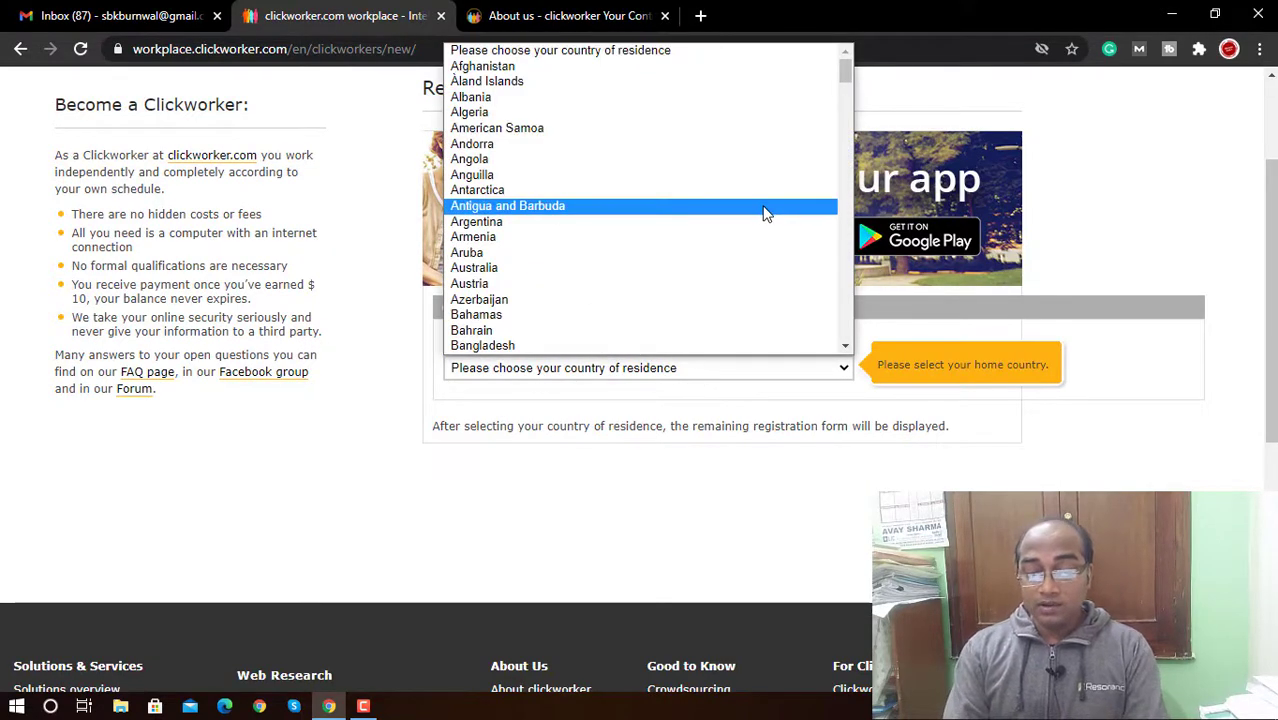
{"action": "key", "text": "i"}
{"action": "key", "text": "Down"}
{"action": "key", "text": "Return"}
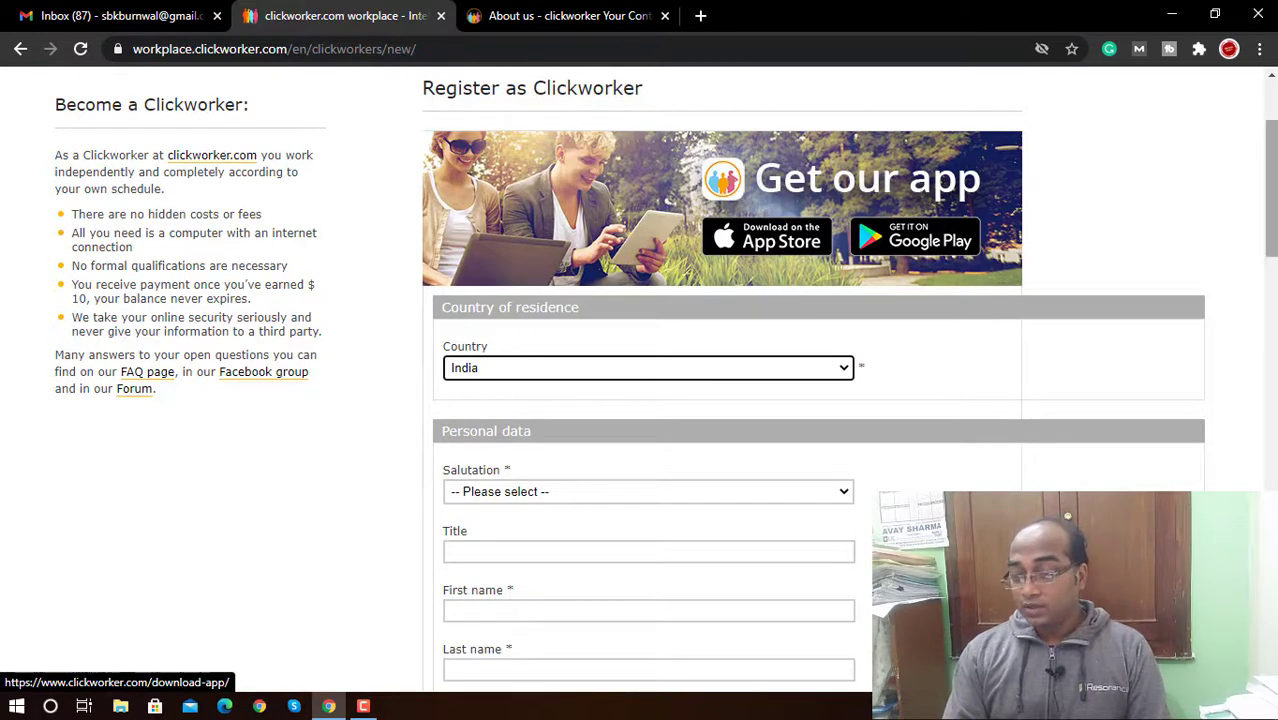
{"action": "left_click_drag", "start_coordinate": [1273, 218], "coordinate": [1274, 288]}
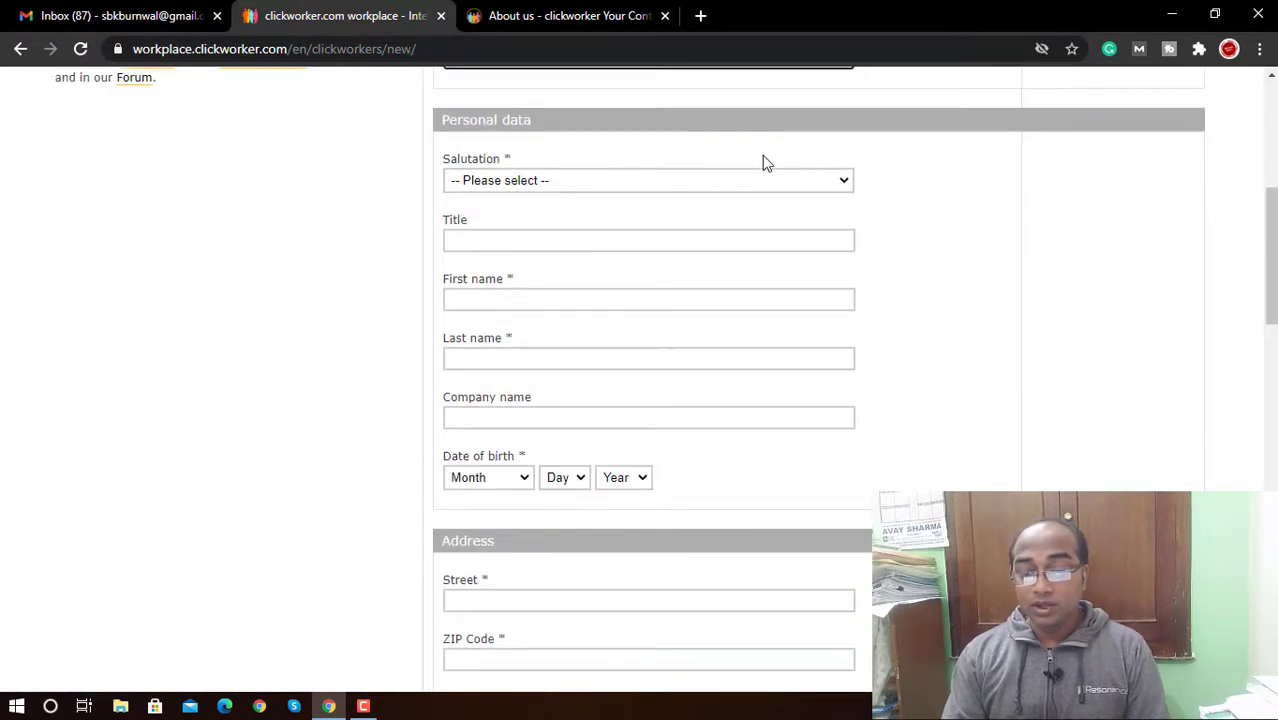
Step: Choose salutation Mr., enter the first name, and correct the title to Digital Marketer
{"action": "left_click", "coordinate": [756, 185]}
{"action": "left_click", "coordinate": [722, 217]}
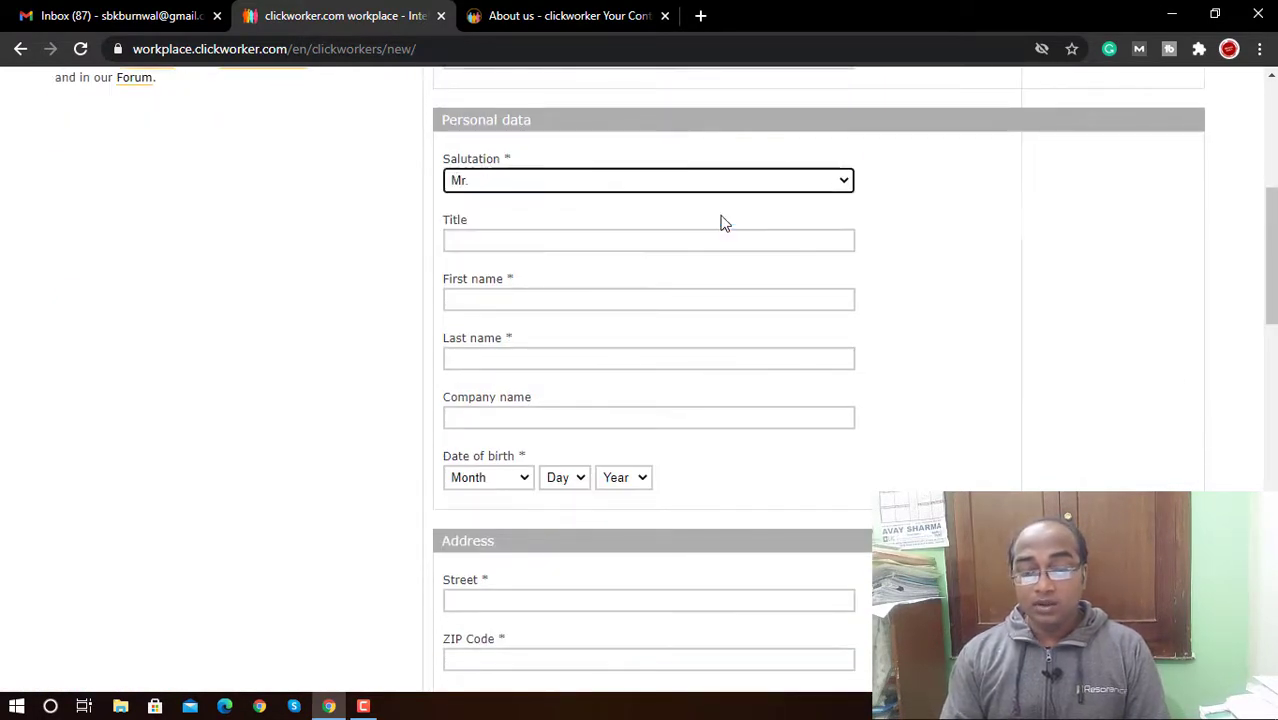
{"action": "left_click", "coordinate": [657, 230]}
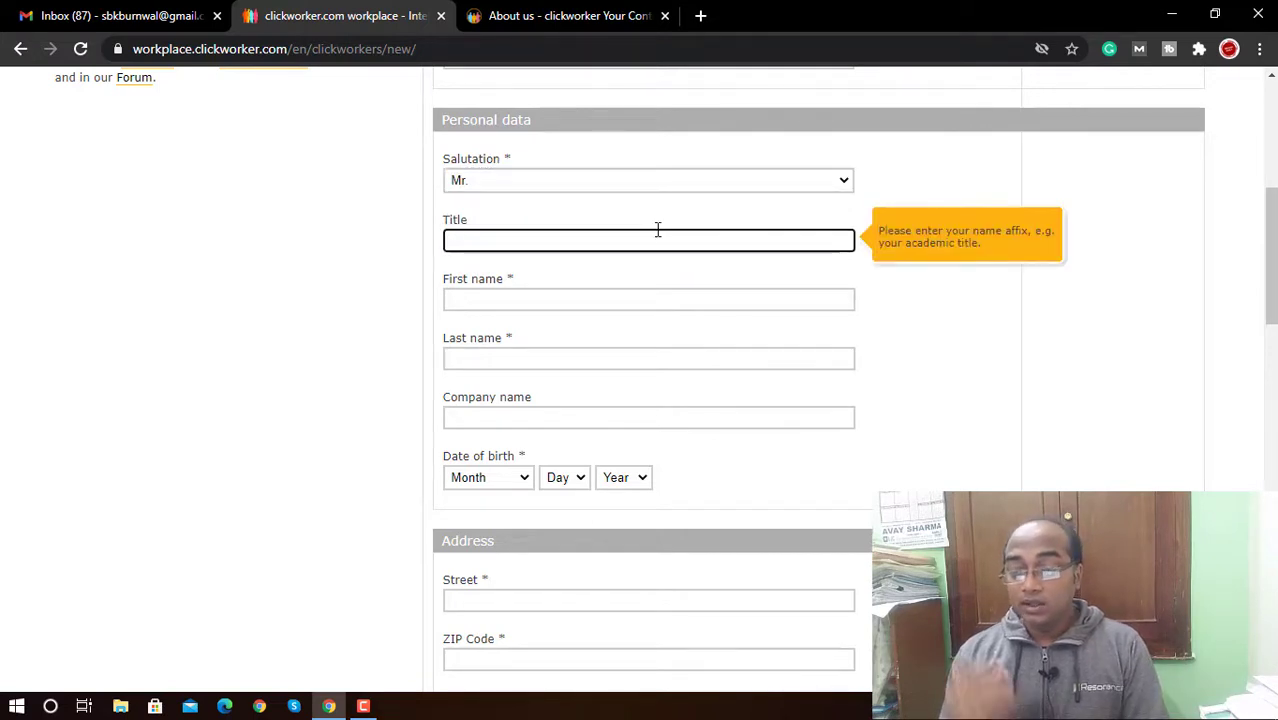
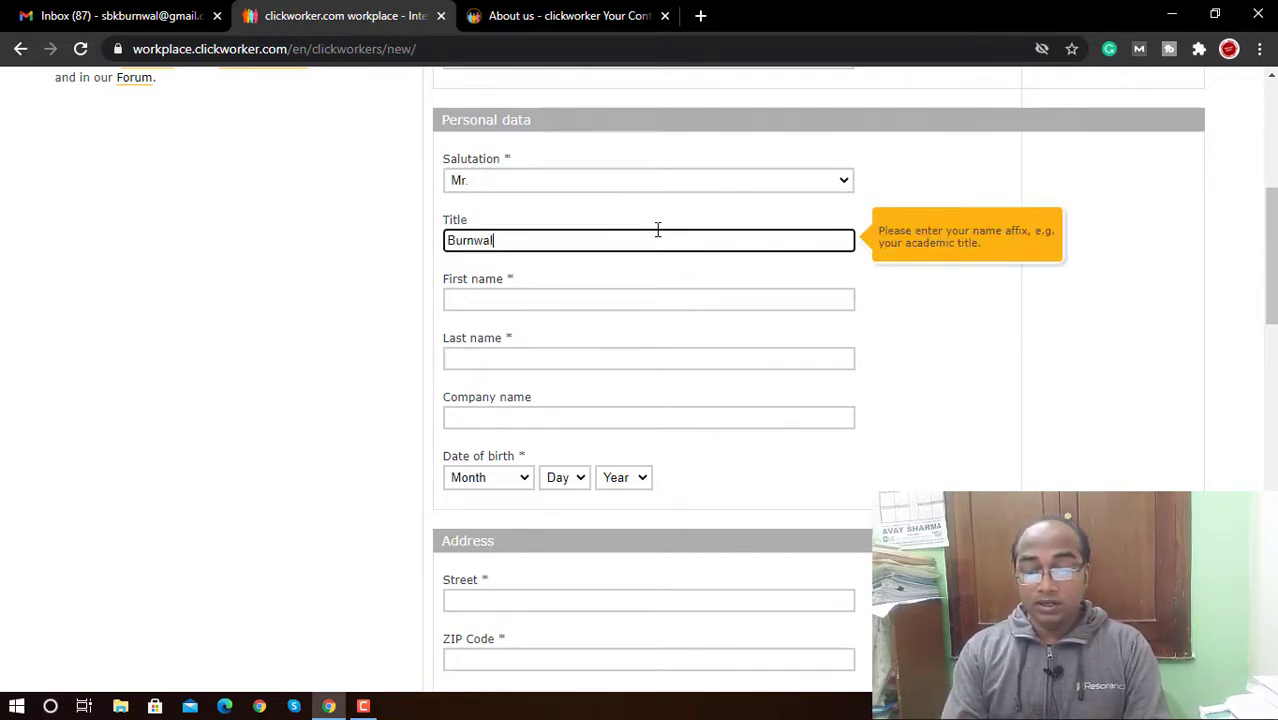
{"action": "key", "text": "Tab"}
{"action": "key", "text": "Tab"}
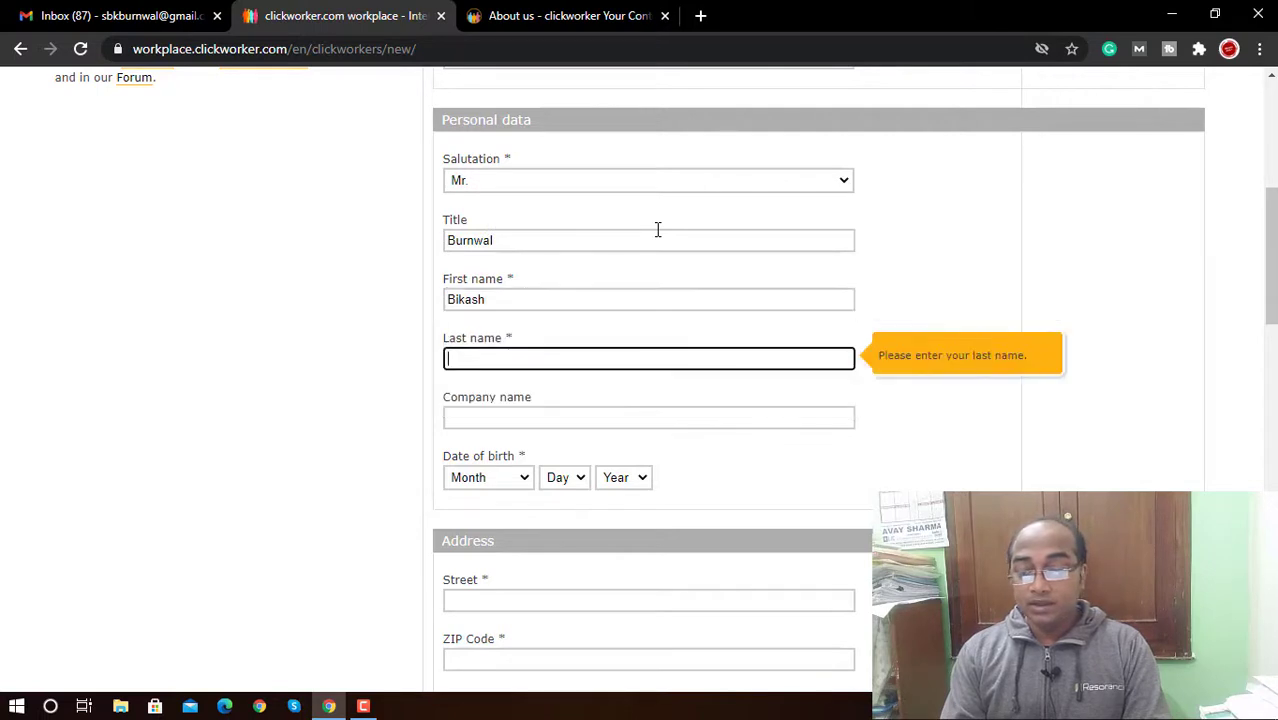
{"action": "left_click", "coordinate": [634, 238]}
{"action": "key", "text": "ctrl+a"}
{"action": "key", "text": "BackSpace"}
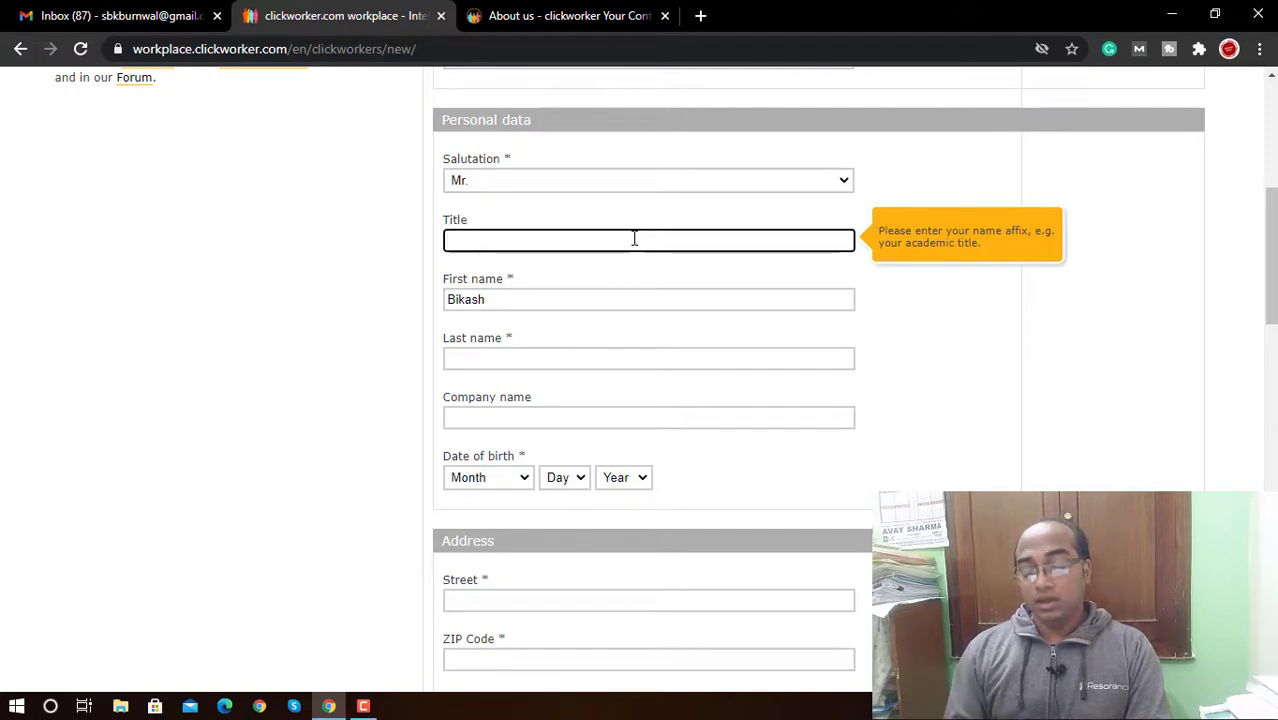
{"action": "type", "text": "ita"}
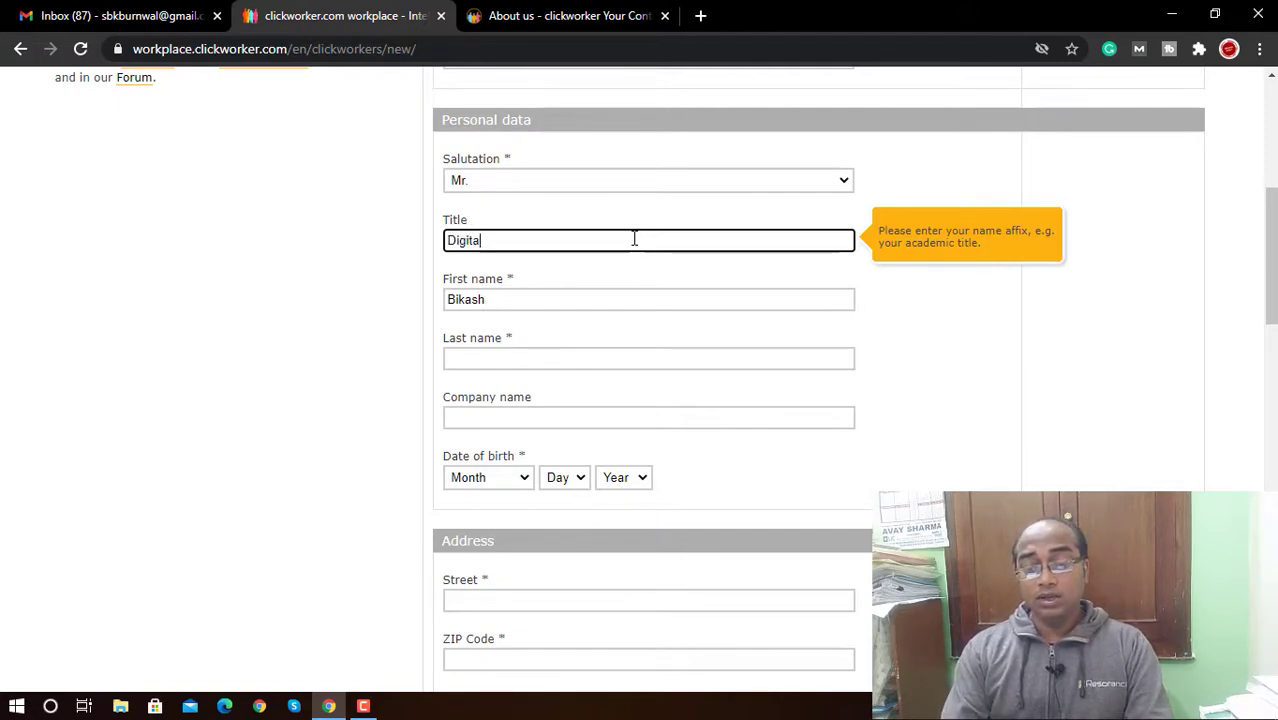
{"action": "type", "text": "l Market"}
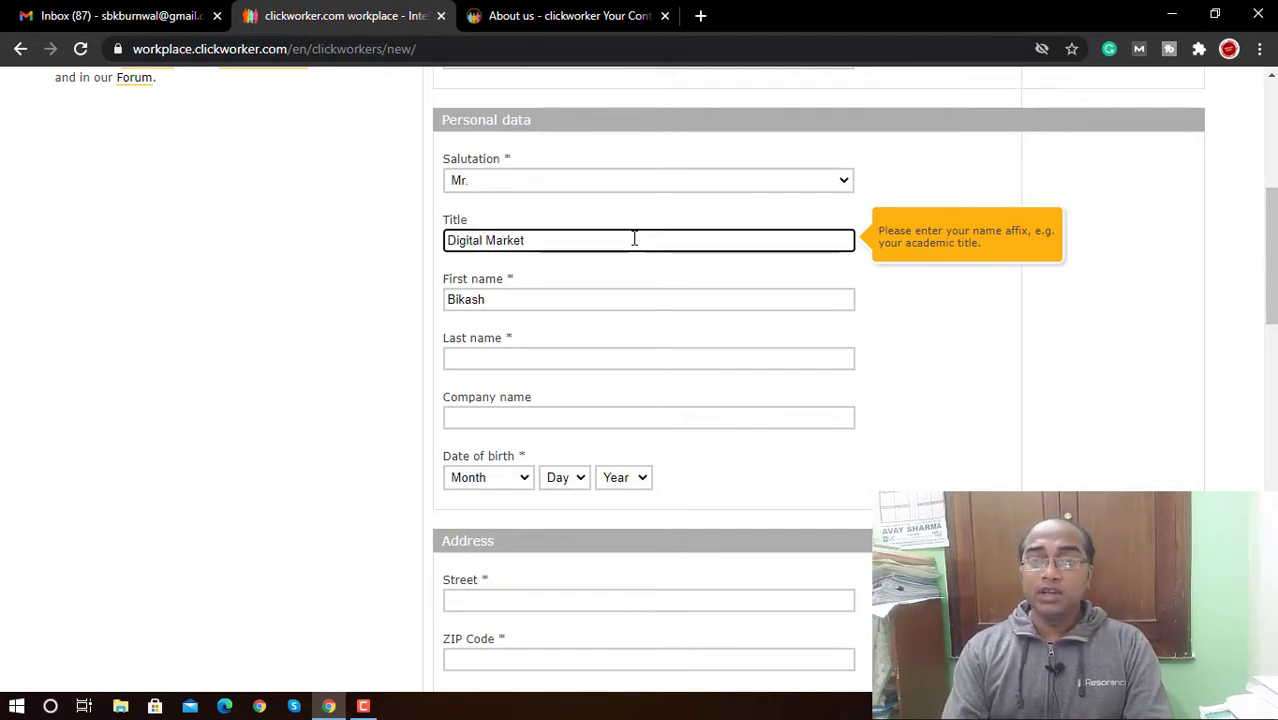
{"action": "type", "text": "er"}
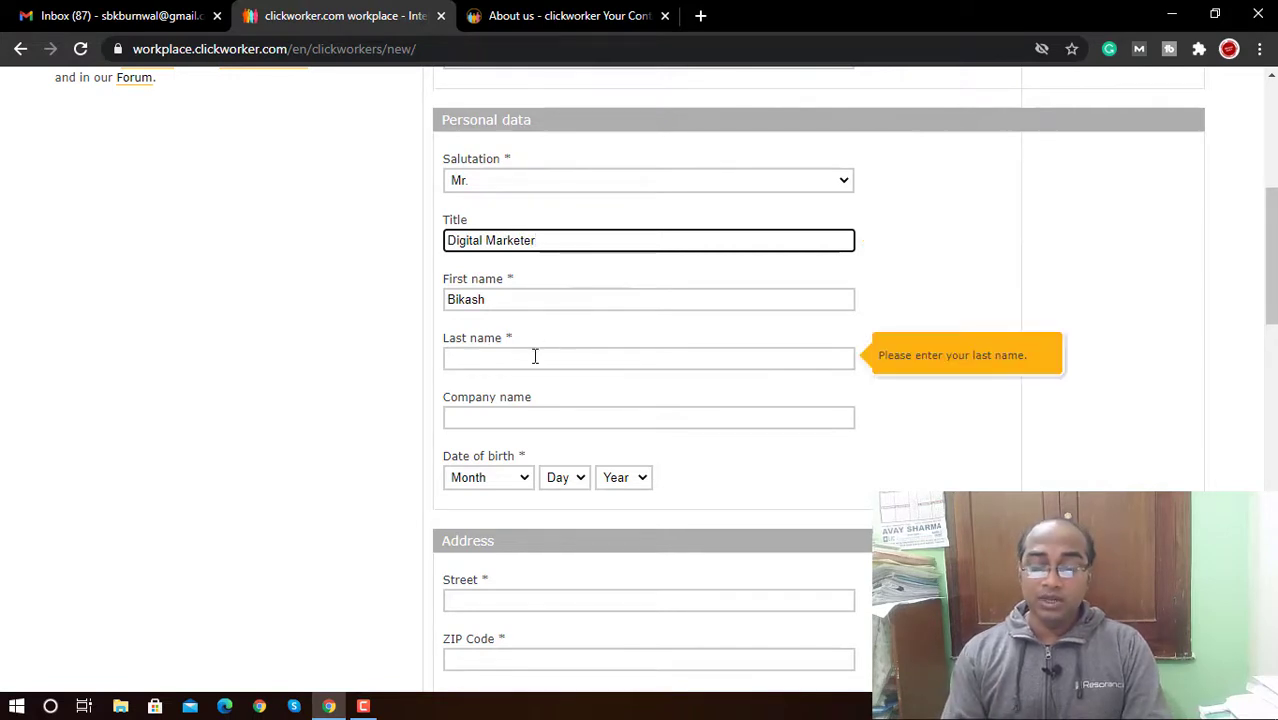
Step: Enter the last name and leave the company name empty
{"action": "left_click", "coordinate": [534, 357]}
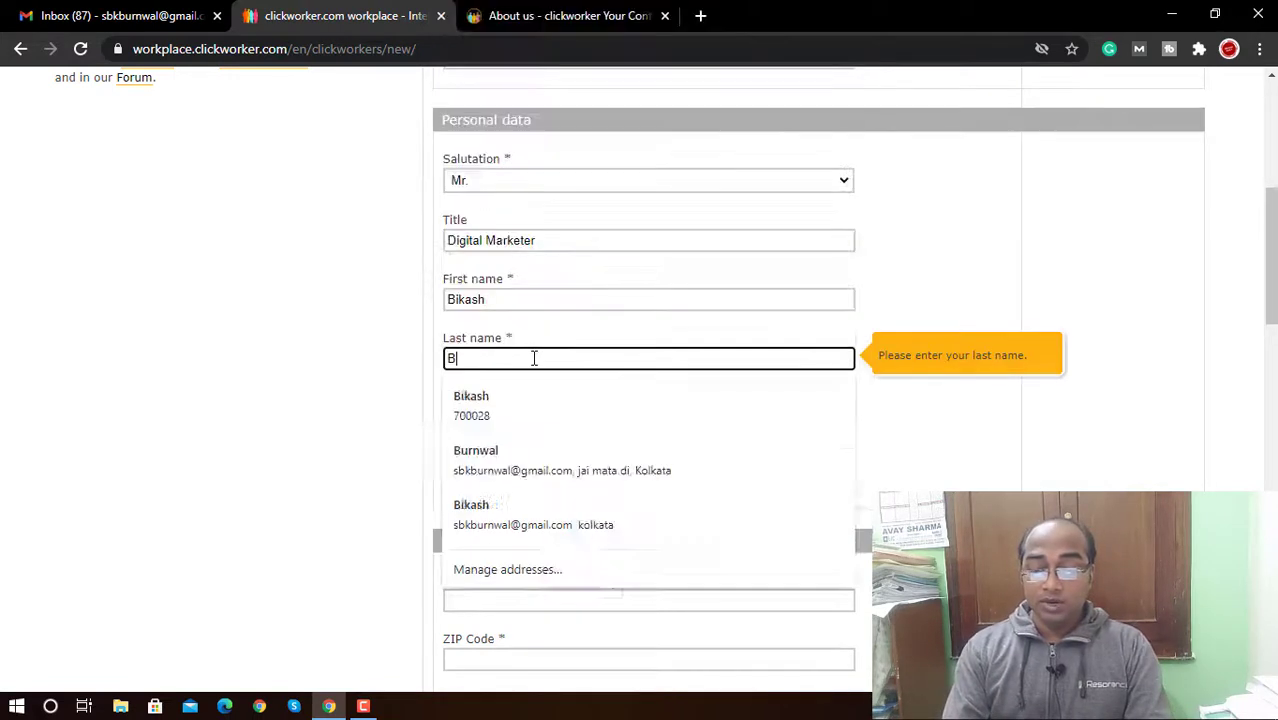
{"action": "key", "text": "Tab"}
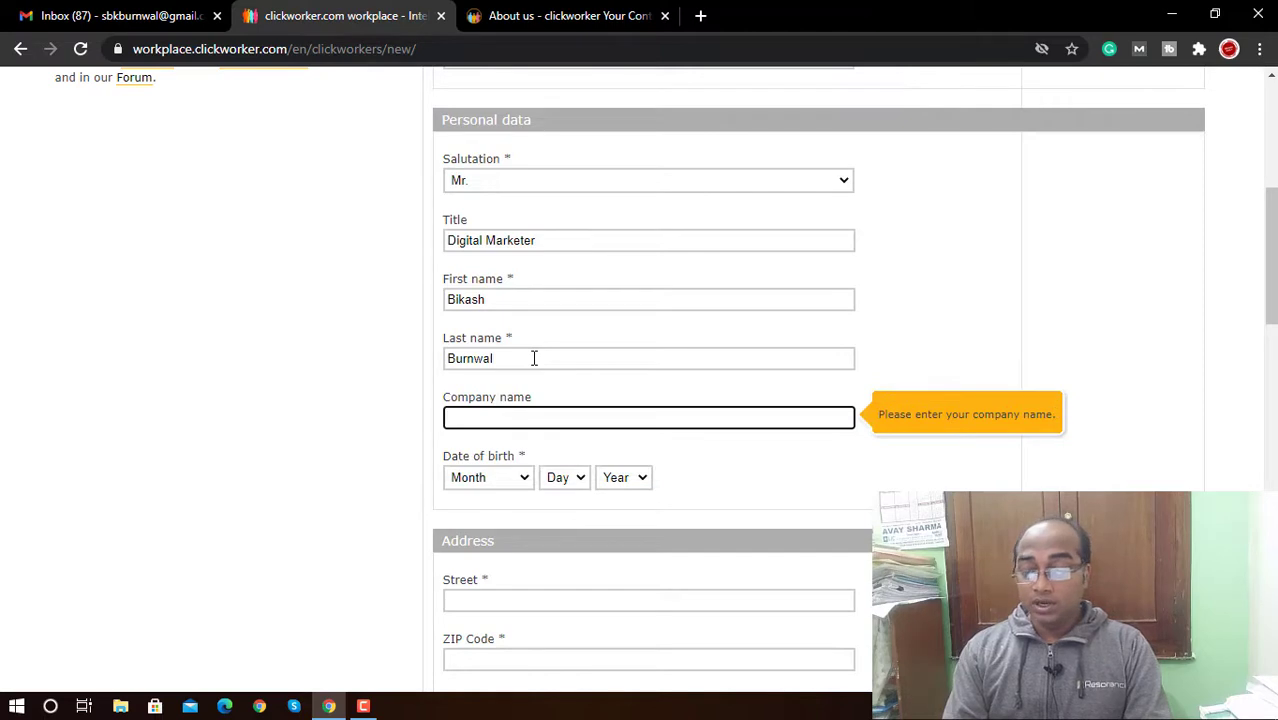
{"action": "left_click", "coordinate": [403, 395]}
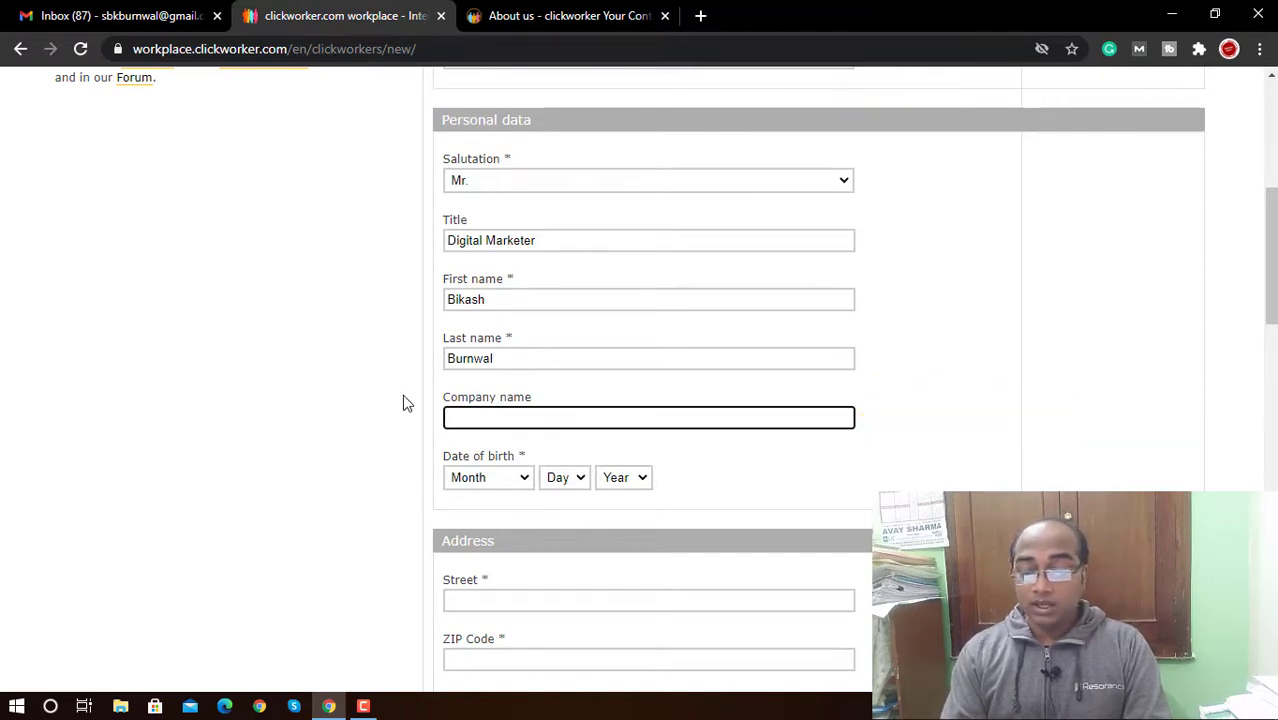
{"action": "left_click", "coordinate": [486, 485]}
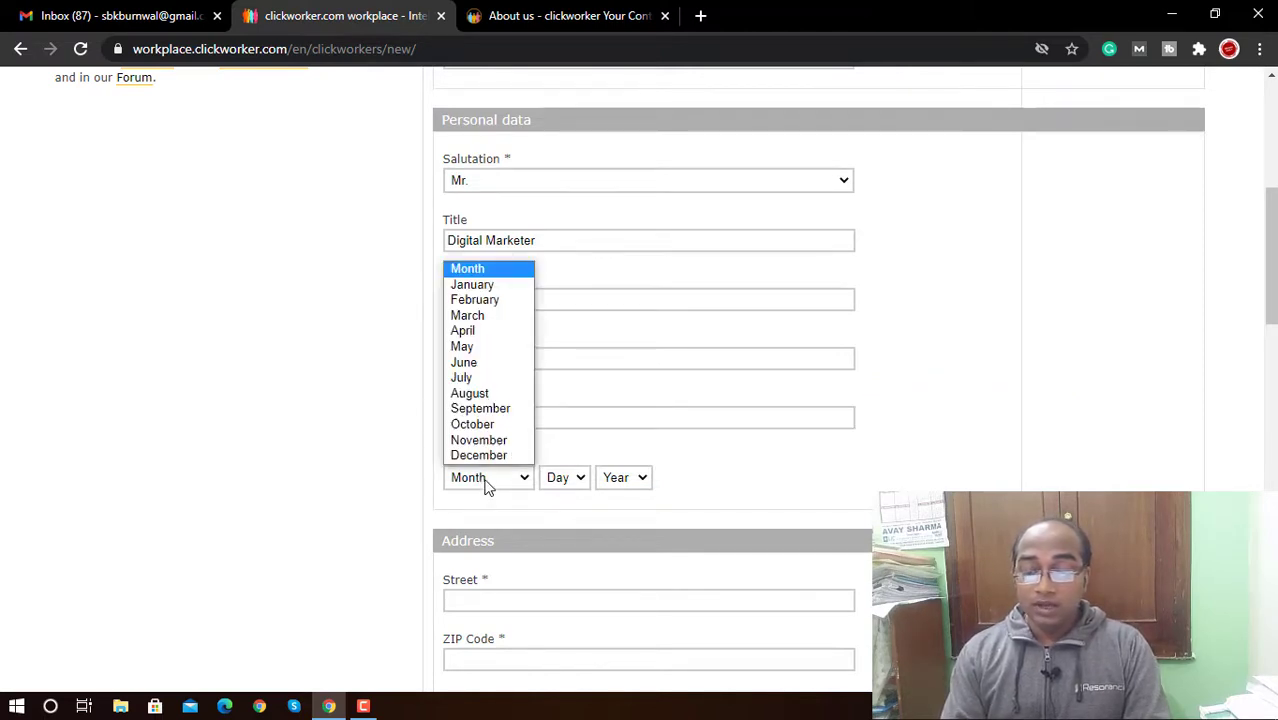
{"action": "left_click", "coordinate": [497, 428]}
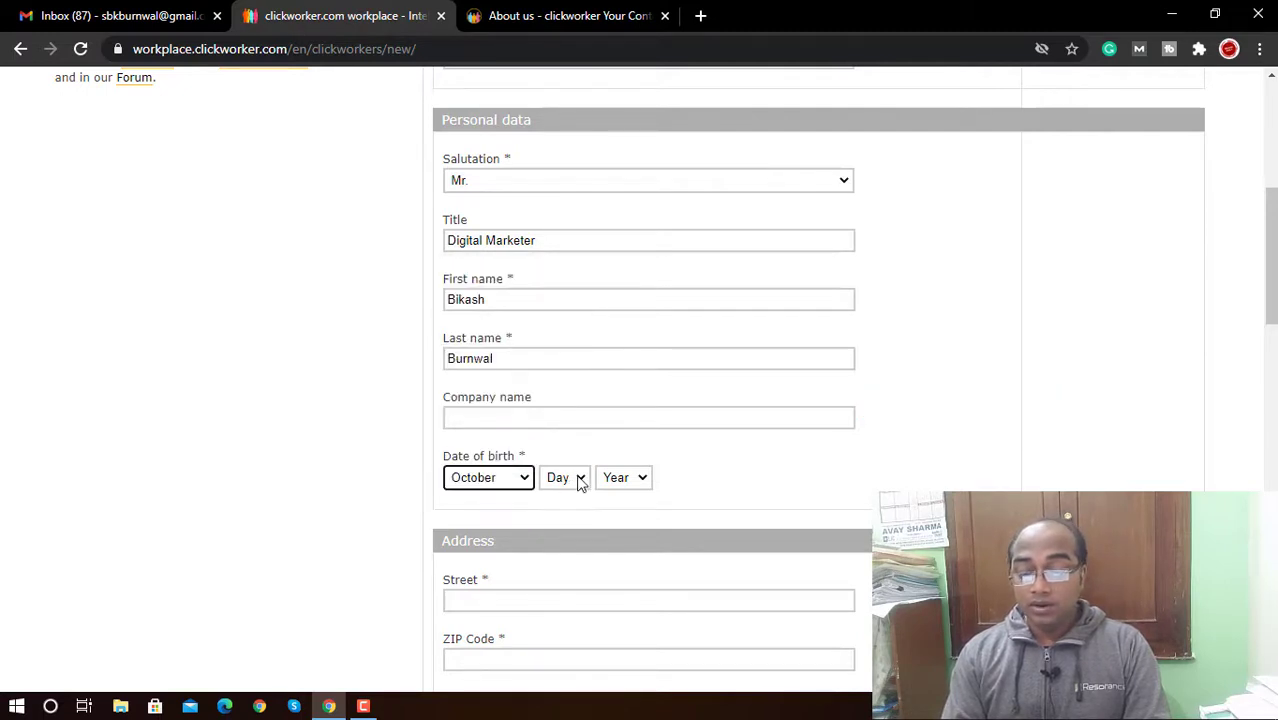
{"action": "left_click", "coordinate": [579, 480]}
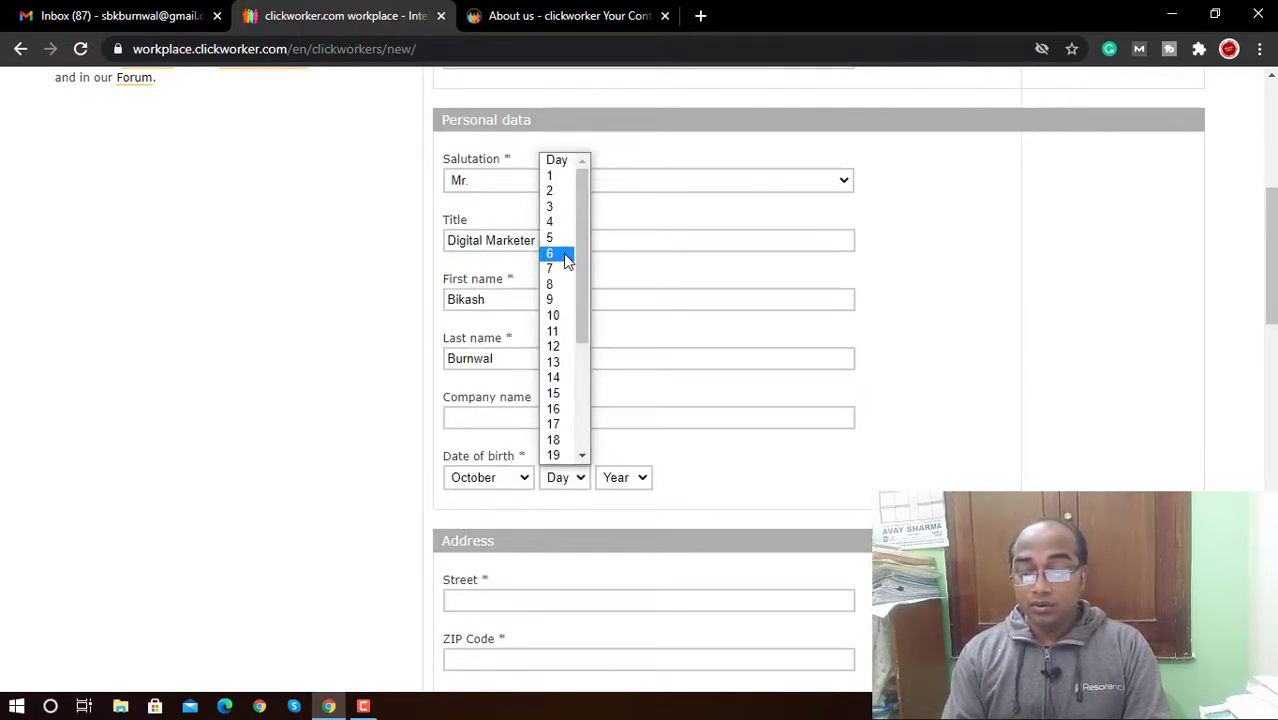
{"action": "left_click", "coordinate": [551, 290]}
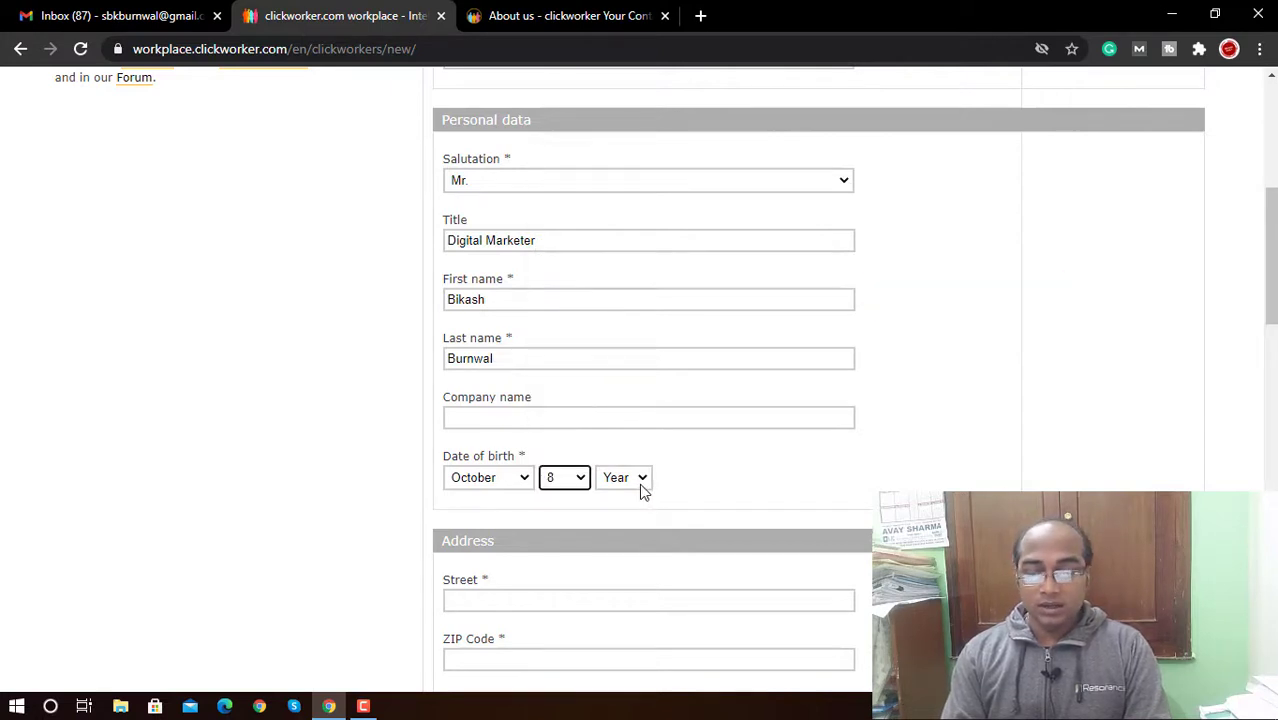
{"action": "left_click", "coordinate": [639, 482]}
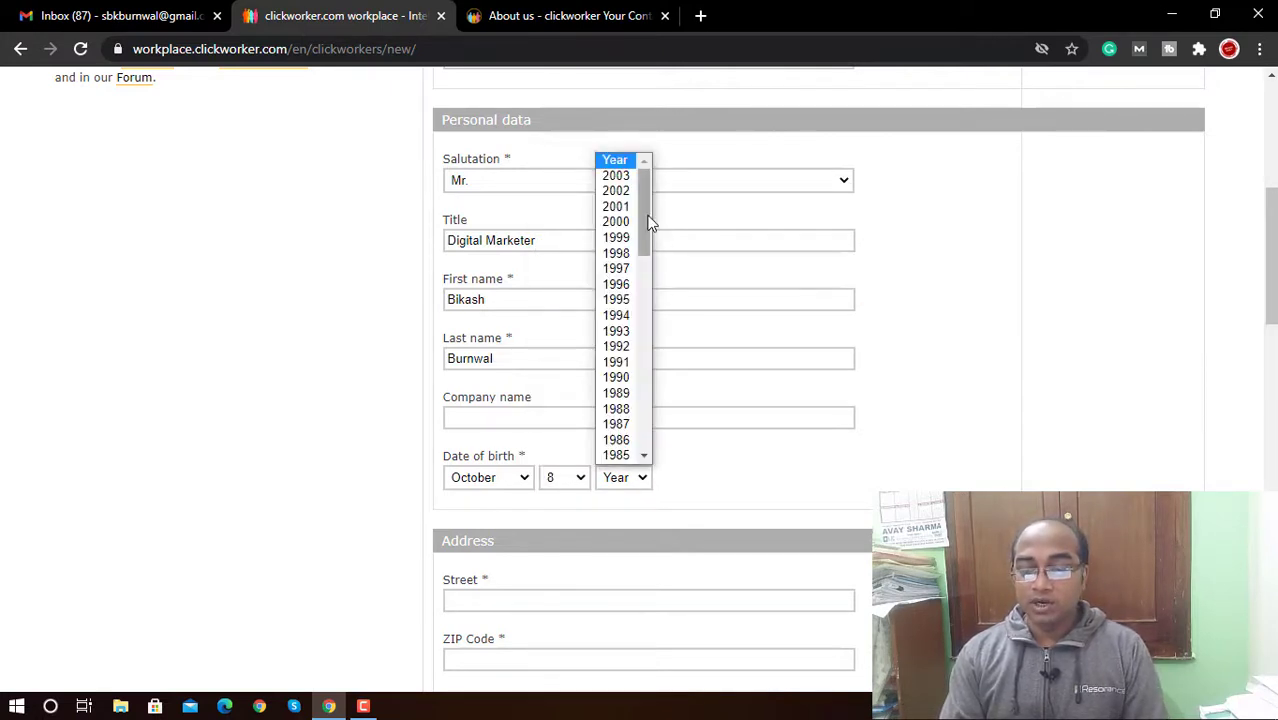
{"action": "left_click_drag", "start_coordinate": [648, 220], "coordinate": [653, 285]}
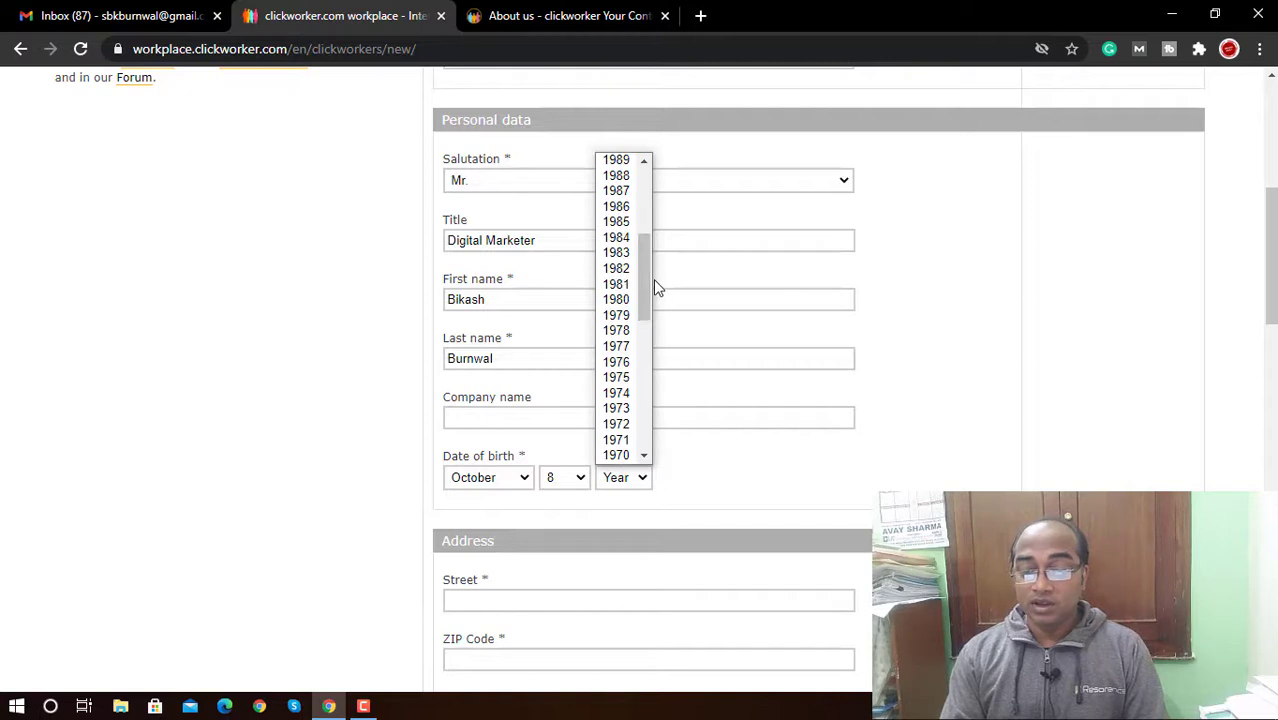
{"action": "left_click", "coordinate": [616, 208]}
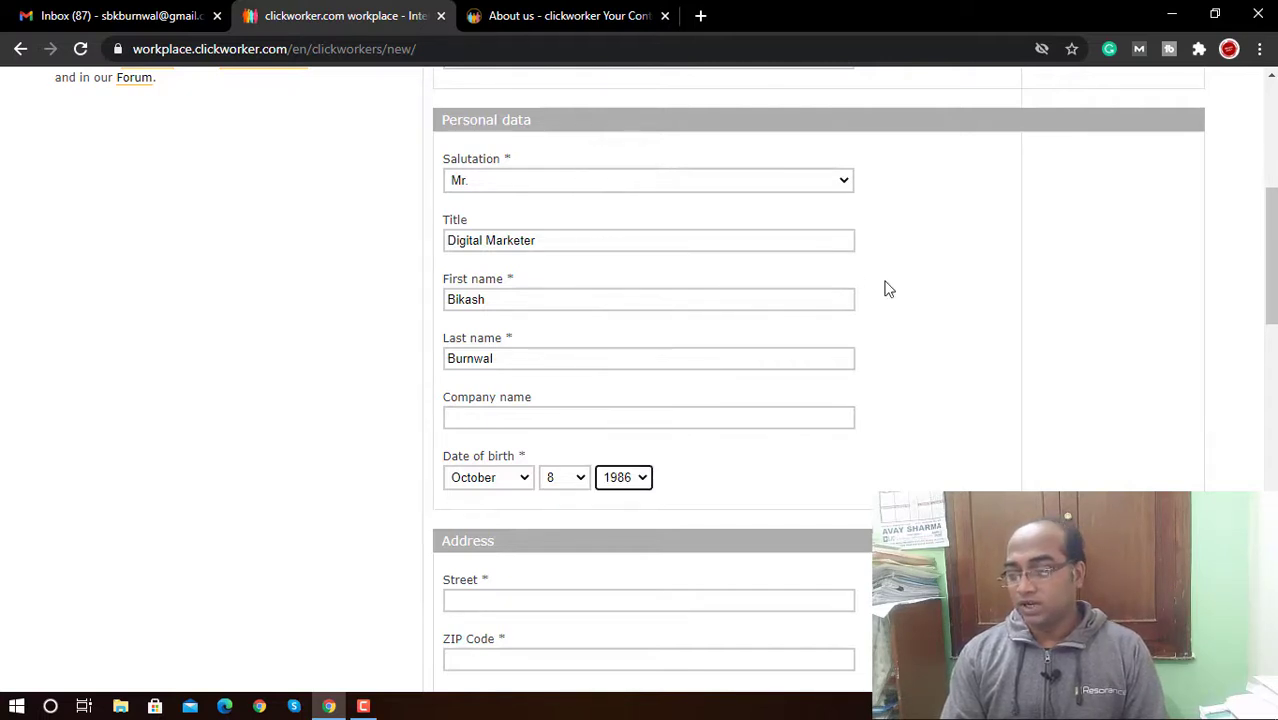
{"action": "left_click_drag", "start_coordinate": [1275, 258], "coordinate": [1275, 342]}
{"action": "left_click", "coordinate": [597, 212]}
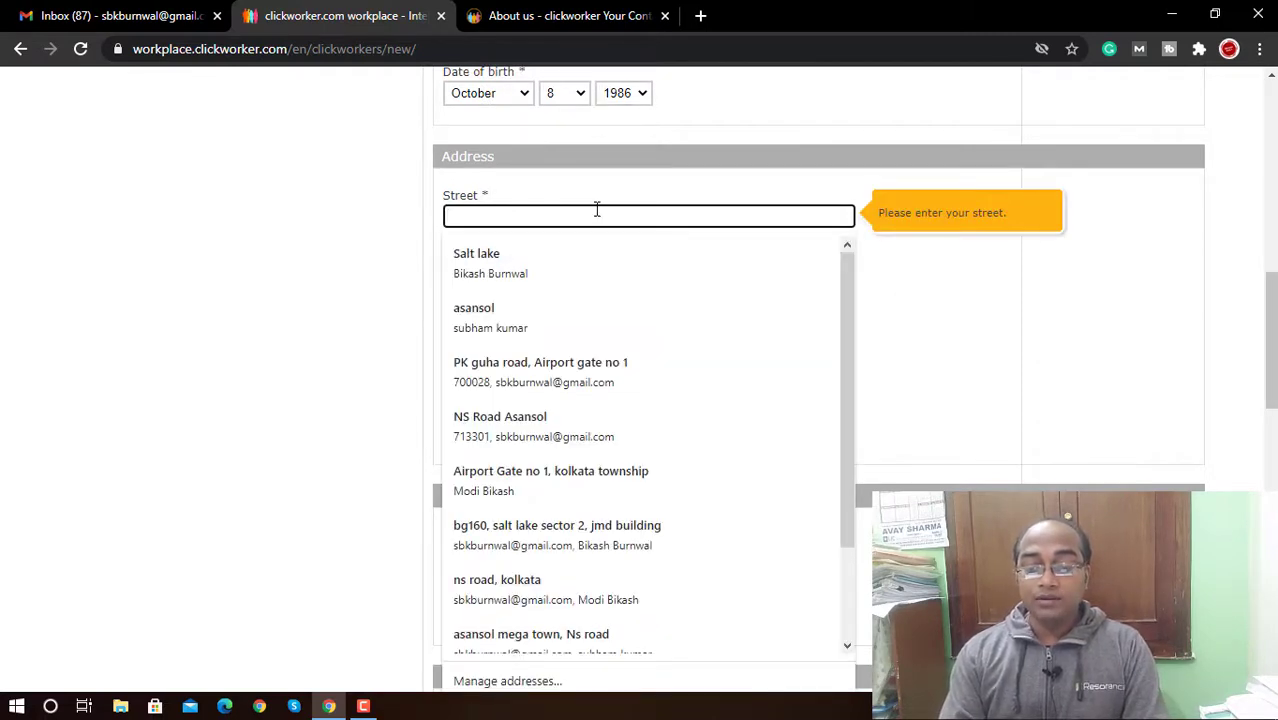
Step: Fill the street, ZIP code, city and state from the saved autofill address
{"action": "left_click", "coordinate": [564, 366]}
{"action": "left_click", "coordinate": [605, 412]}
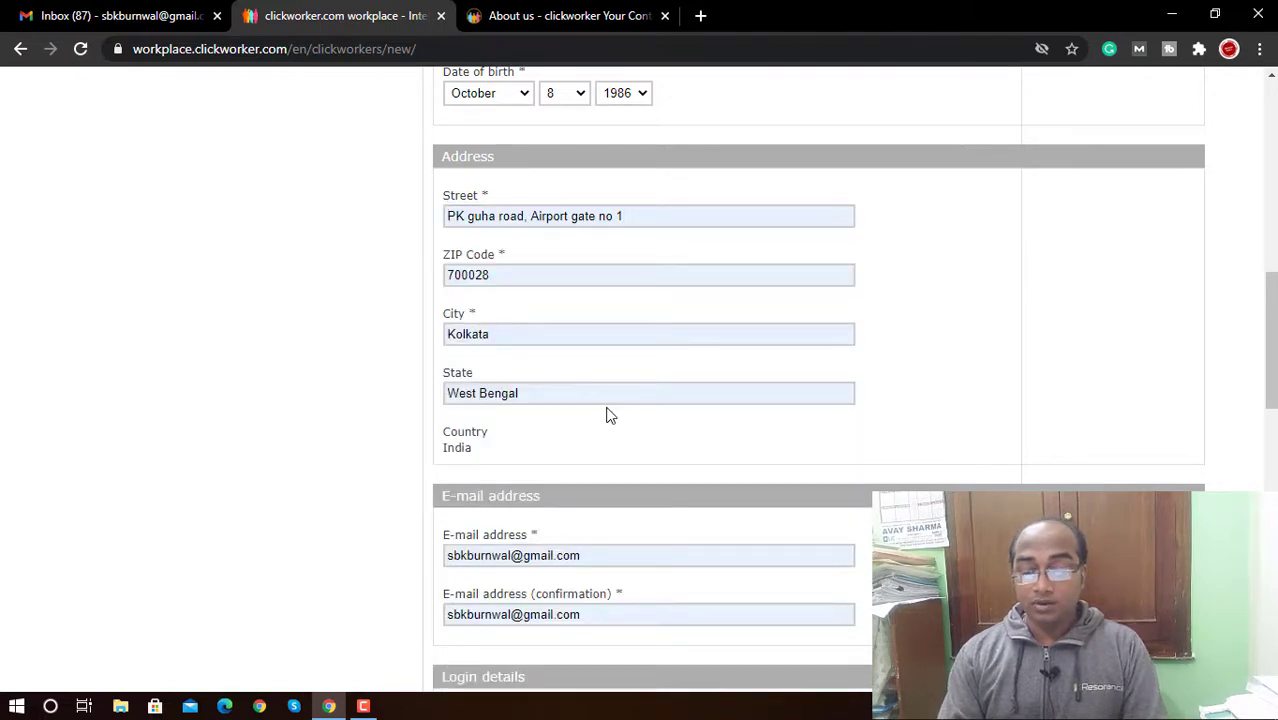
{"action": "left_click_drag", "start_coordinate": [1273, 323], "coordinate": [1273, 417]}
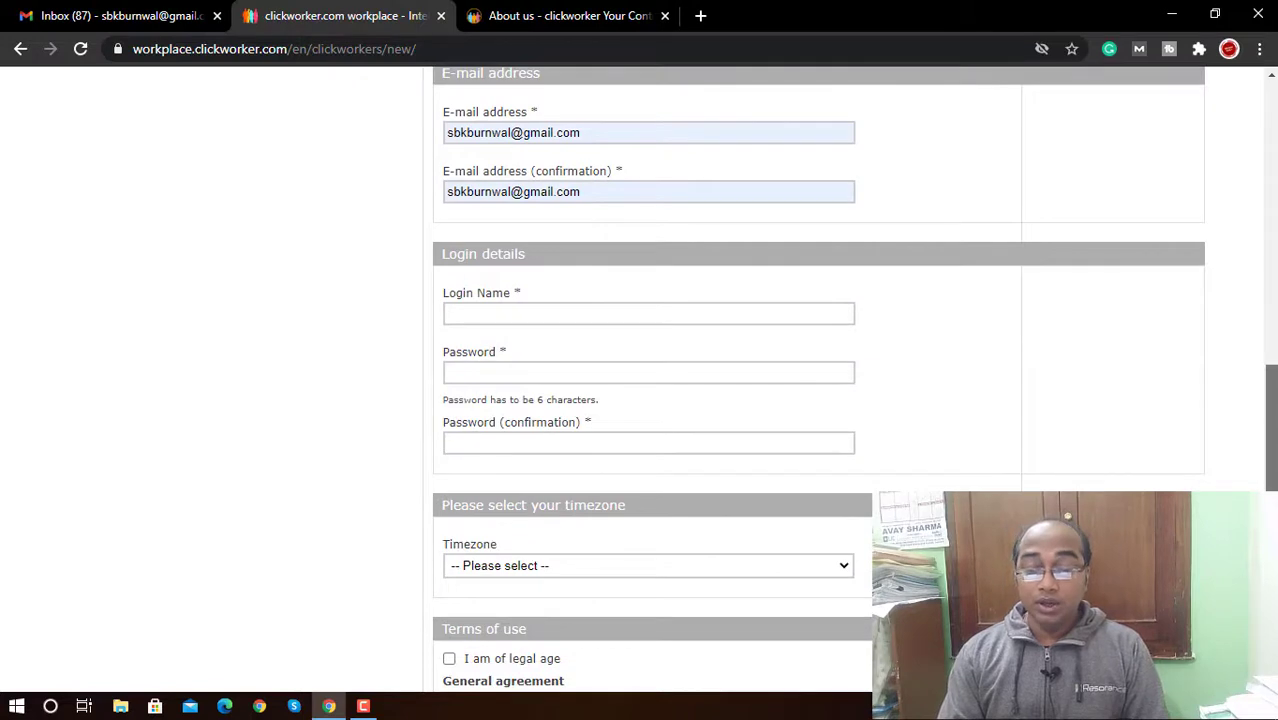
Step: Enter the login name, the account password and its confirmation
{"action": "left_click", "coordinate": [645, 315]}
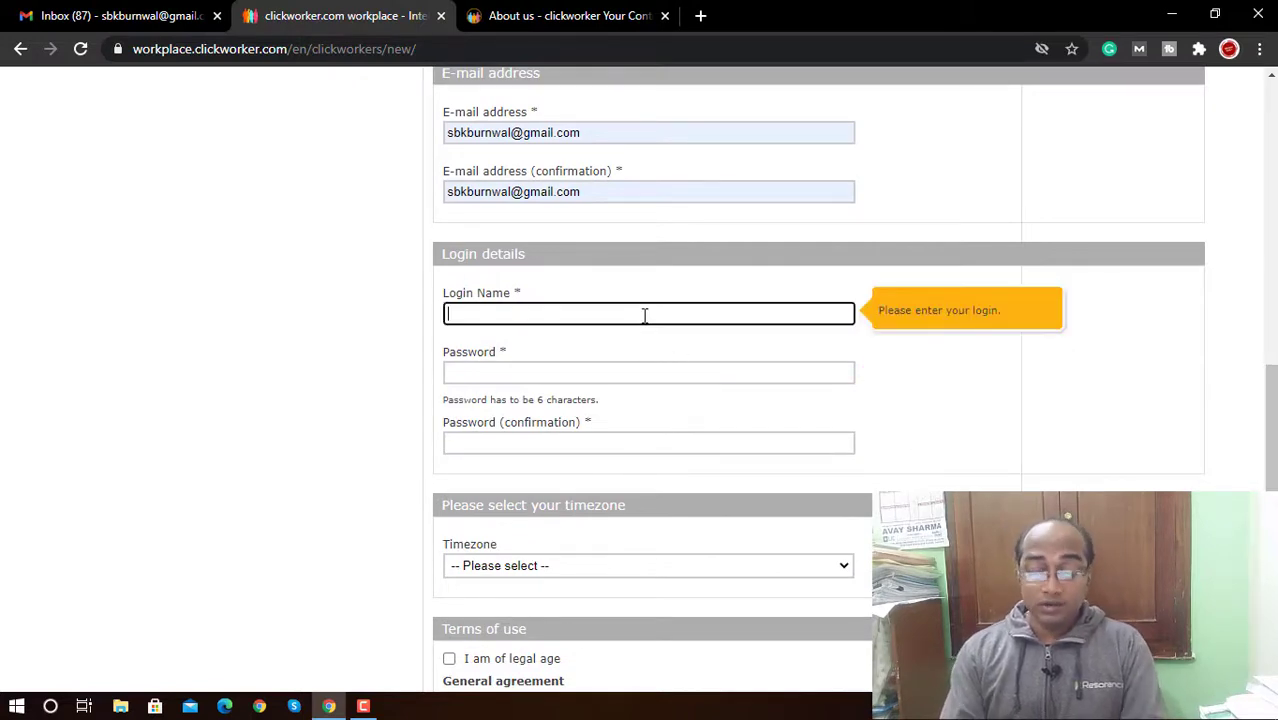
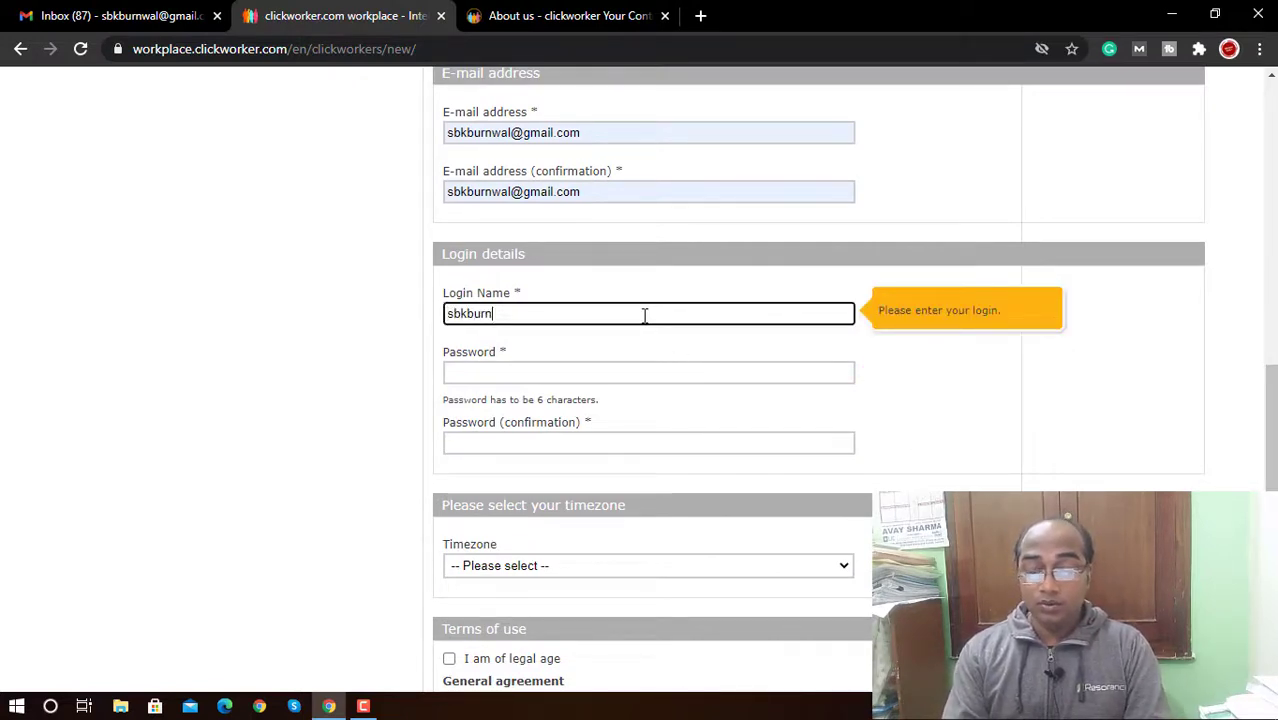
{"action": "key", "text": "Tab"}
{"action": "type", "text": "••"}
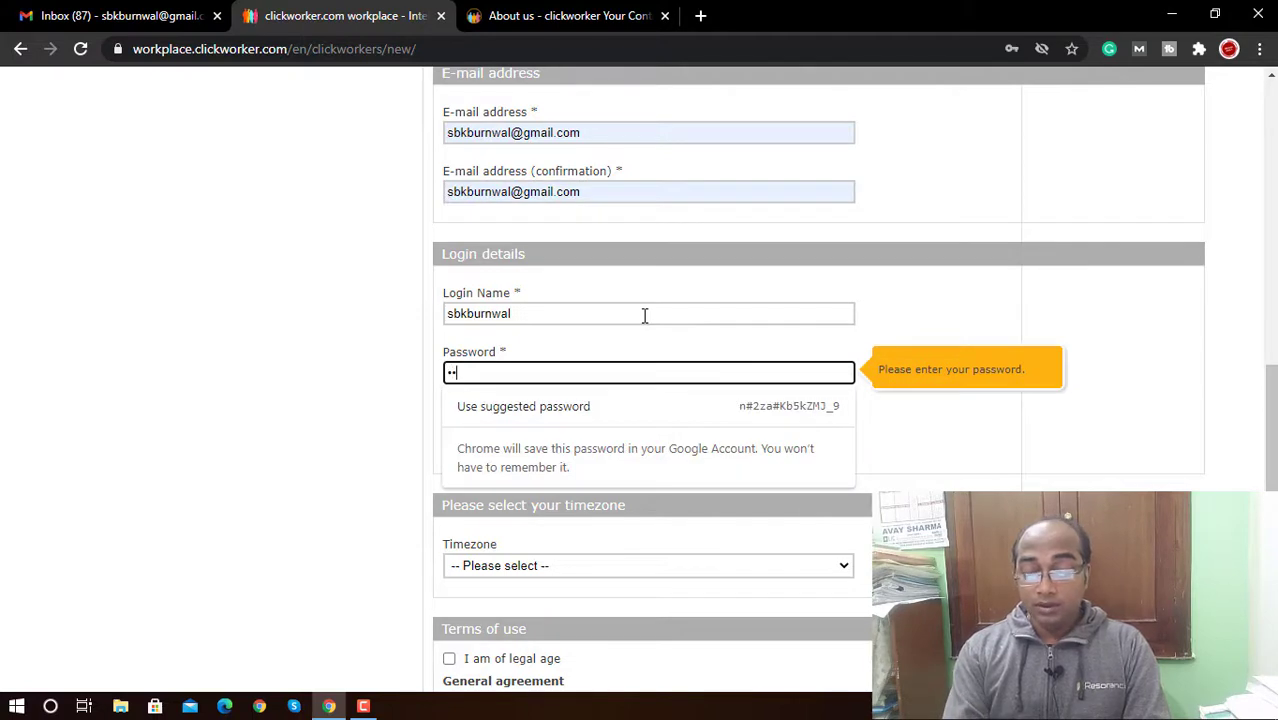
{"action": "type", "text": "••••••"}
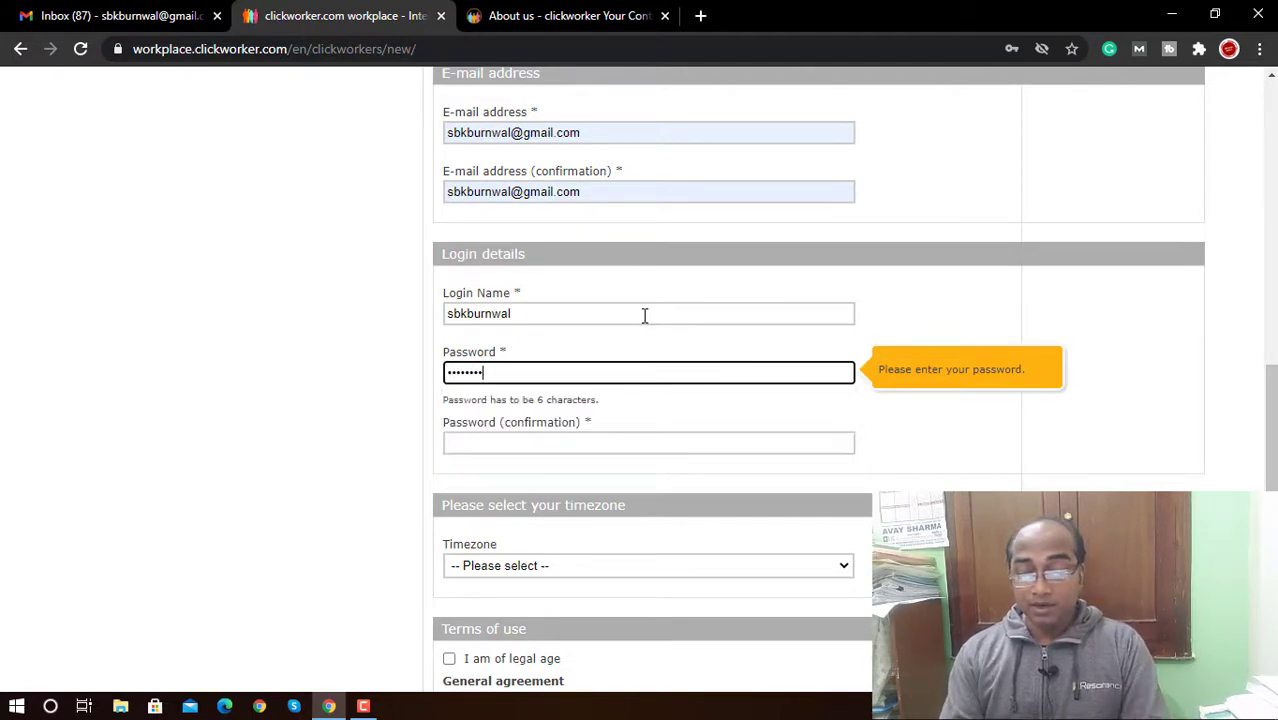
{"action": "left_click", "coordinate": [624, 440]}
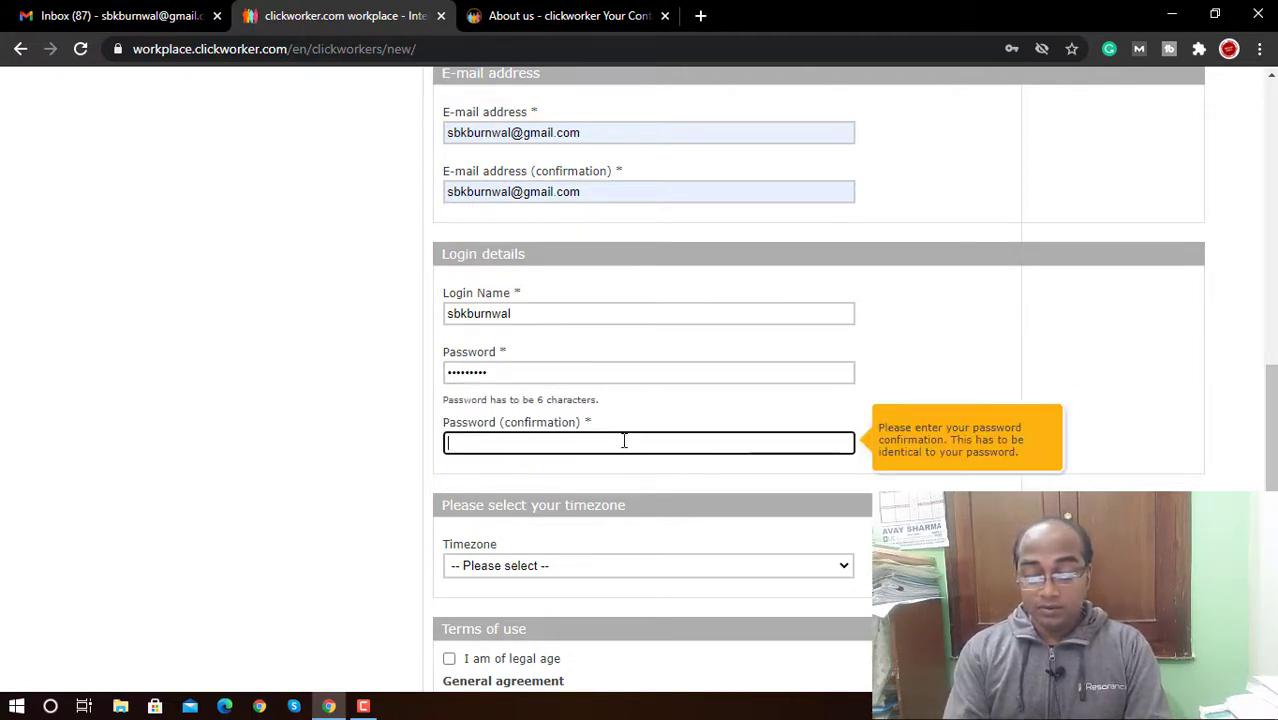
{"action": "type", "text": "•••"}
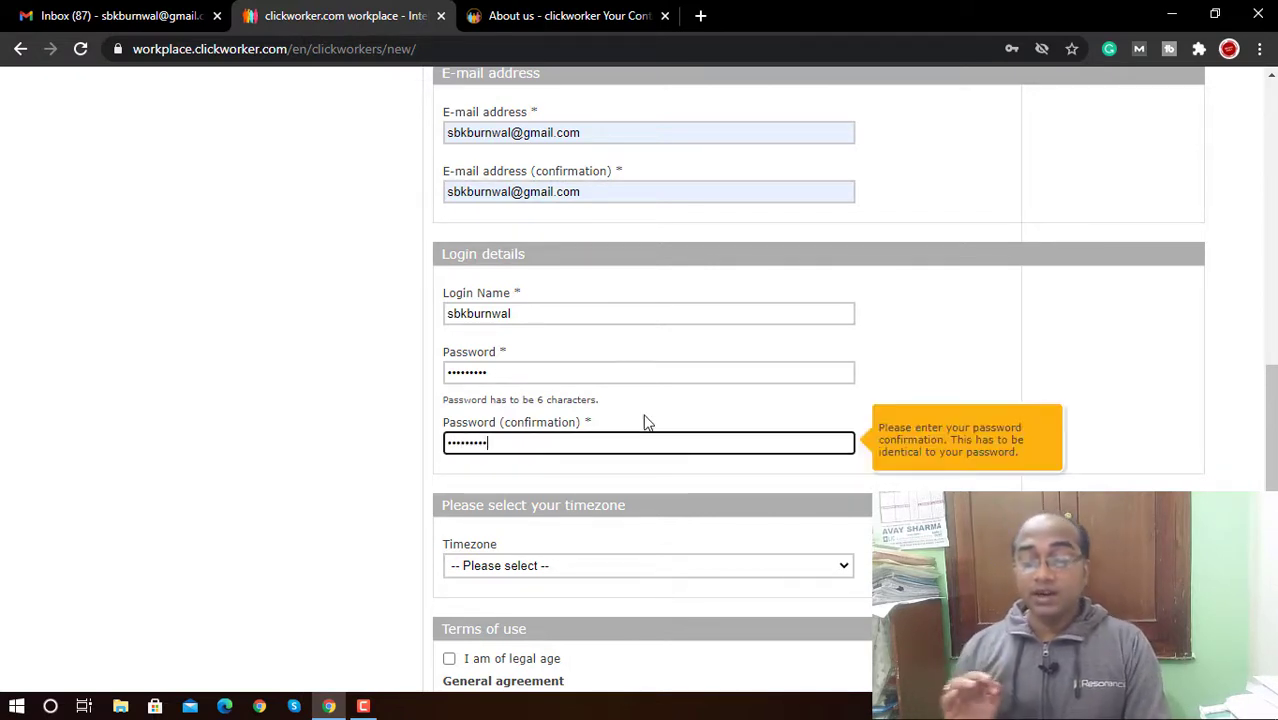
{"action": "left_click", "coordinate": [922, 316]}
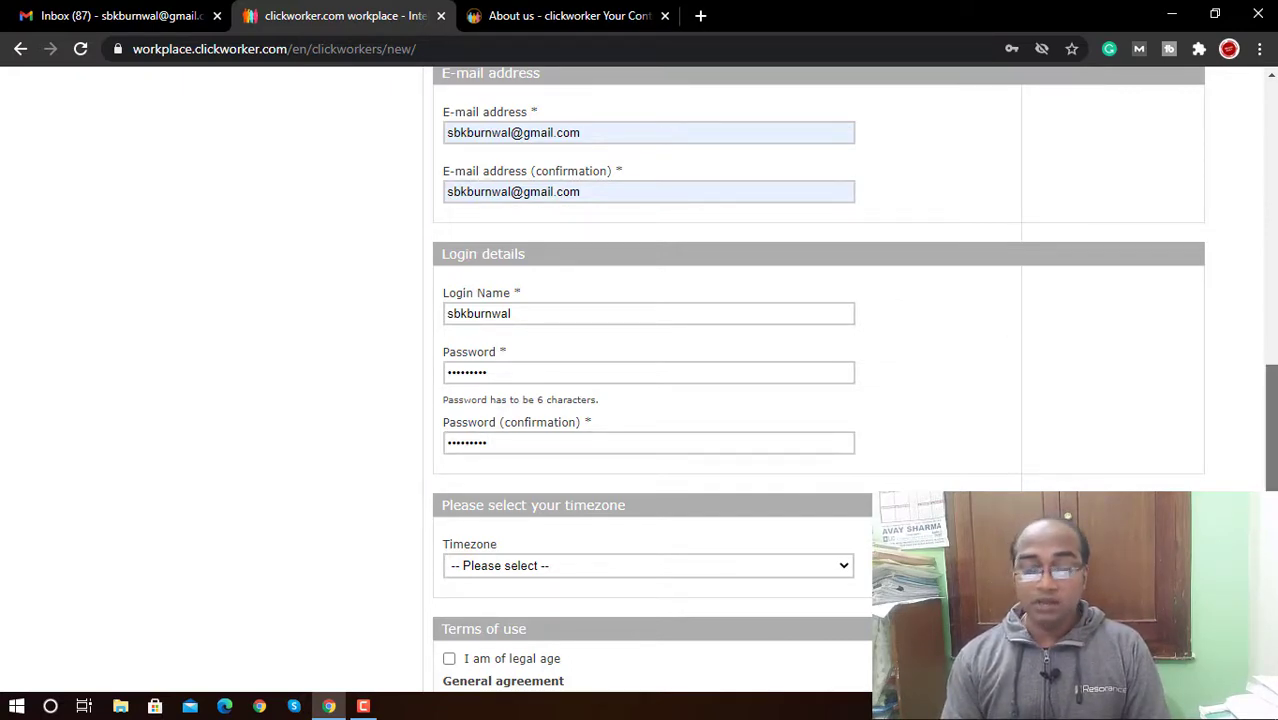
Step: Set the timezone to (GMT+05:30) Kolkata
{"action": "scroll", "coordinate": [1270, 430], "scroll_direction": "down", "scroll_amount": 3}
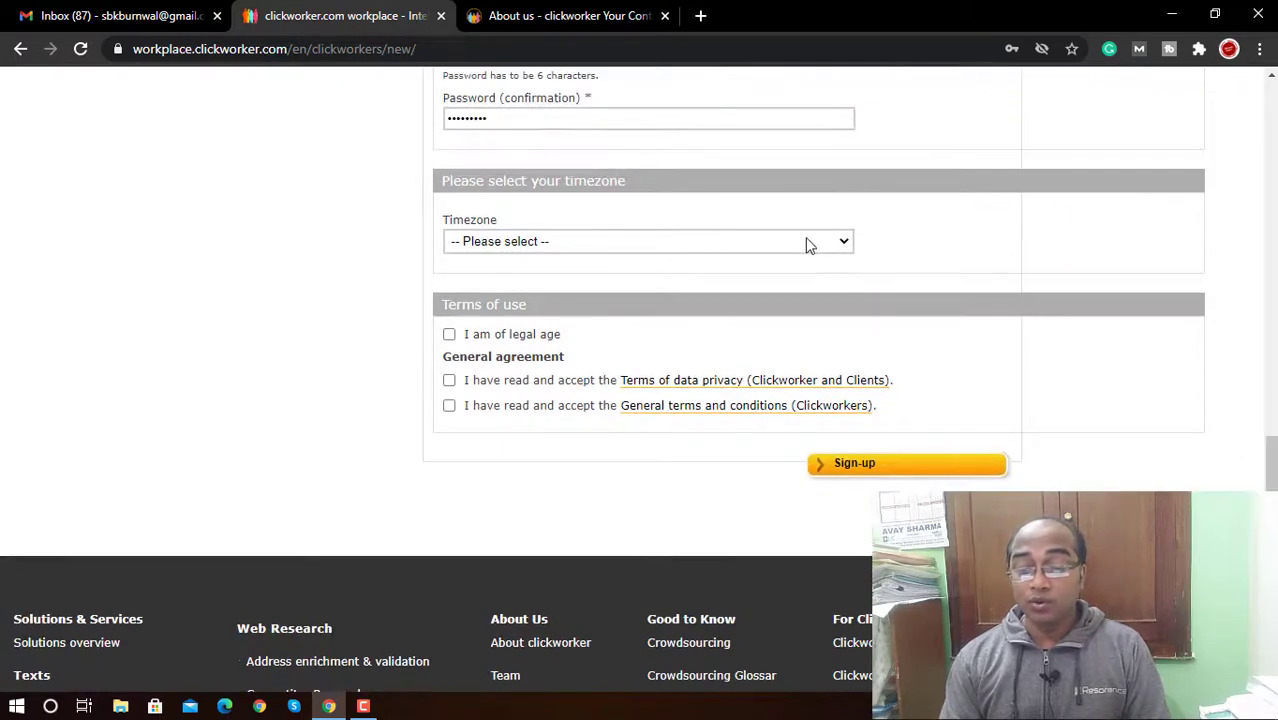
{"action": "left_click", "coordinate": [807, 243]}
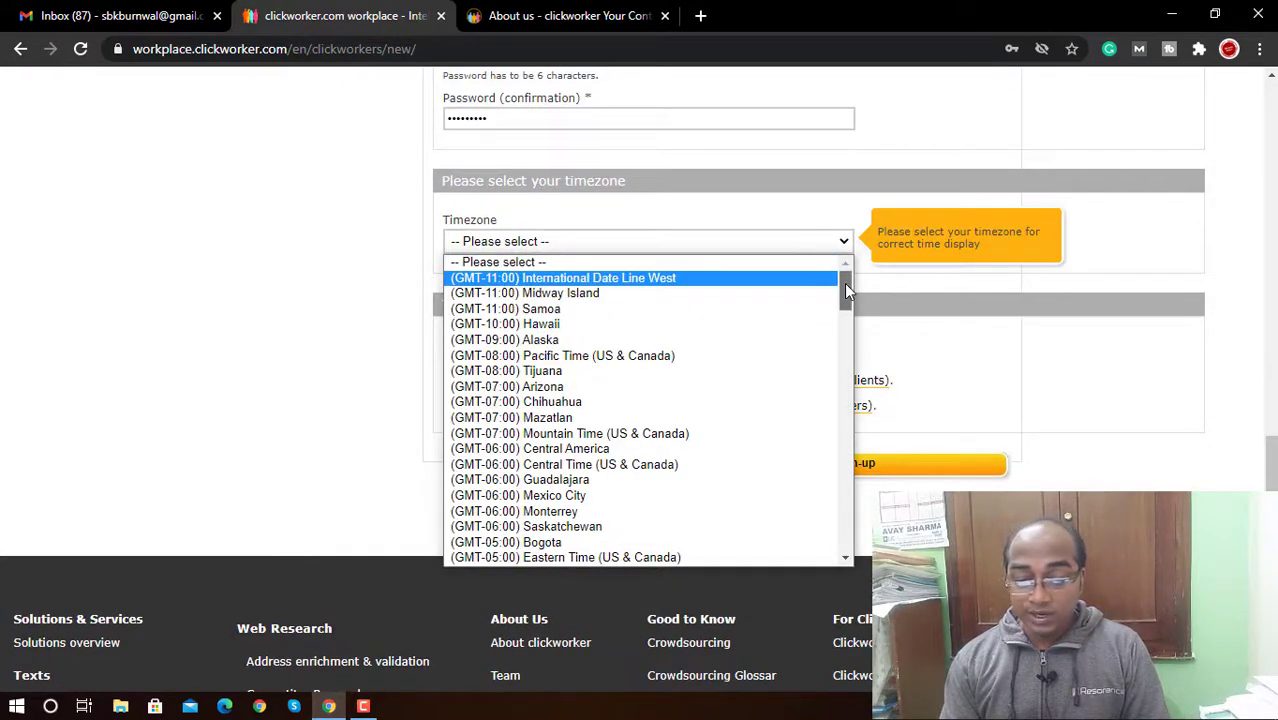
{"action": "left_click_drag", "start_coordinate": [844, 283], "coordinate": [842, 436]}
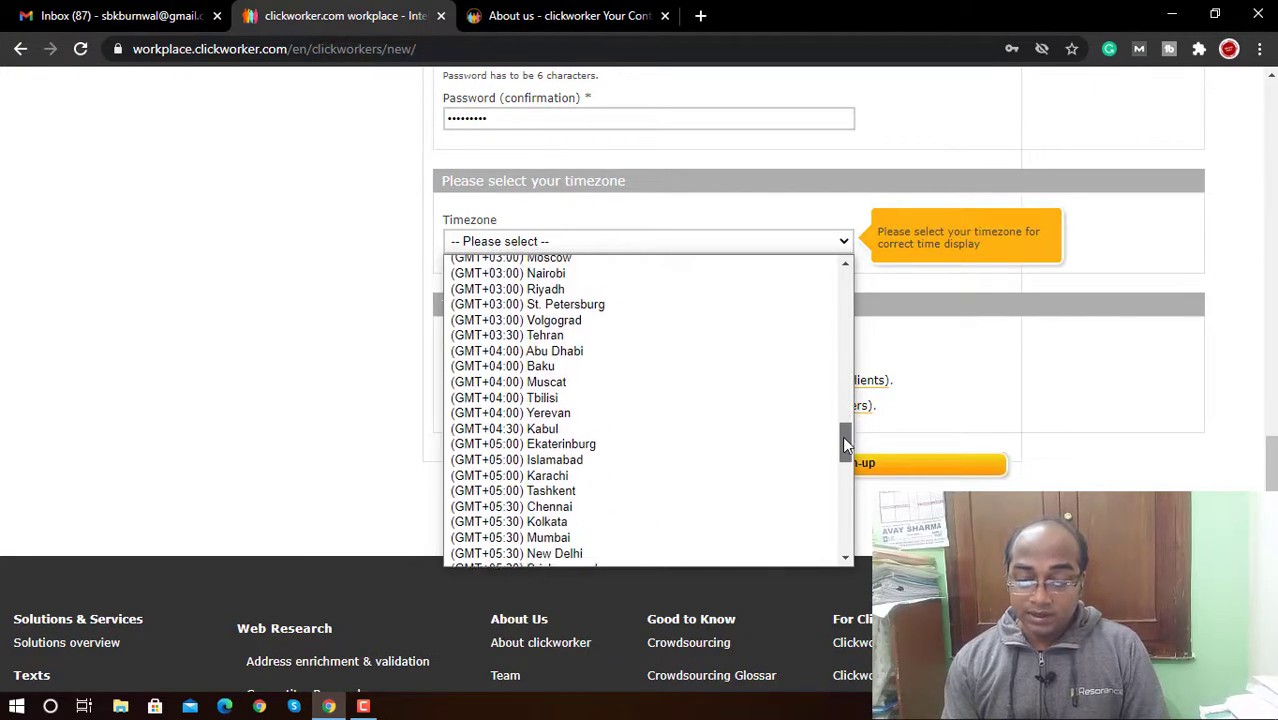
{"action": "left_click", "coordinate": [570, 516]}
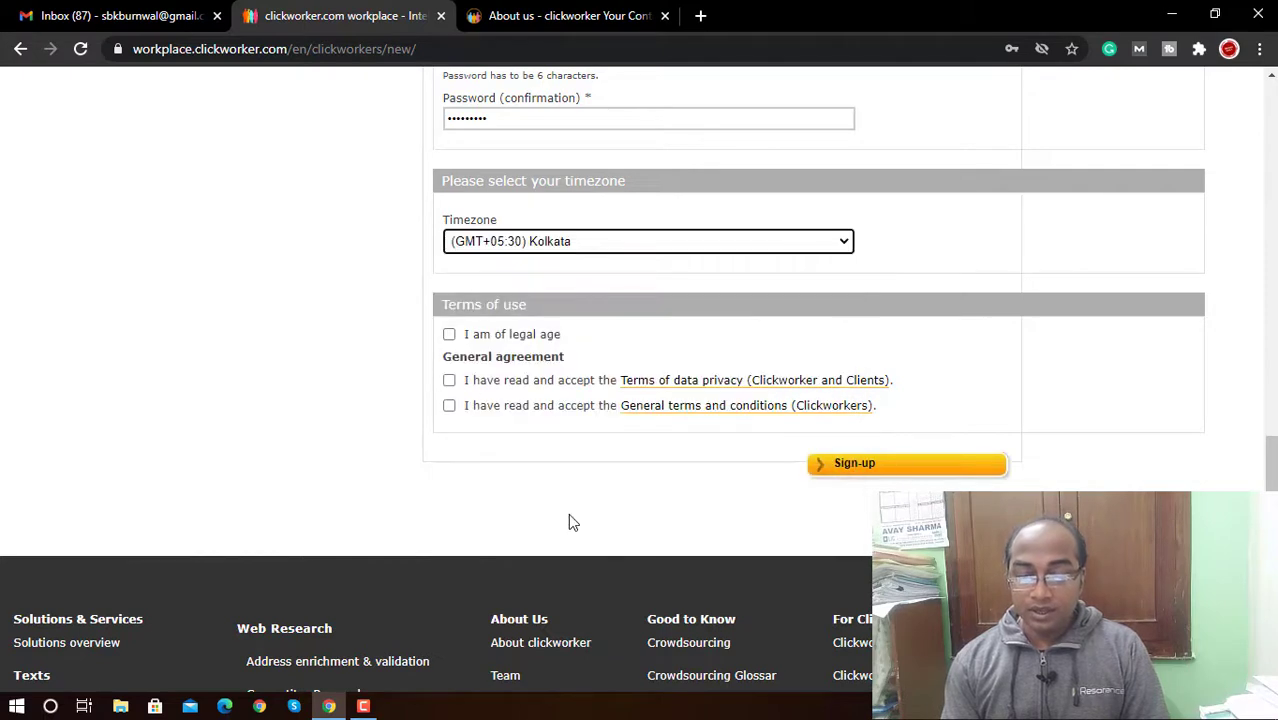
Step: Tick the legal age, data privacy and terms boxes, submit sign-up, and save the password
{"action": "left_click", "coordinate": [450, 336]}
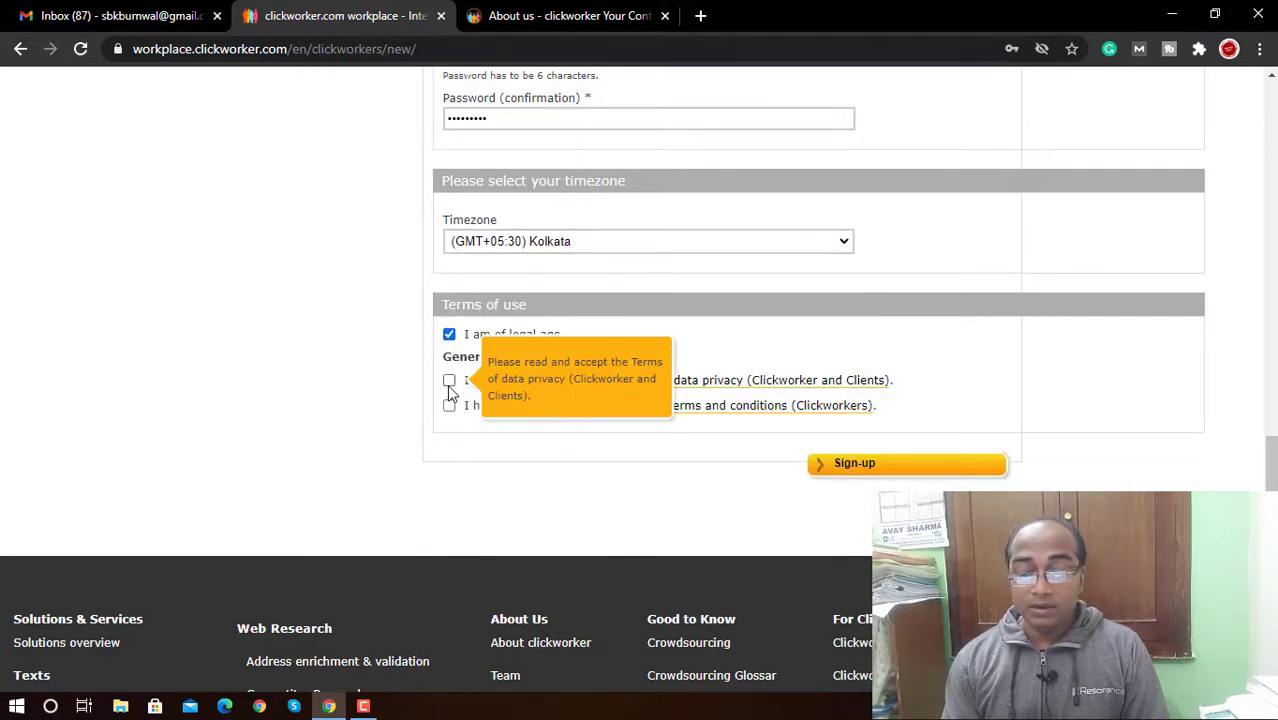
{"action": "left_click", "coordinate": [449, 380]}
{"action": "left_click", "coordinate": [449, 405]}
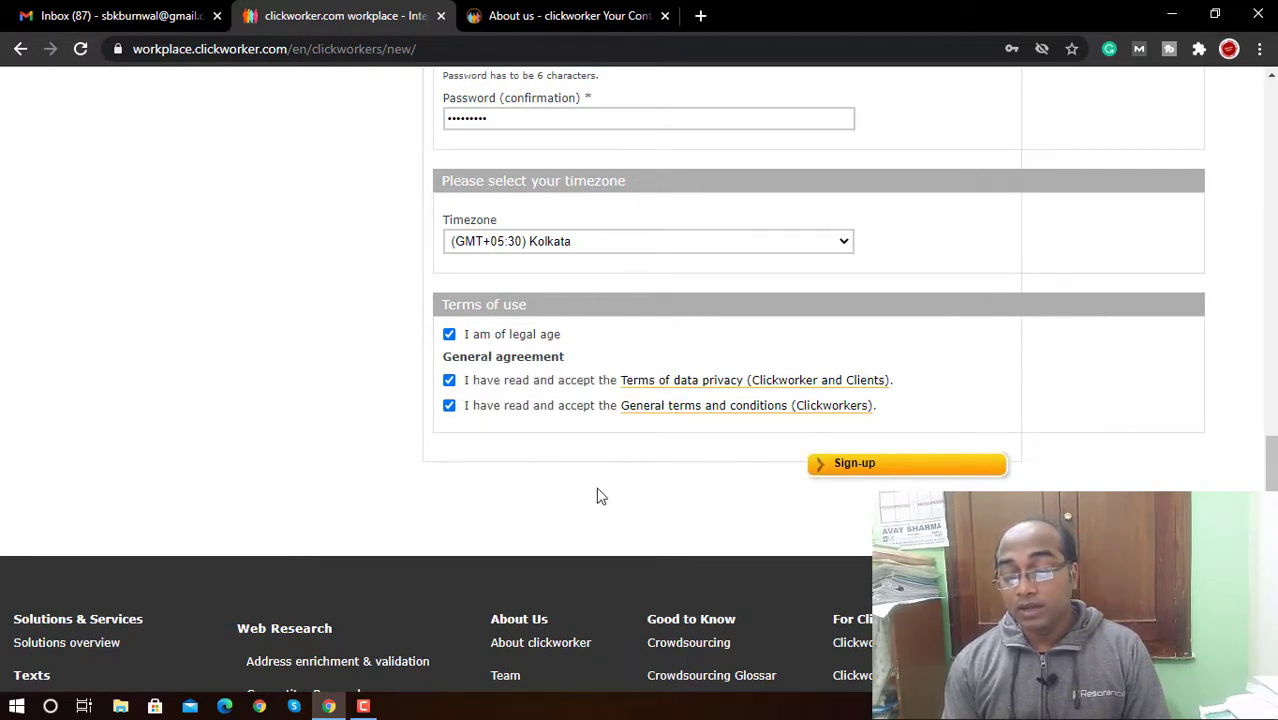
{"action": "left_click", "coordinate": [868, 477]}
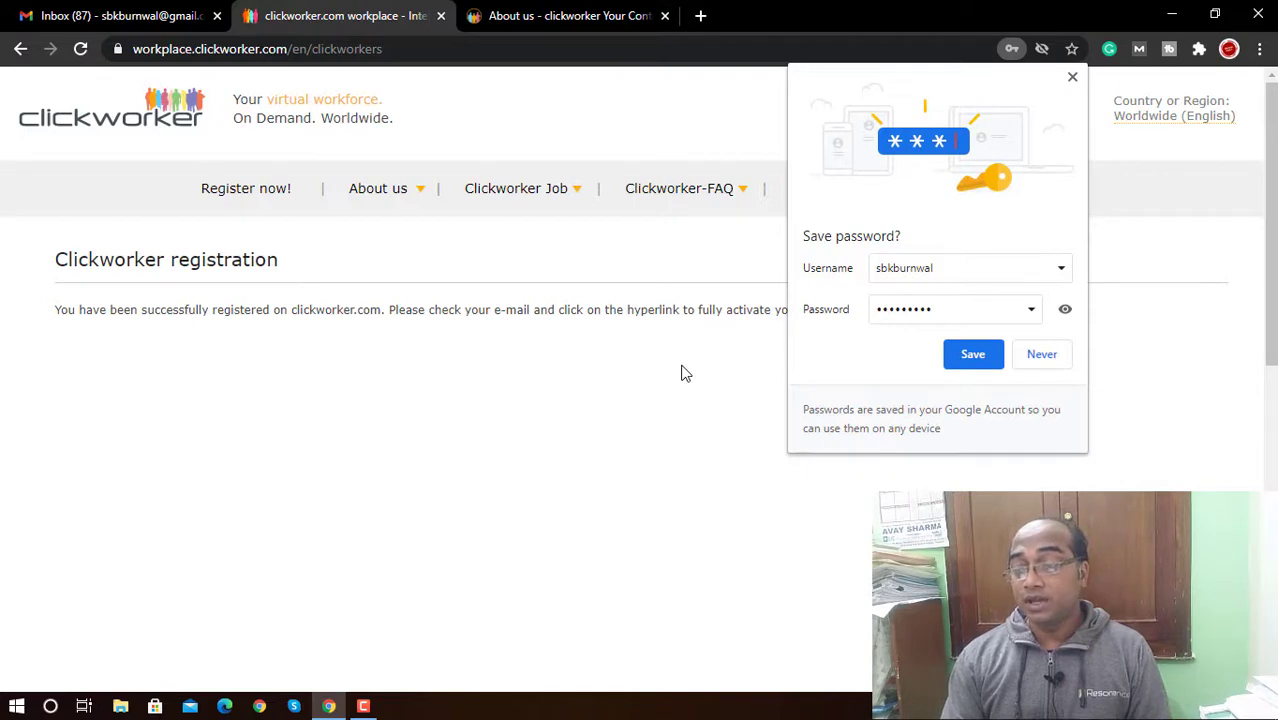
{"action": "left_click", "coordinate": [973, 356]}
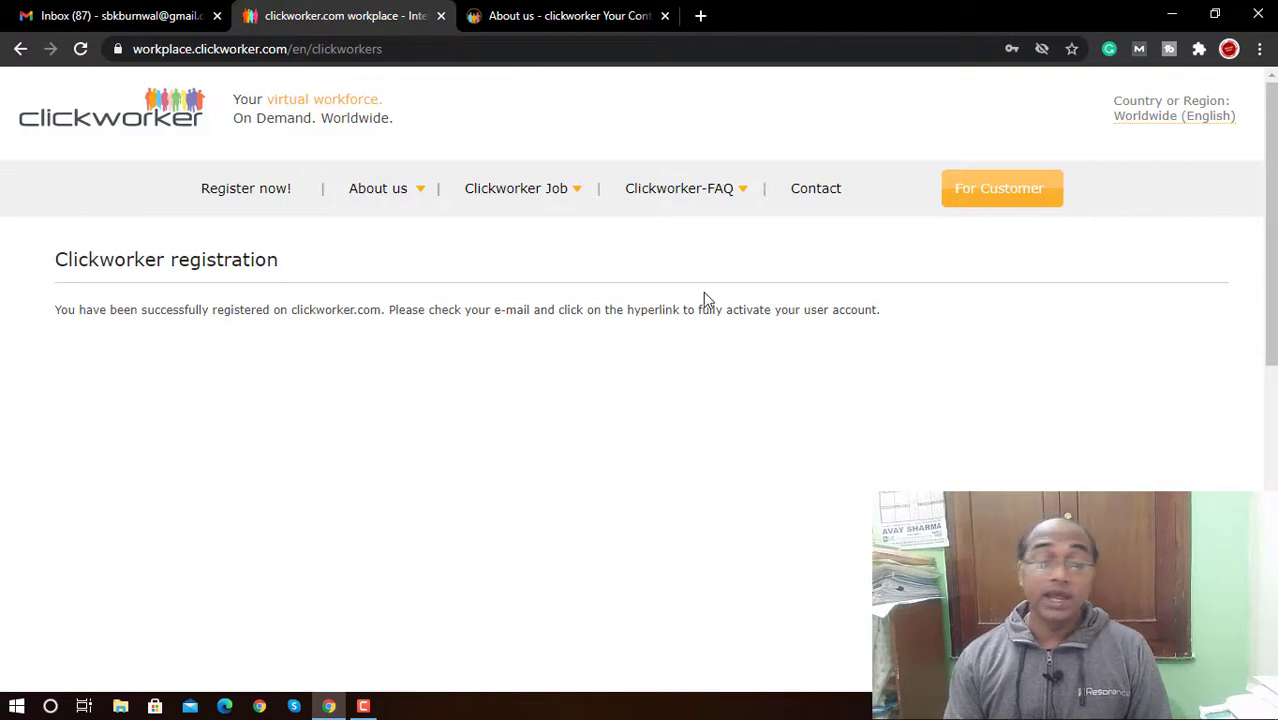
Step: Open the clickworker activation e-mail under Gmail's Updates and follow its activation link
{"action": "left_click", "coordinate": [28, 12]}
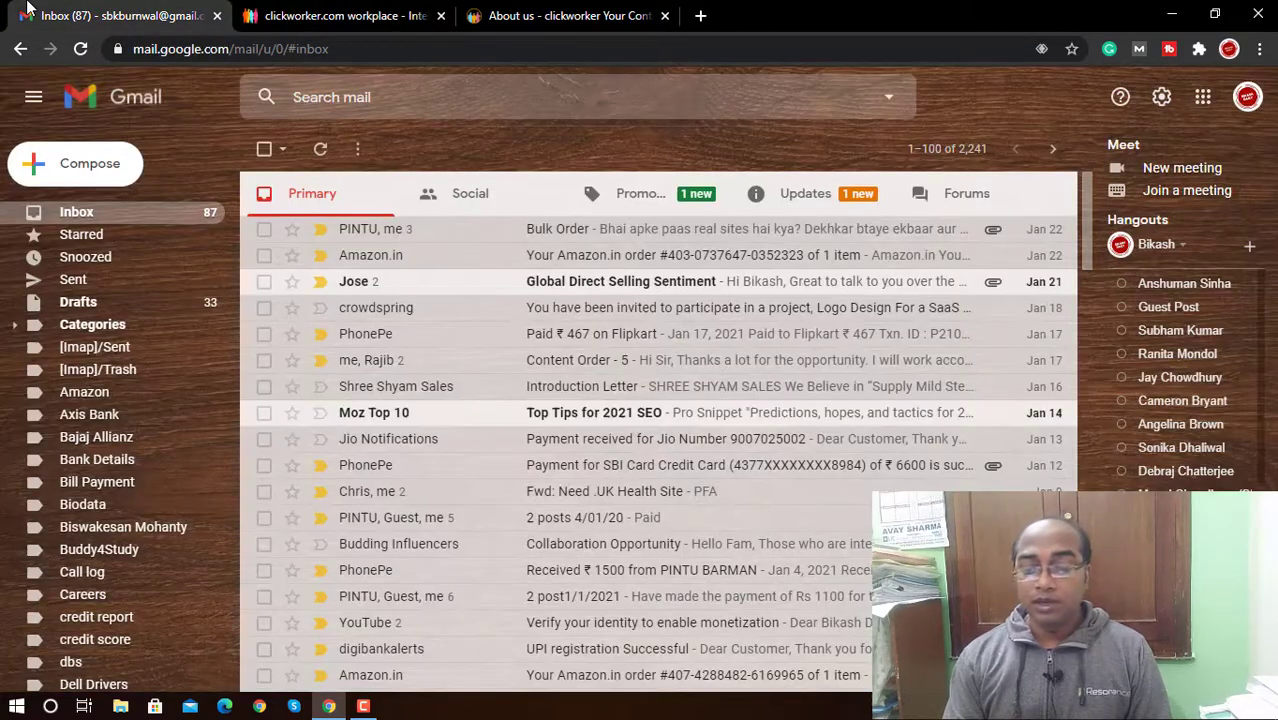
{"action": "left_click", "coordinate": [810, 195]}
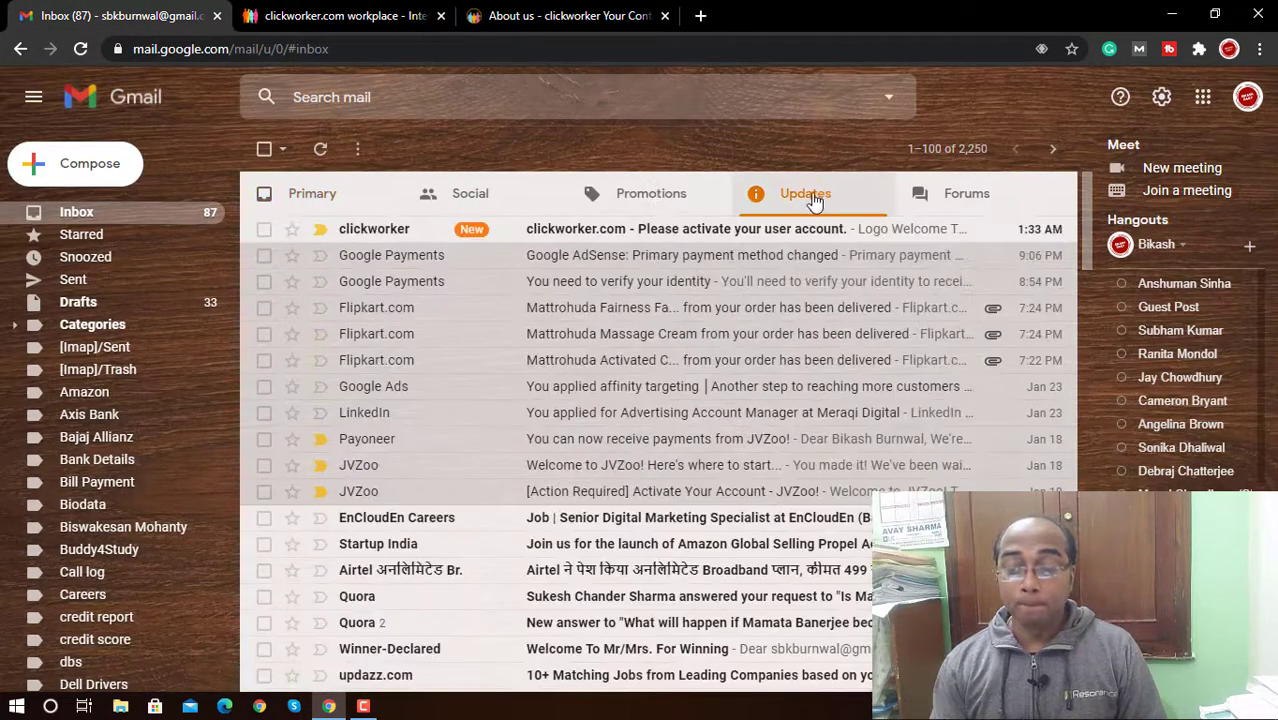
{"action": "left_click", "coordinate": [693, 240]}
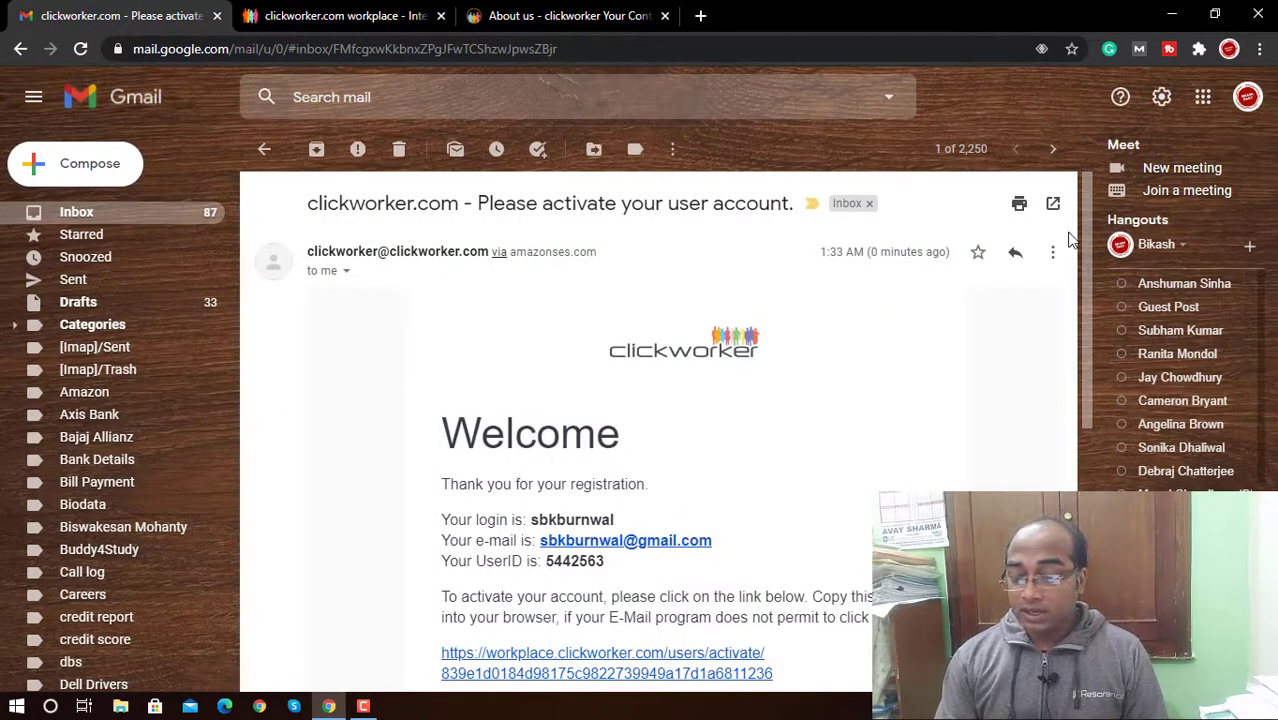
{"action": "scroll", "coordinate": [1090, 283], "scroll_direction": "down", "scroll_amount": 1}
{"action": "scroll", "coordinate": [1092, 300], "scroll_direction": "down", "scroll_amount": 2}
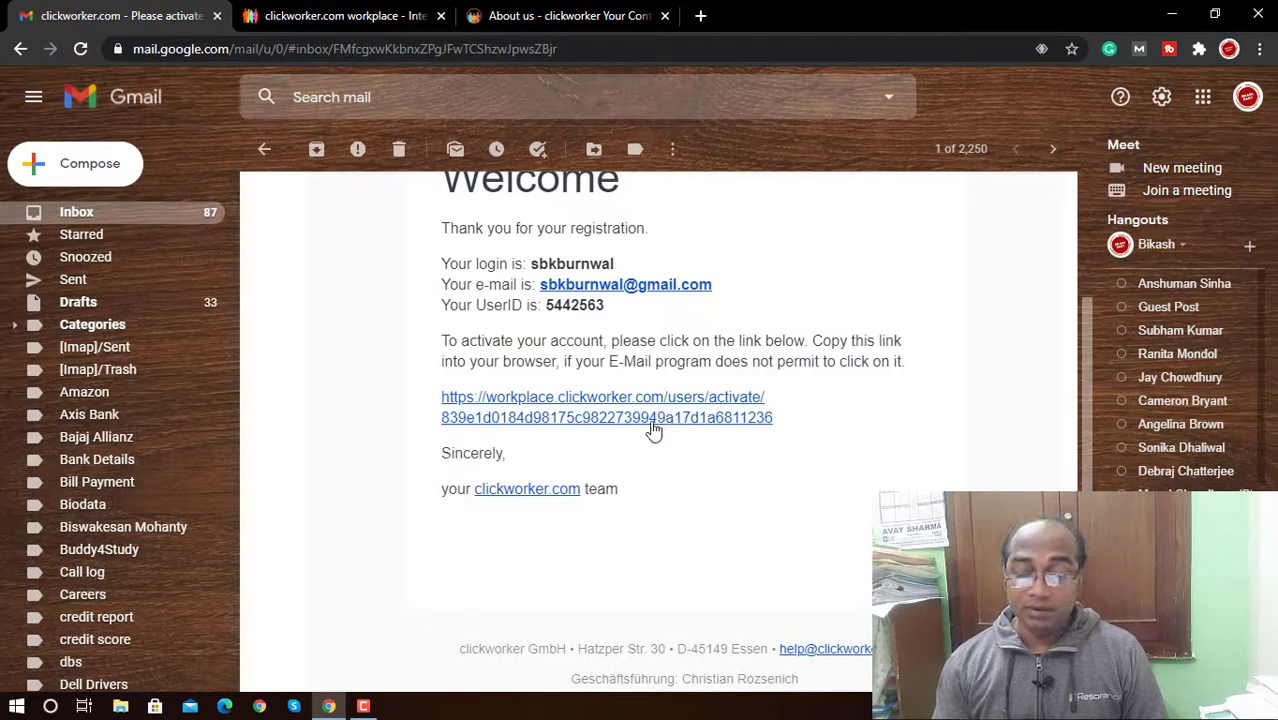
{"action": "left_click", "coordinate": [648, 418]}
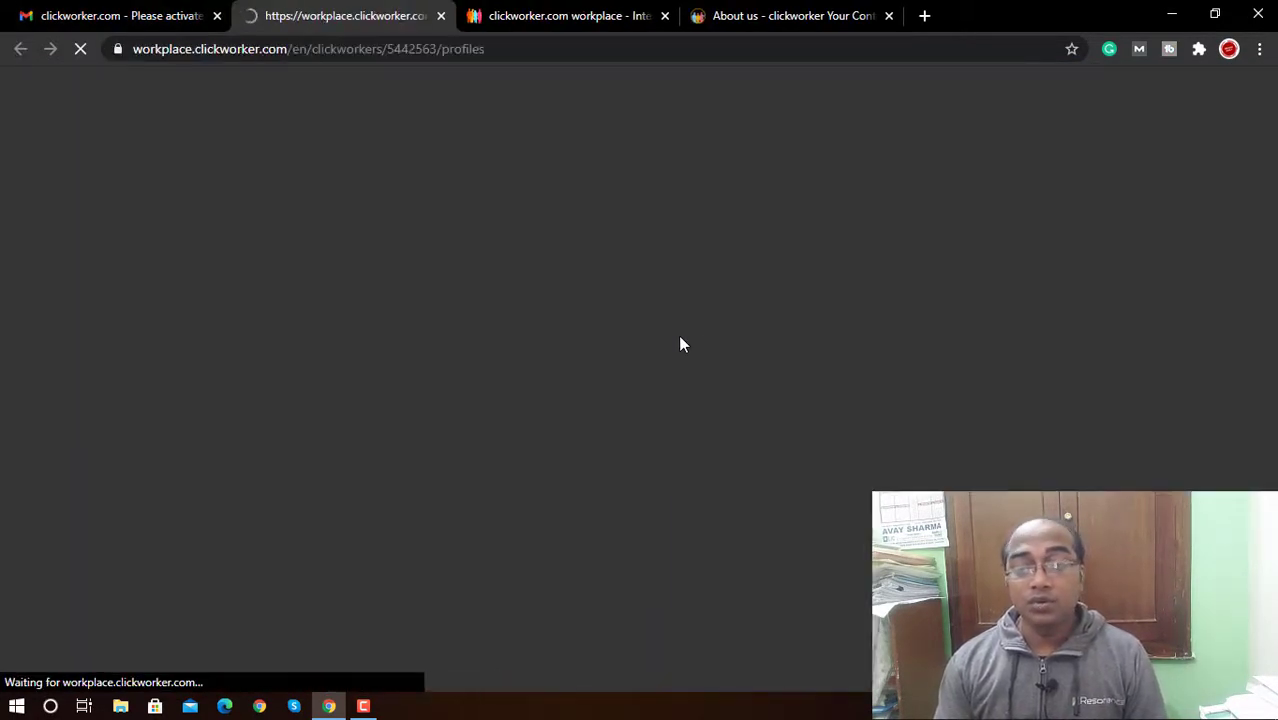
Step: Close the duplicate workplace tab and scroll the profile page down to About me
{"action": "left_click", "coordinate": [664, 15]}
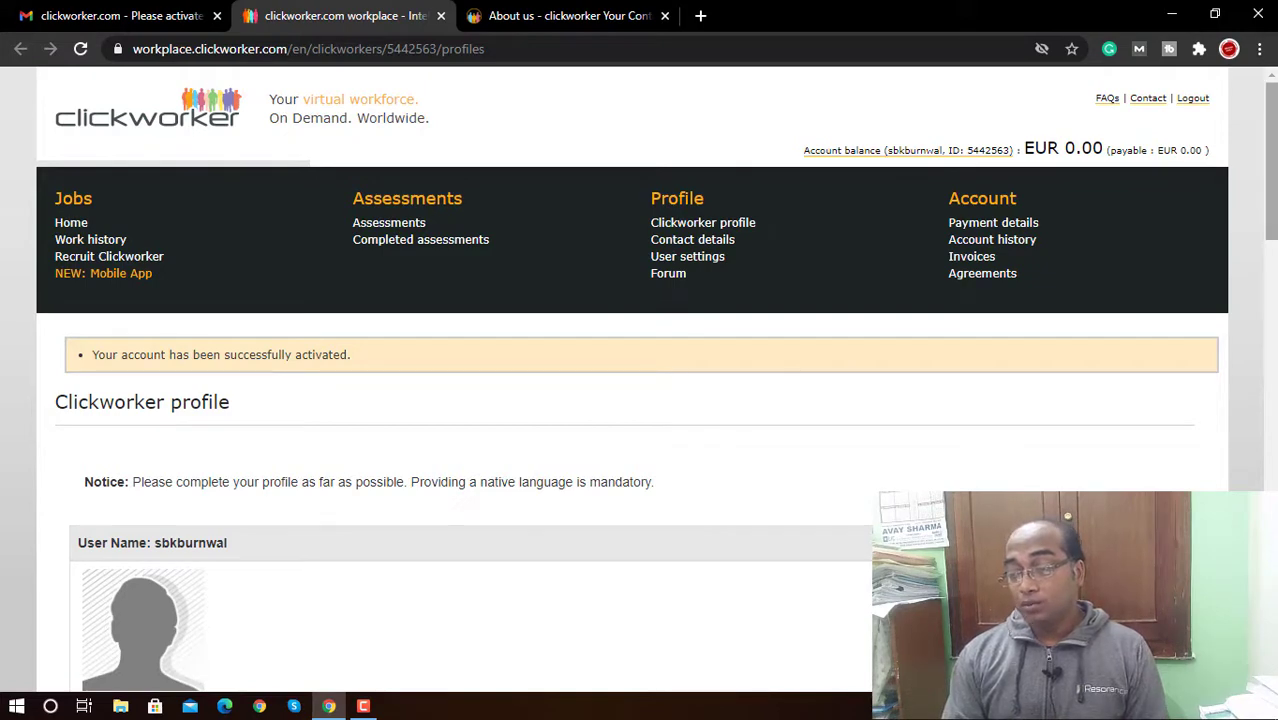
{"action": "left_click_drag", "start_coordinate": [1270, 227], "coordinate": [1272, 315]}
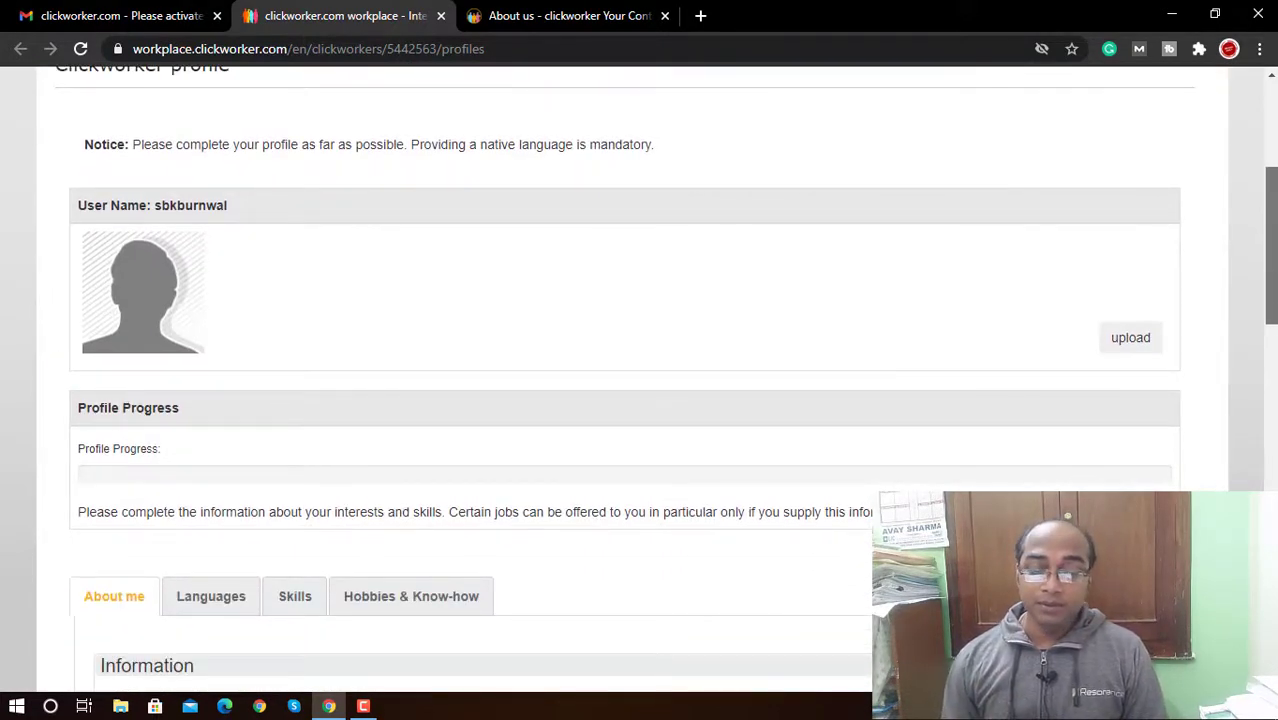
{"action": "left_click", "coordinate": [1141, 345]}
{"action": "left_click_drag", "start_coordinate": [1270, 240], "coordinate": [1270, 268]}
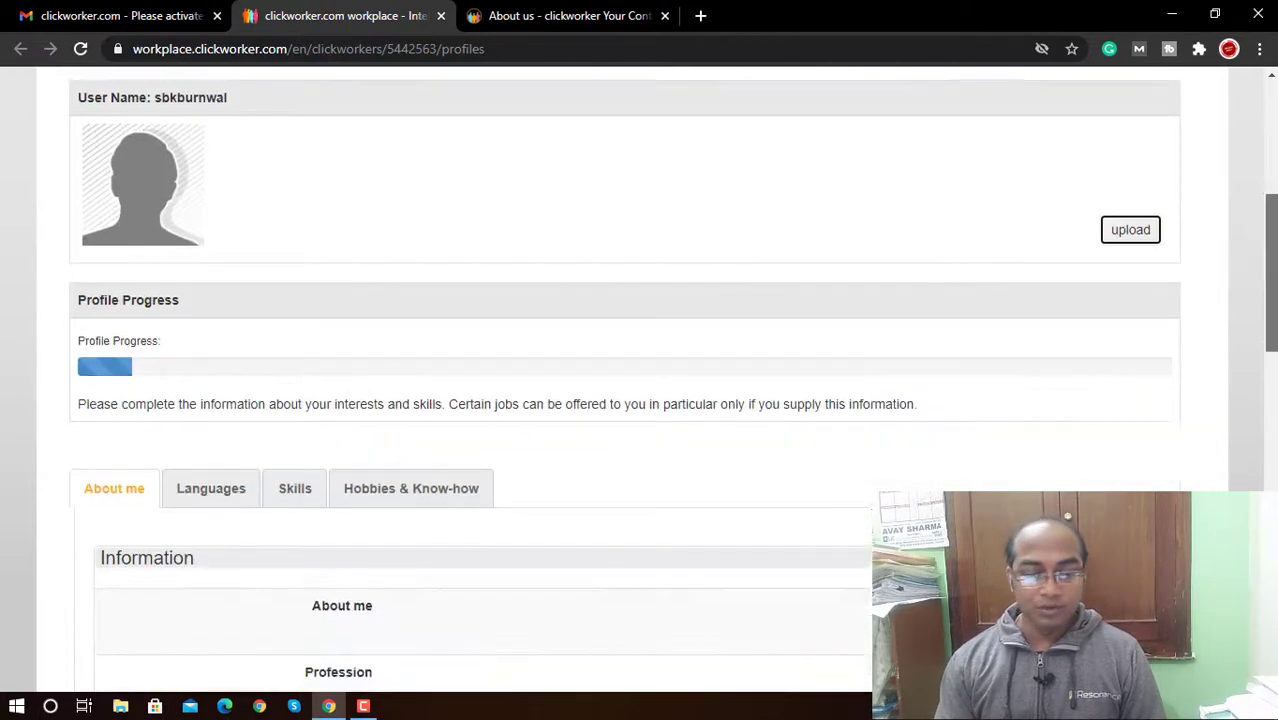
{"action": "scroll", "coordinate": [640, 380], "scroll_direction": "down", "scroll_amount": 1}
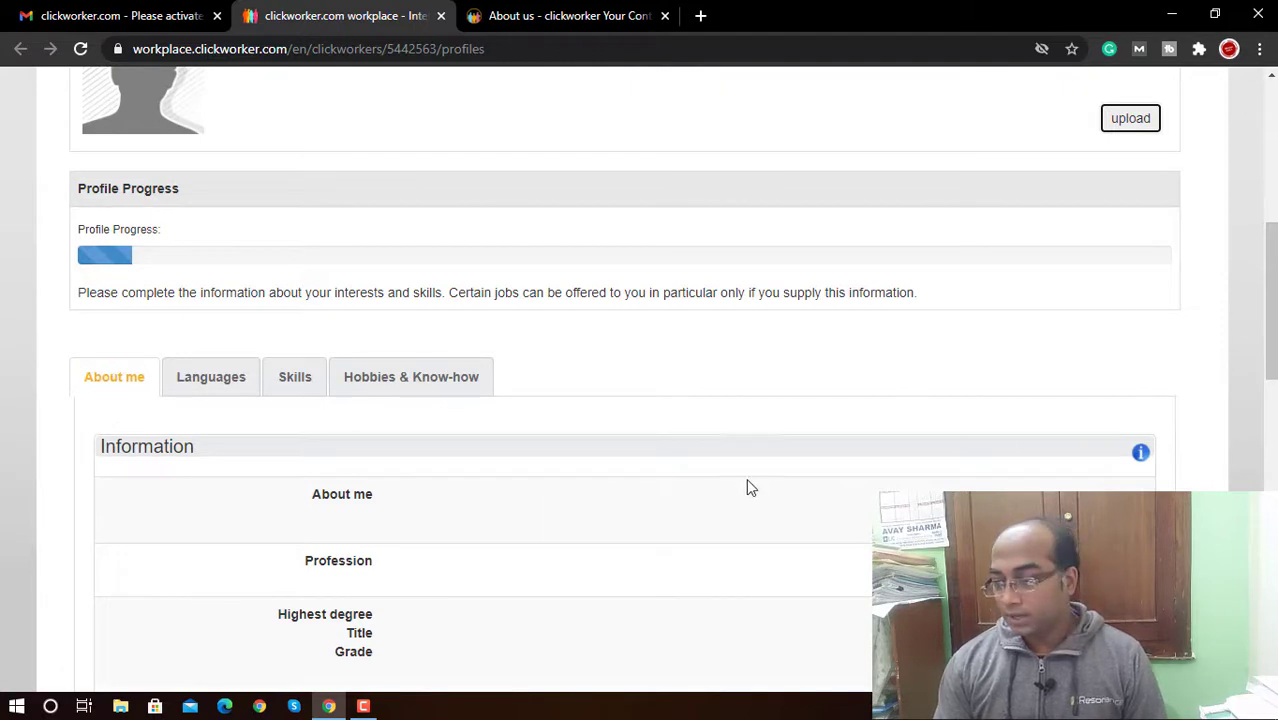
{"action": "scroll", "coordinate": [1010, 533], "scroll_direction": "down", "scroll_amount": 2}
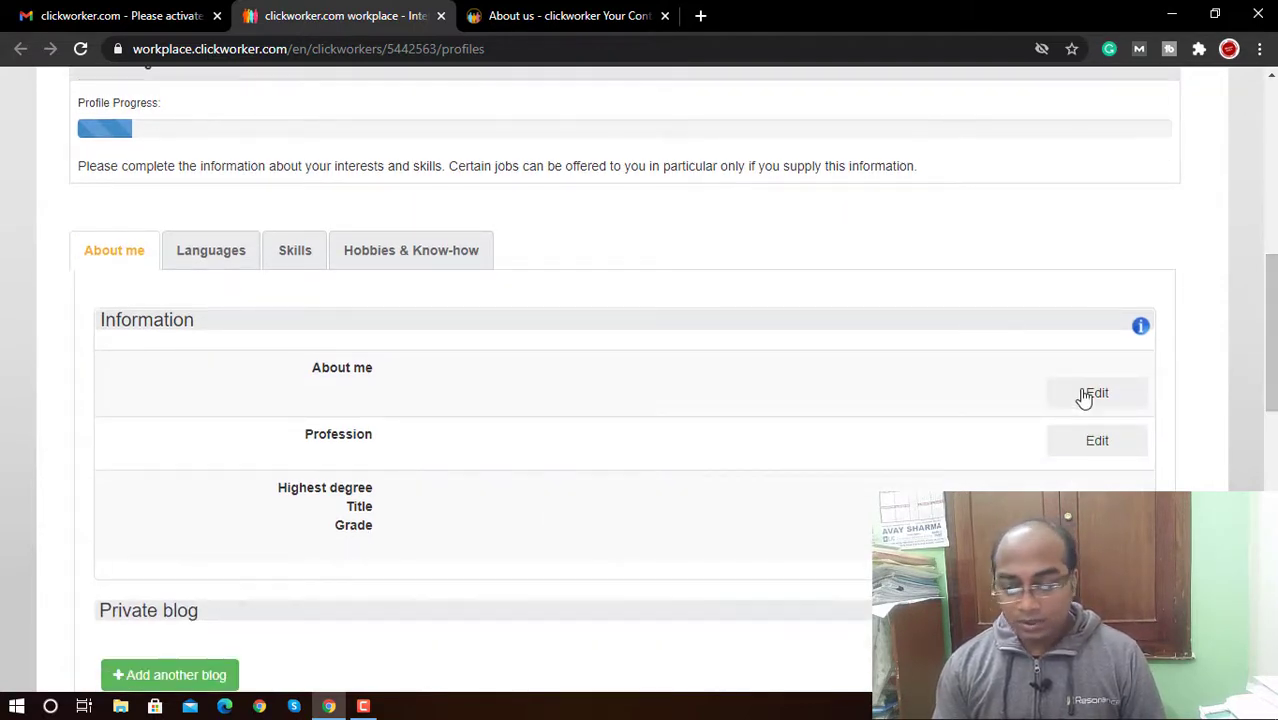
Step: Set About me to 'I'm a digital marketer and a self employed professional.' and save
{"action": "left_click", "coordinate": [1104, 396]}
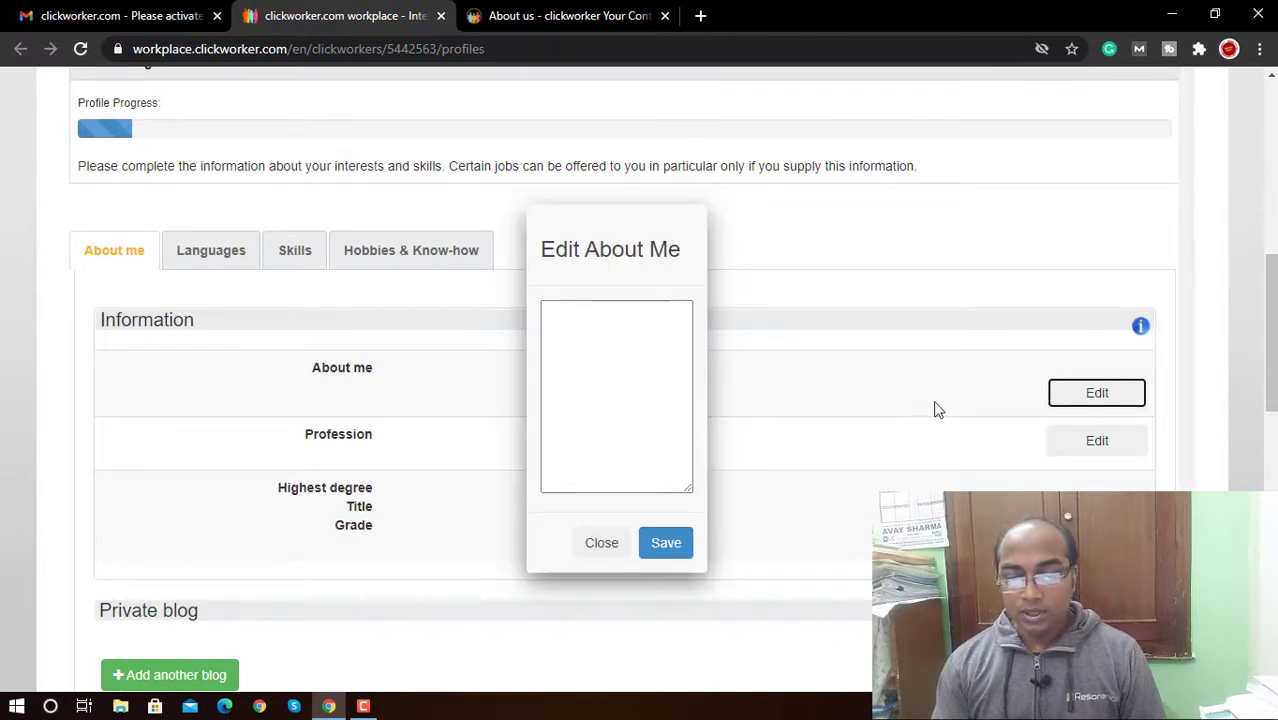
{"action": "left_click", "coordinate": [615, 361]}
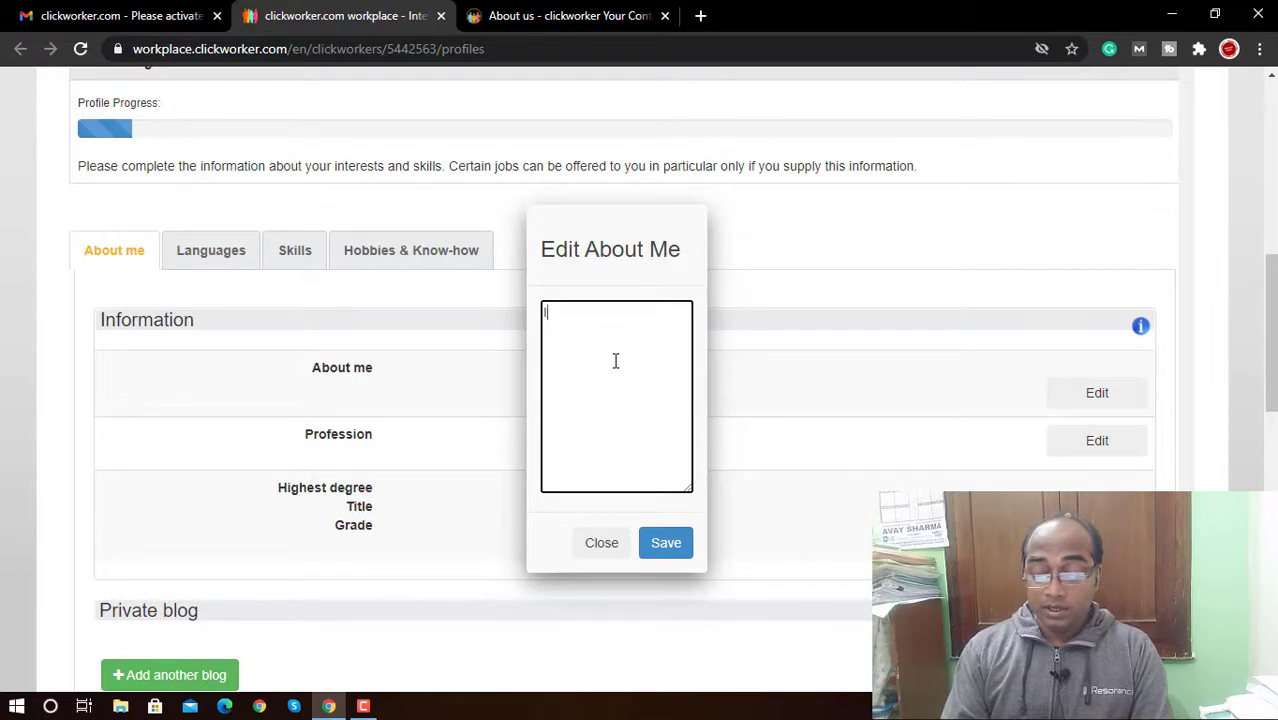
{"action": "type", "text": "I'm a digital marketer and a self employed professional."}
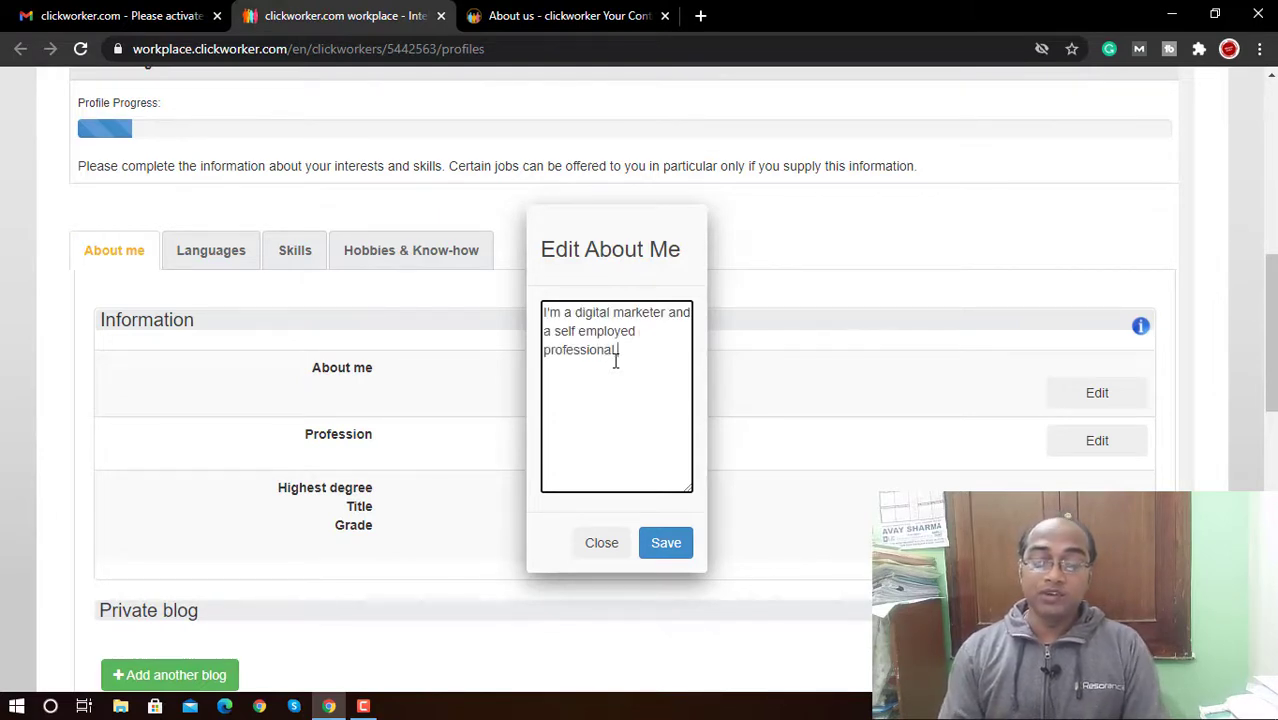
{"action": "left_click", "coordinate": [660, 543]}
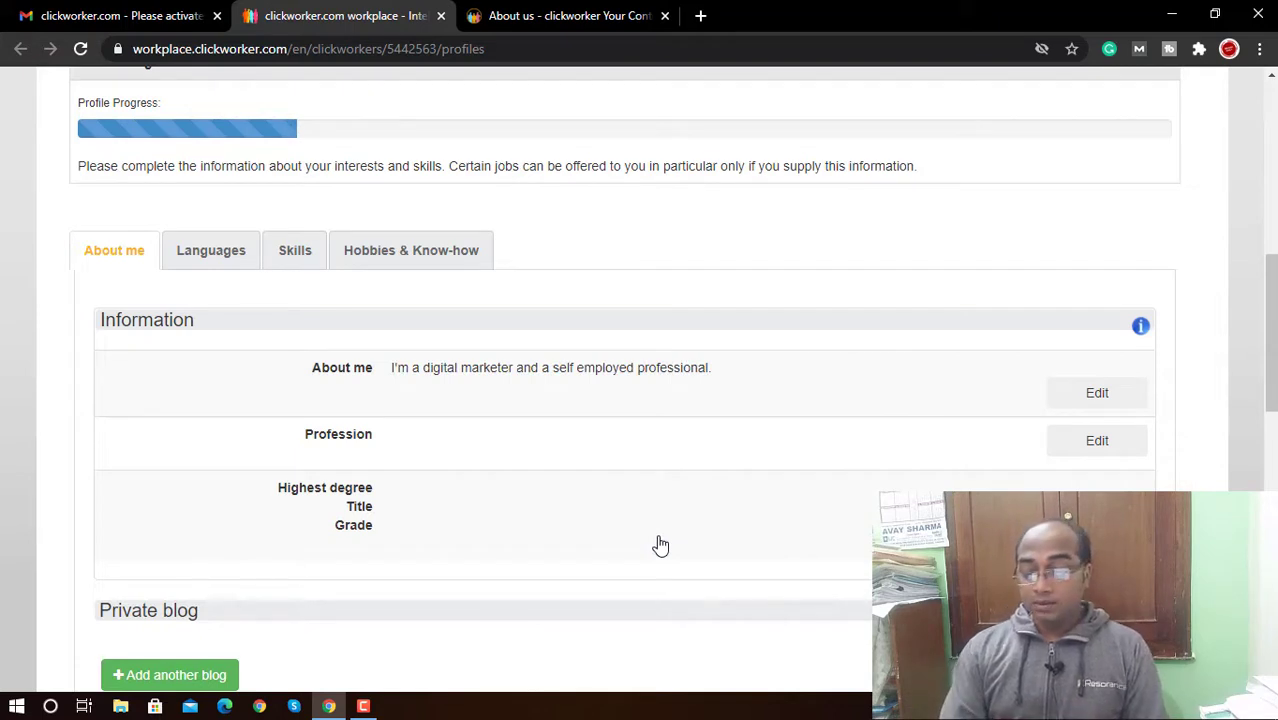
Step: Save the profession as 'digital marketer'
{"action": "left_click", "coordinate": [1097, 441]}
{"action": "left_click", "coordinate": [626, 440]}
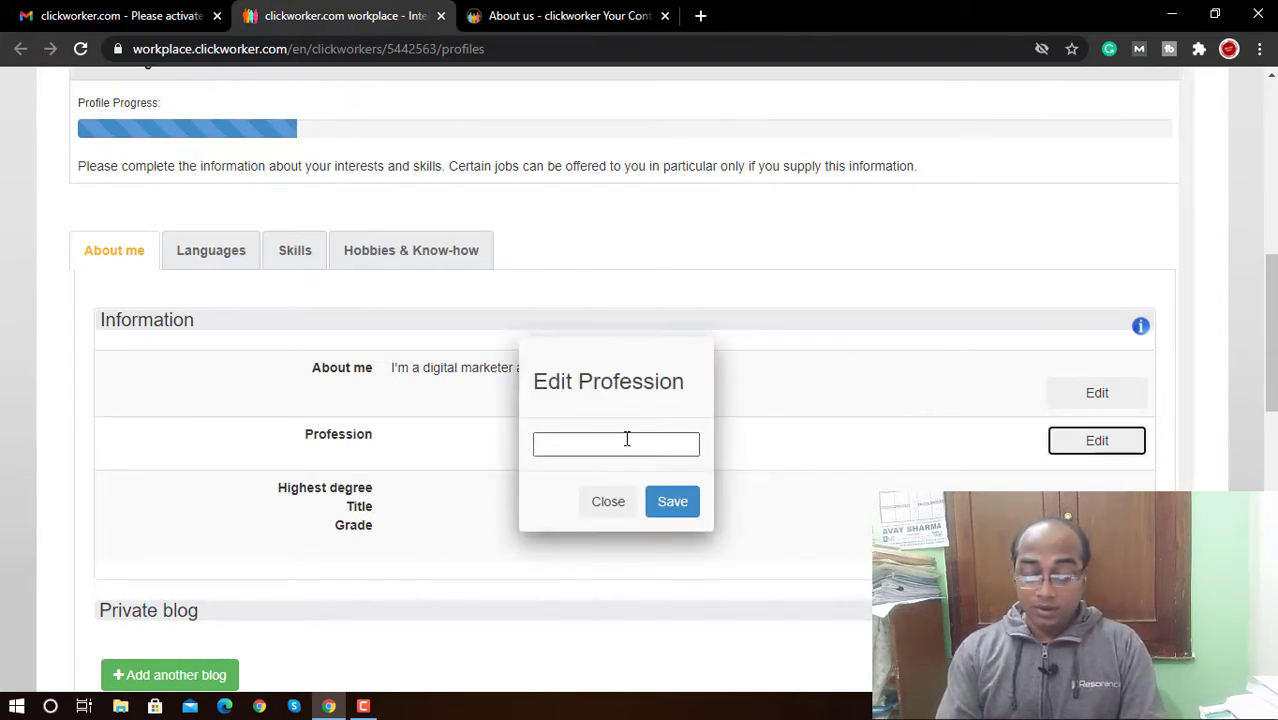
{"action": "left_click", "coordinate": [627, 440]}
{"action": "type", "text": "digital "}
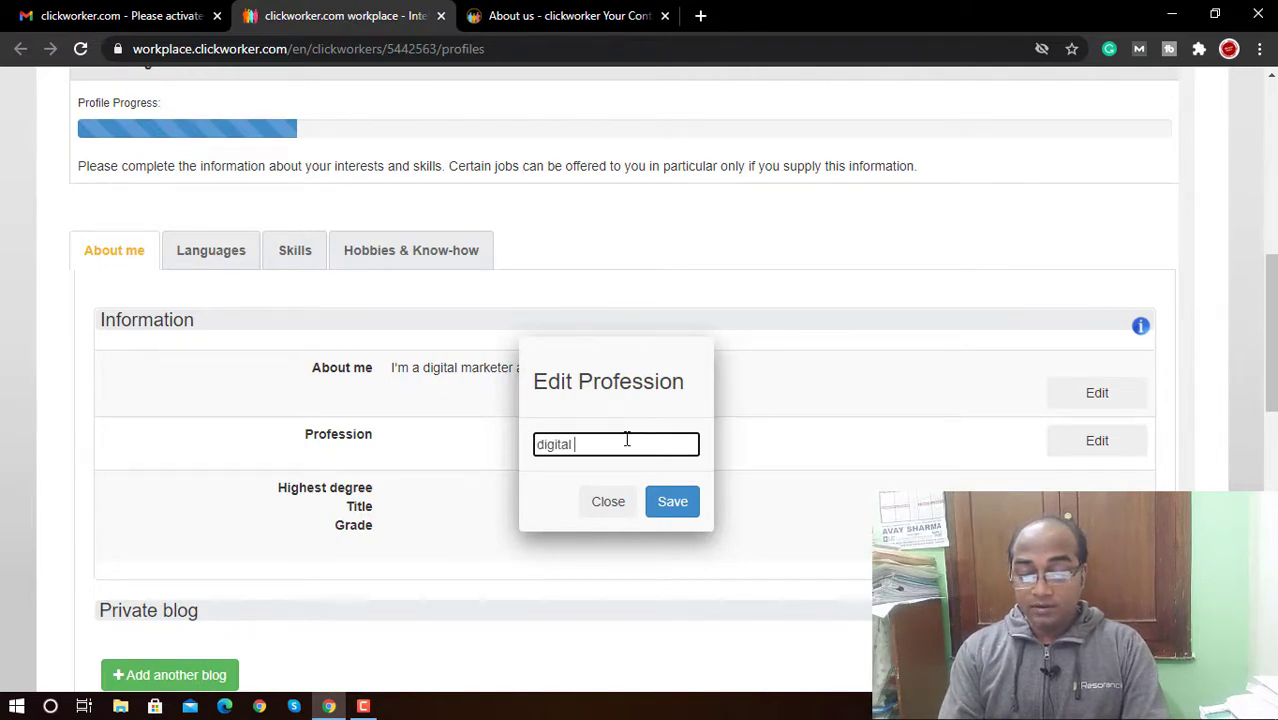
{"action": "type", "text": "marketer"}
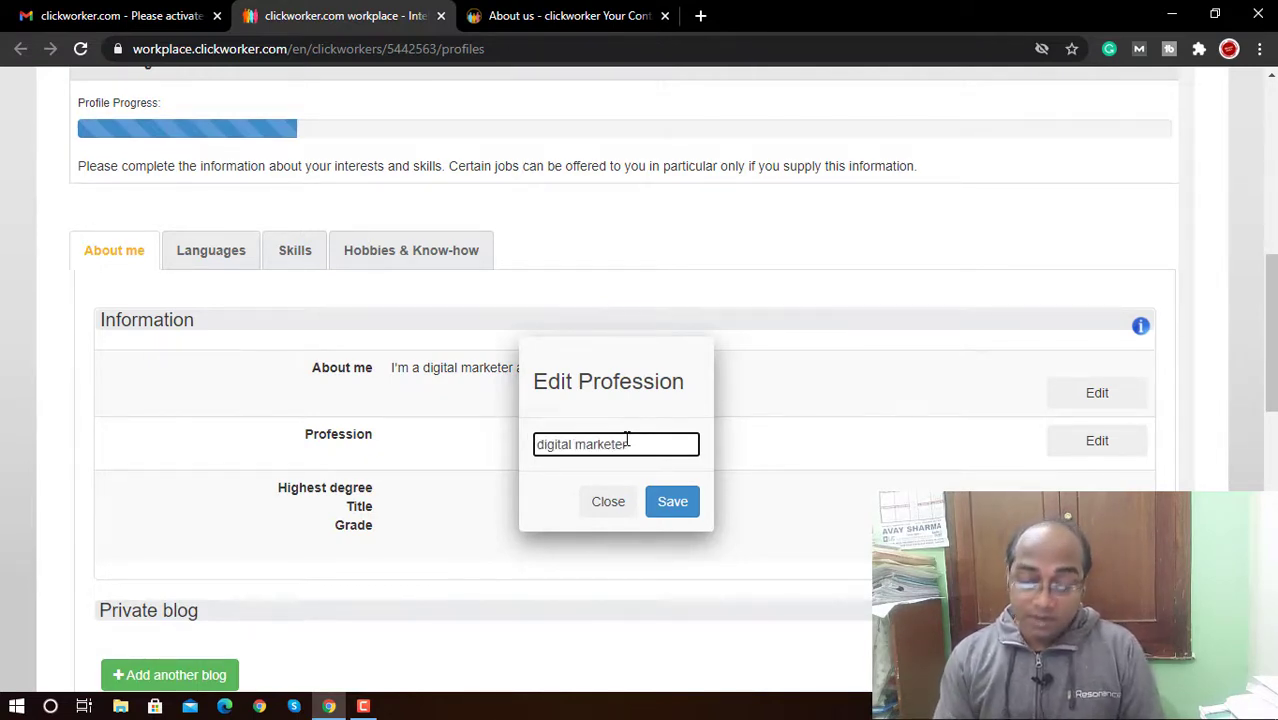
{"action": "left_click", "coordinate": [660, 499]}
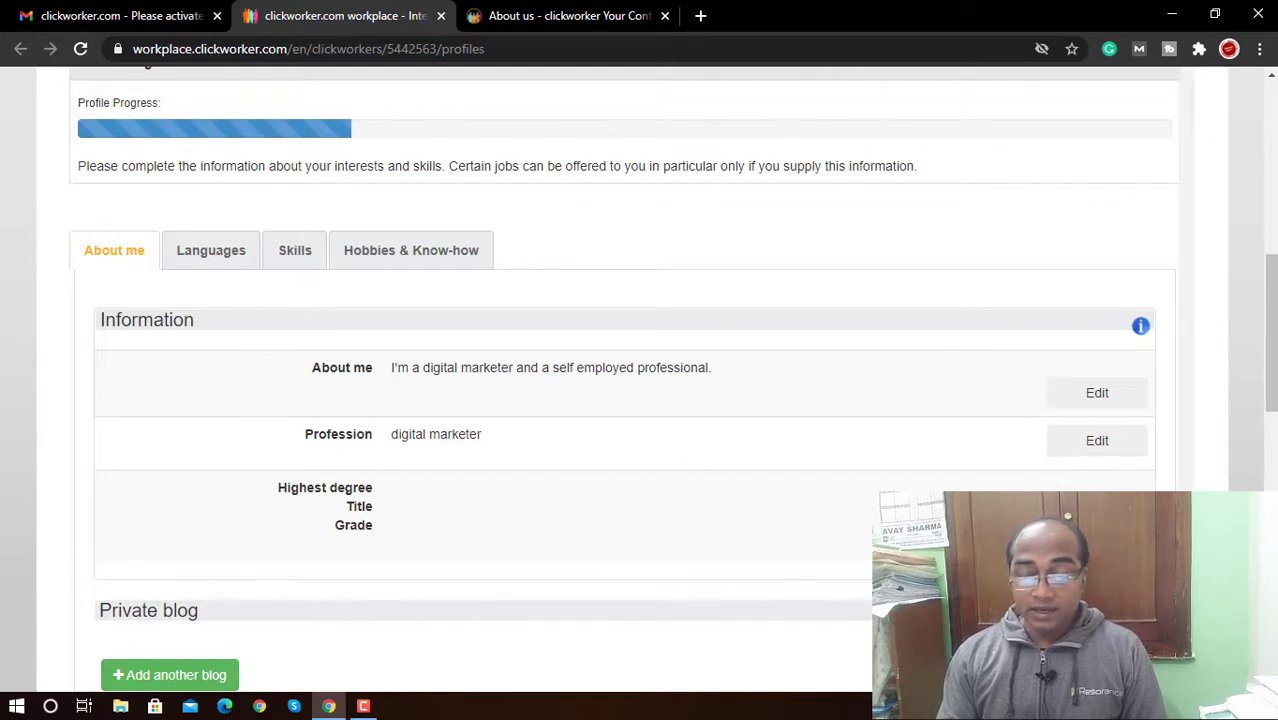
Step: Set highest degree to Bachelor's Degree, titled Bachelor in Commerce, grade A, and save
{"action": "left_click", "coordinate": [1097, 506]}
{"action": "left_click", "coordinate": [444, 524]}
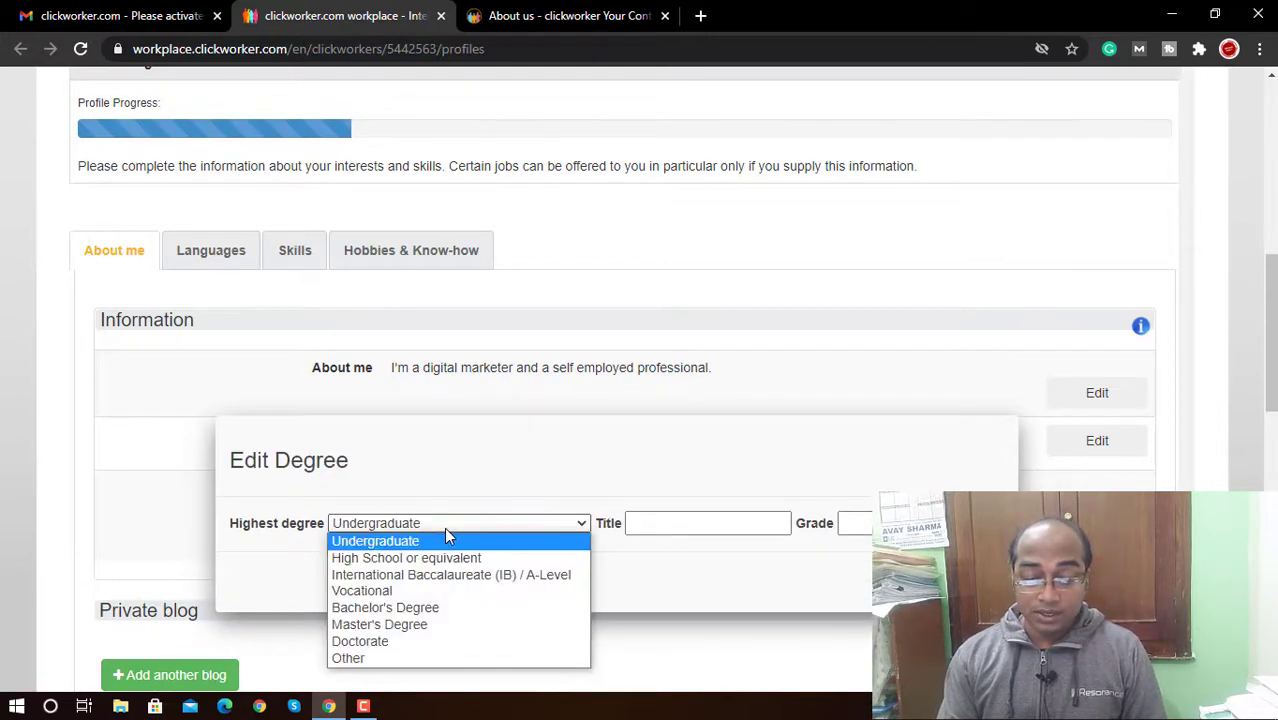
{"action": "left_click", "coordinate": [421, 607]}
{"action": "left_click", "coordinate": [706, 523]}
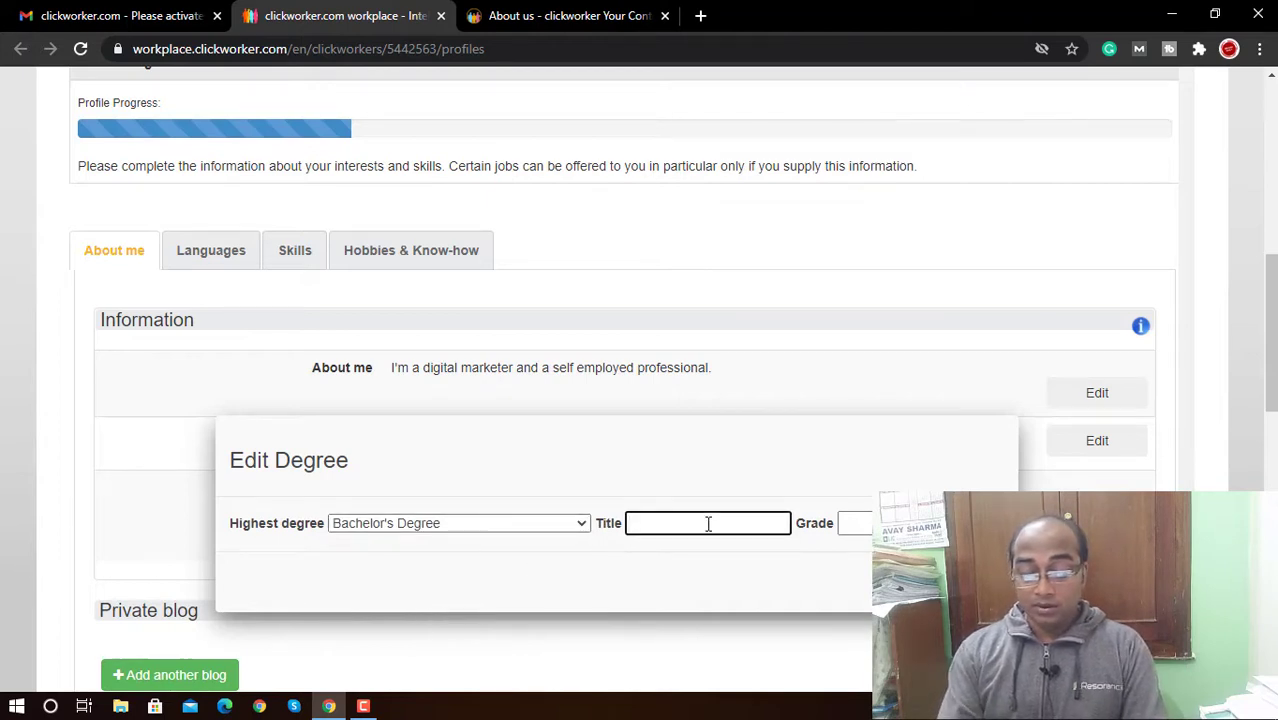
{"action": "type", "text": "Bac"}
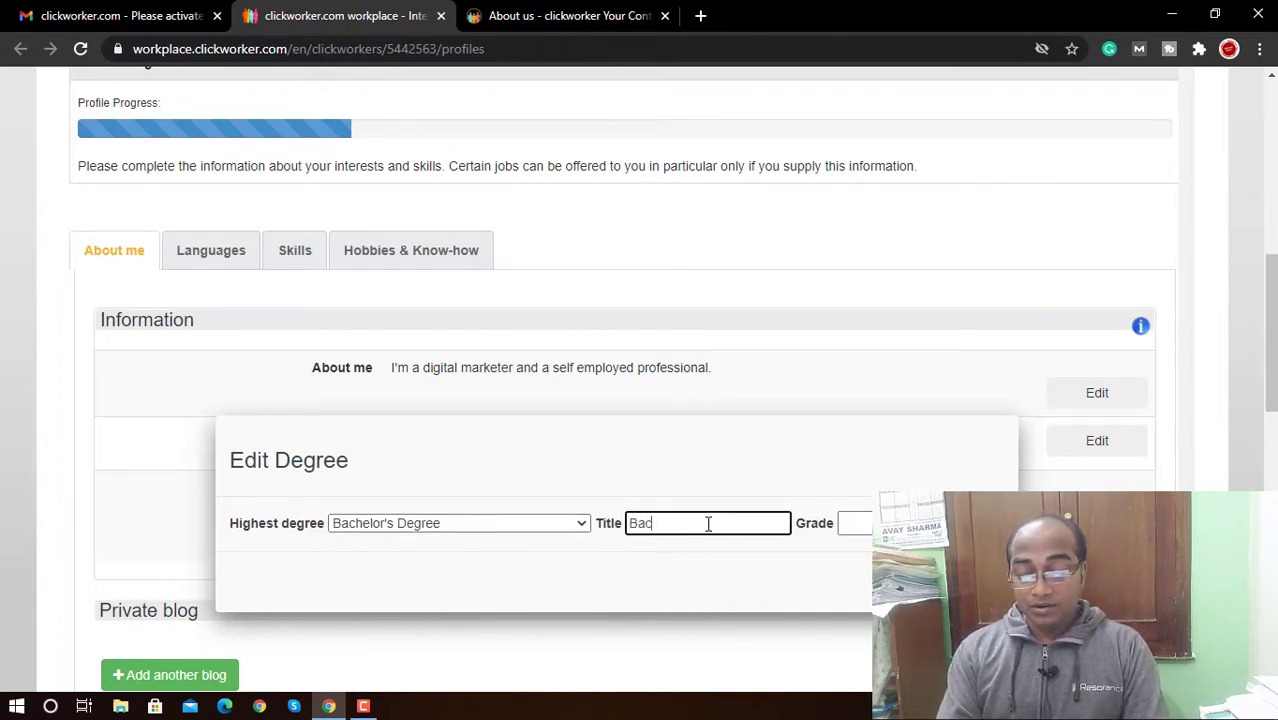
{"action": "type", "text": "helor in"}
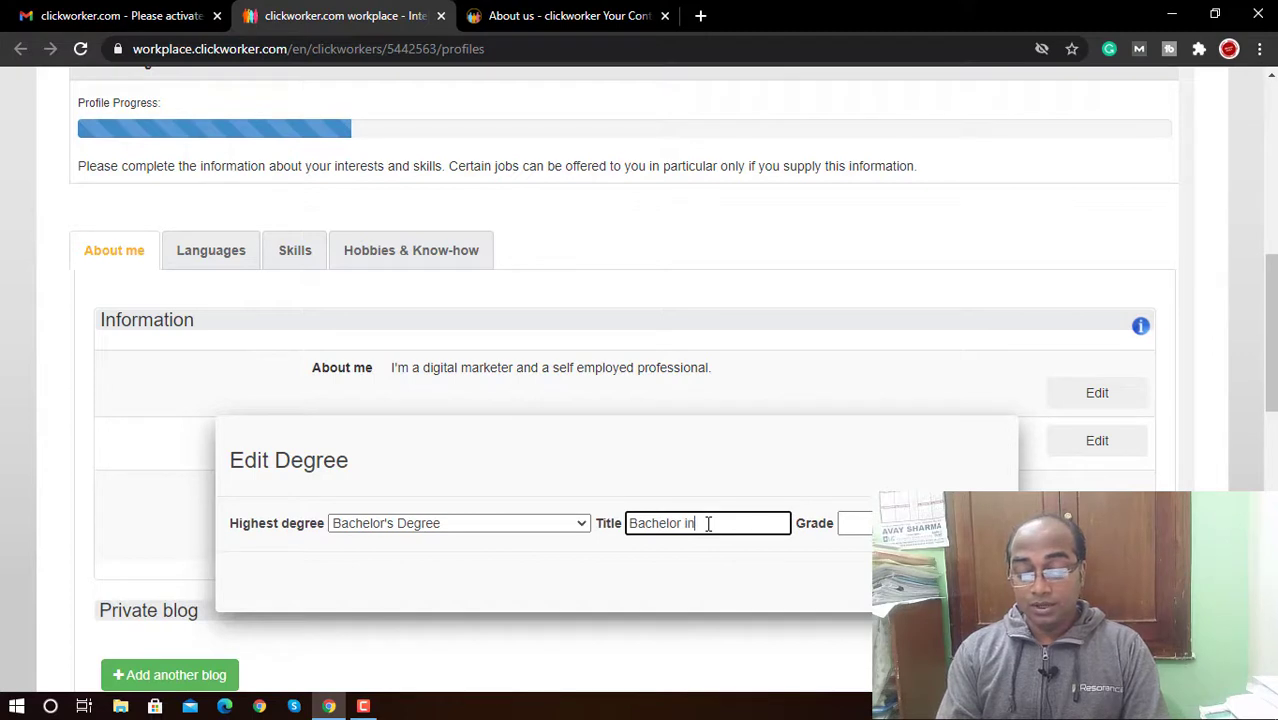
{"action": "type", "text": " Commerce"}
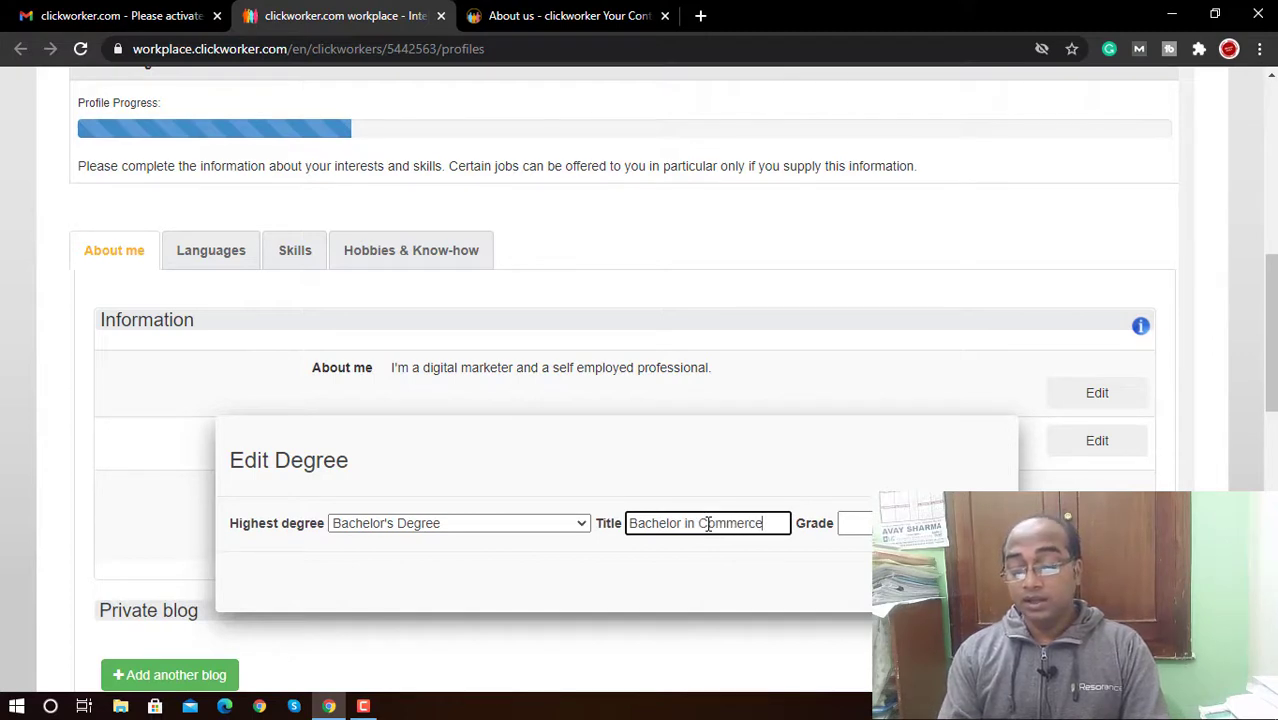
{"action": "key", "text": "Tab"}
{"action": "type", "text": "A"}
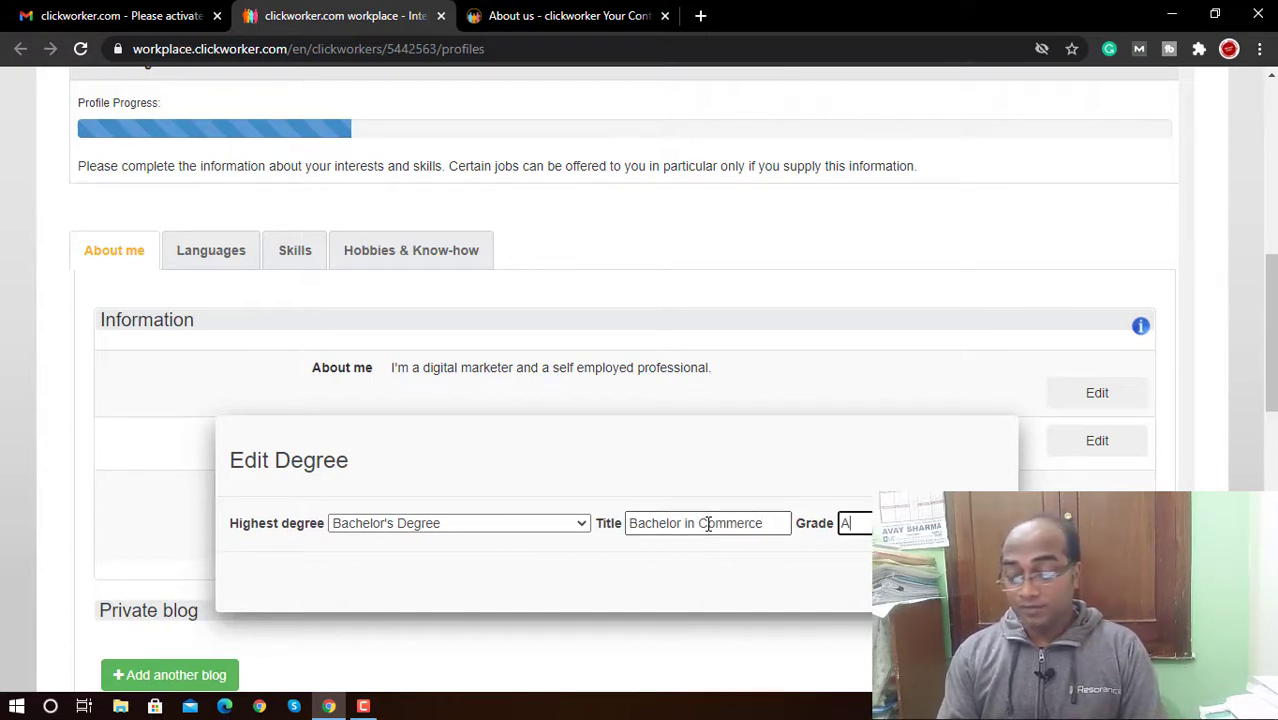
{"action": "key", "text": "Return"}
{"action": "scroll", "coordinate": [813, 596], "scroll_direction": "down", "scroll_amount": 3}
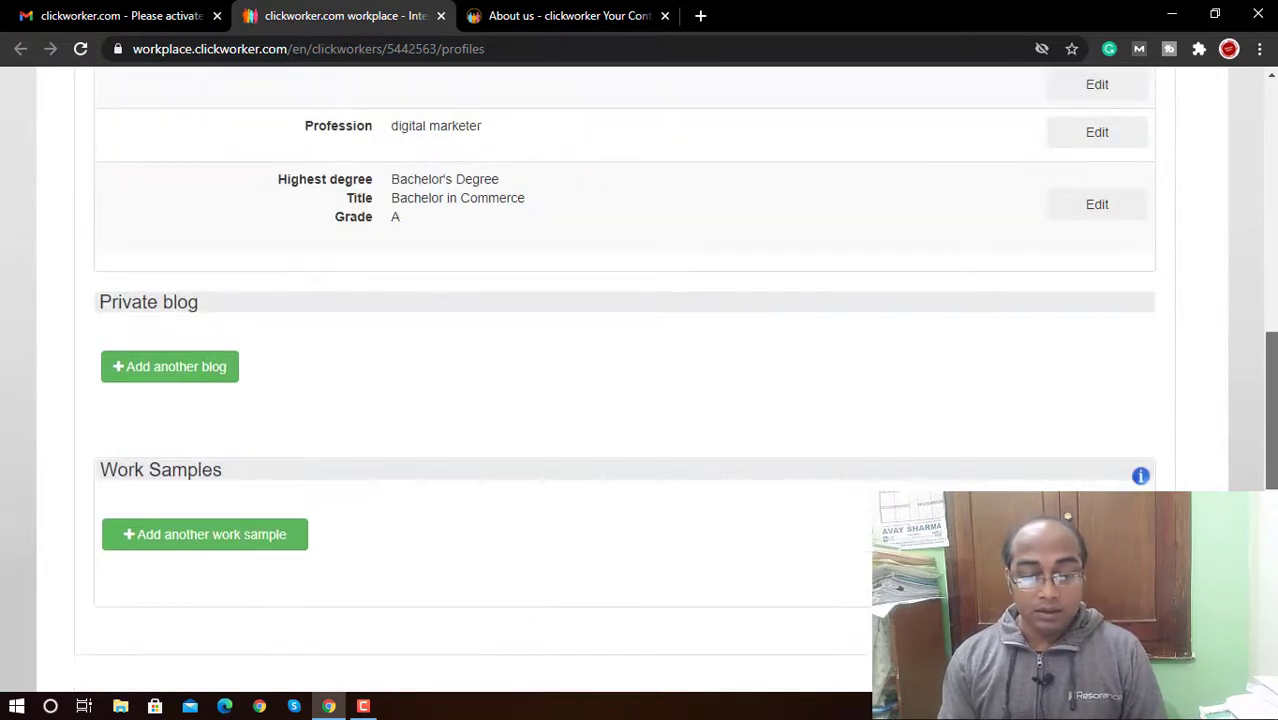
Step: Add a private blog, entering its URL and choosing a theme from the list
{"action": "left_click", "coordinate": [213, 368]}
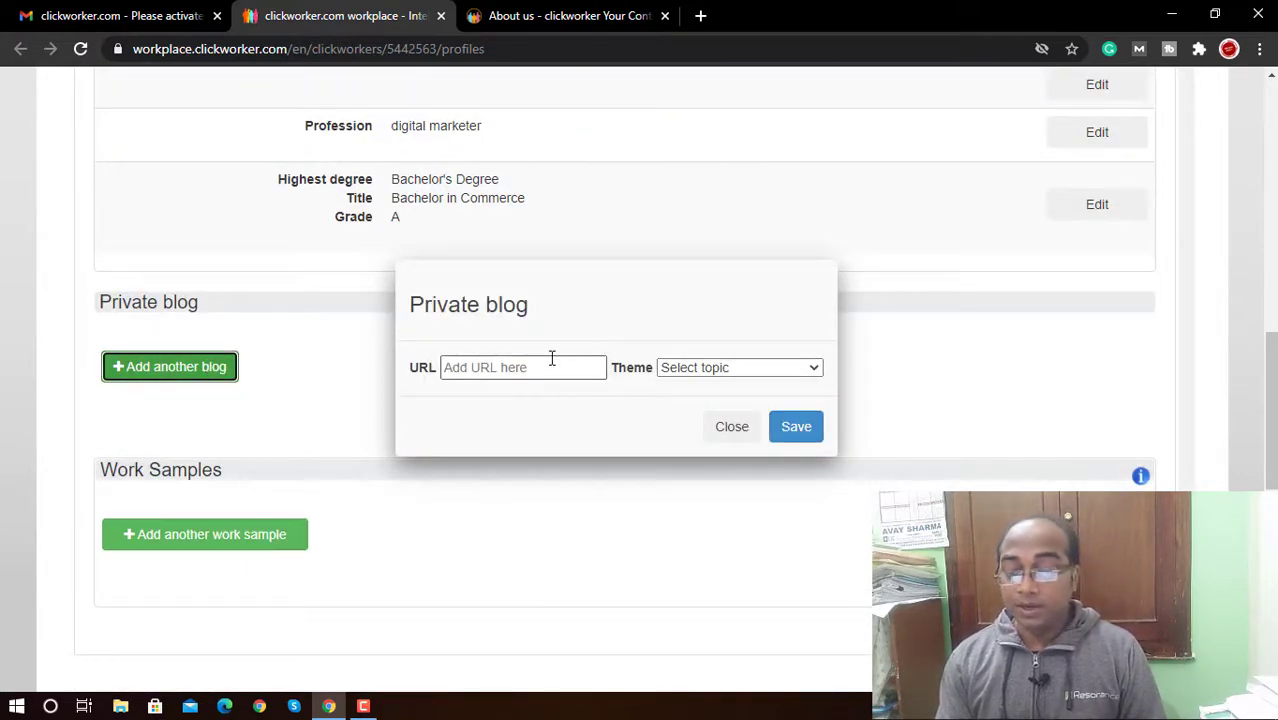
{"action": "left_click", "coordinate": [551, 360]}
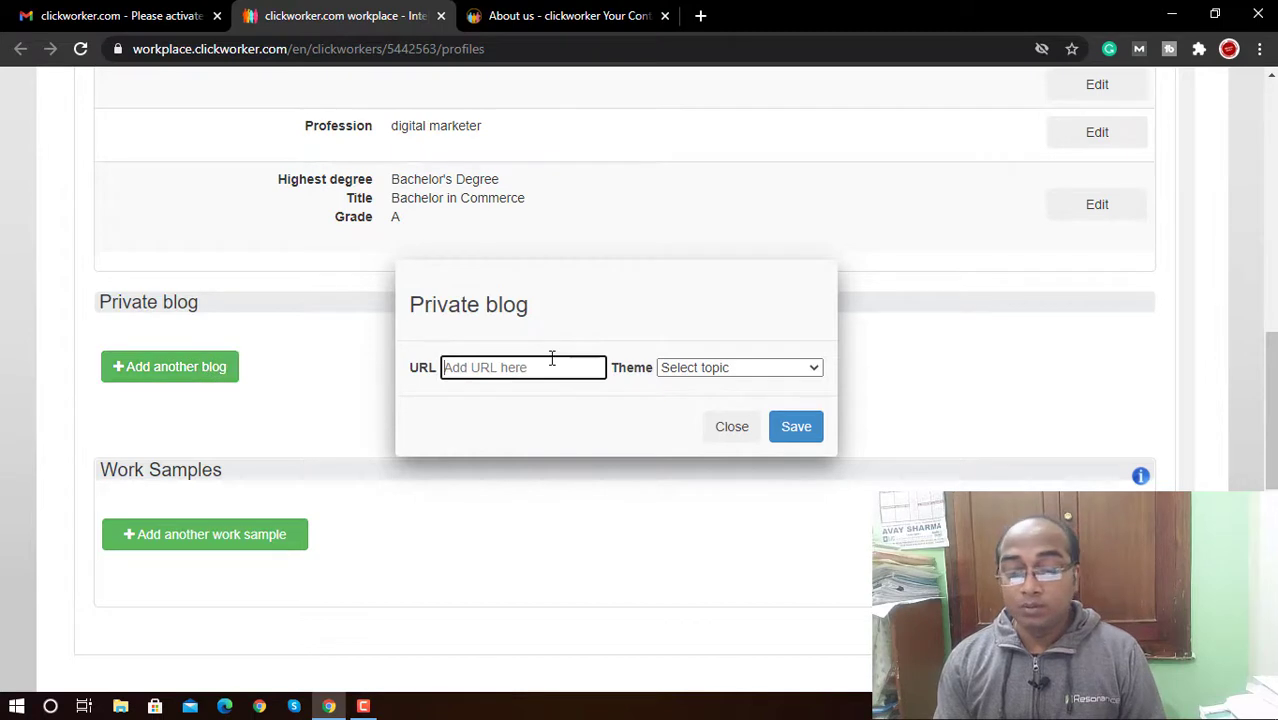
{"action": "left_click", "coordinate": [700, 367]}
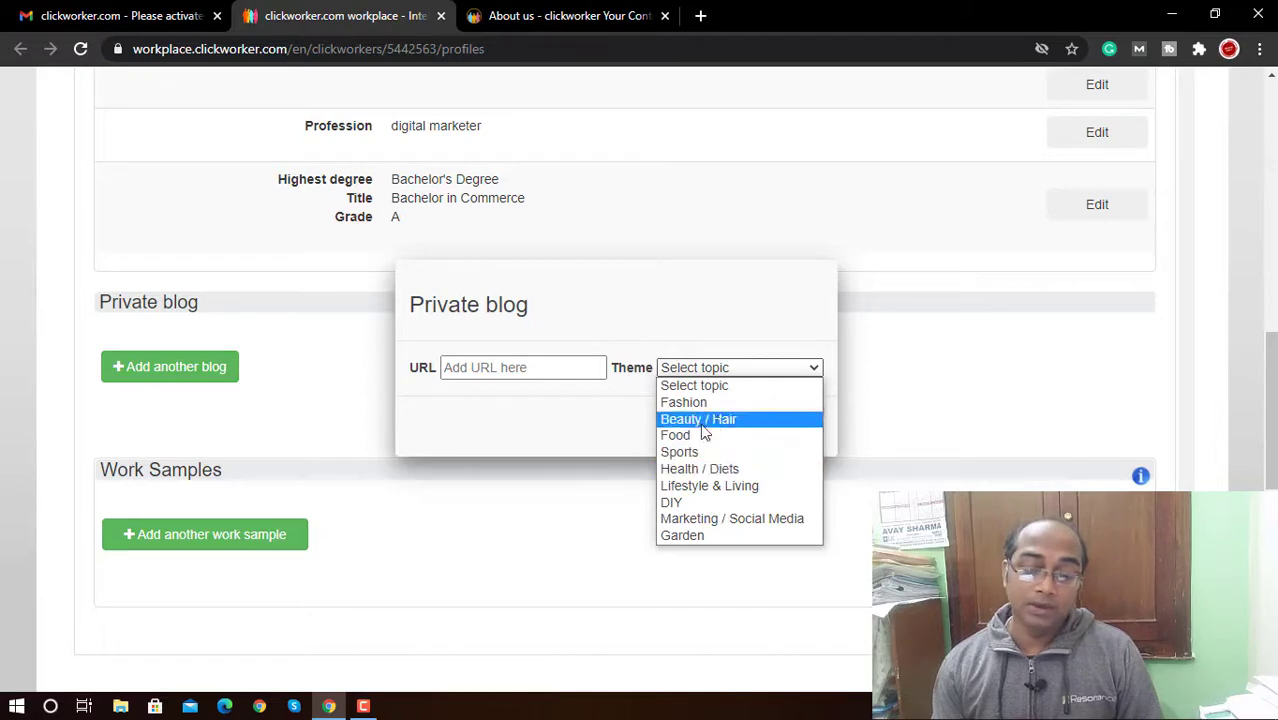
{"action": "left_click", "coordinate": [573, 414]}
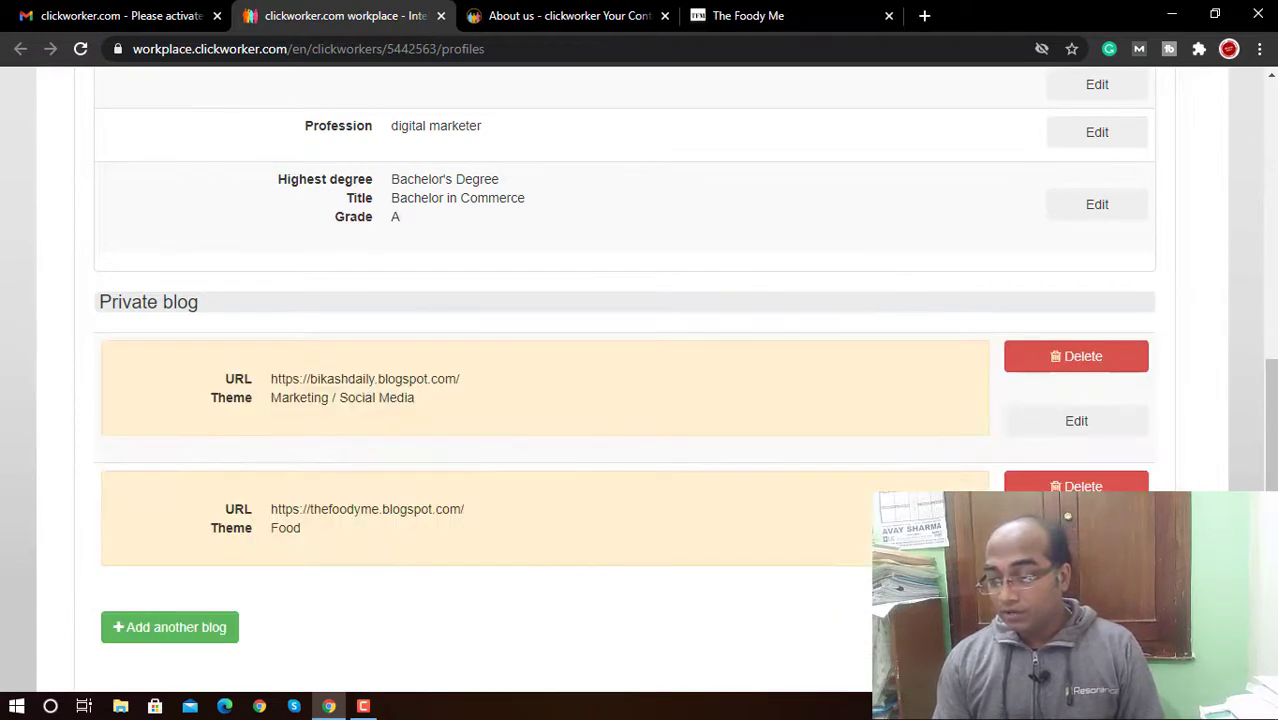
{"action": "scroll", "coordinate": [1270, 420], "scroll_direction": "down", "scroll_amount": 5}
{"action": "scroll", "coordinate": [1270, 420], "scroll_direction": "up", "scroll_amount": 1}
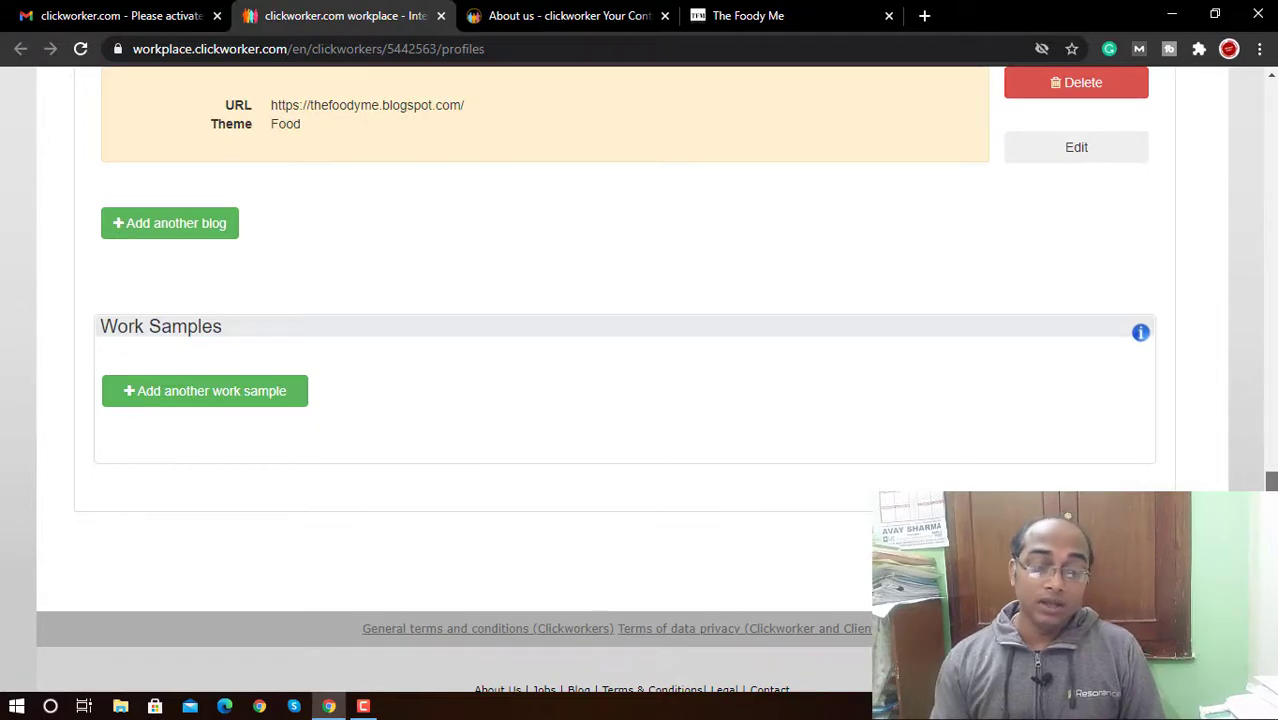
{"action": "scroll", "coordinate": [685, 377], "scroll_direction": "down", "scroll_amount": 1}
{"action": "scroll", "coordinate": [685, 377], "scroll_direction": "up", "scroll_amount": 3}
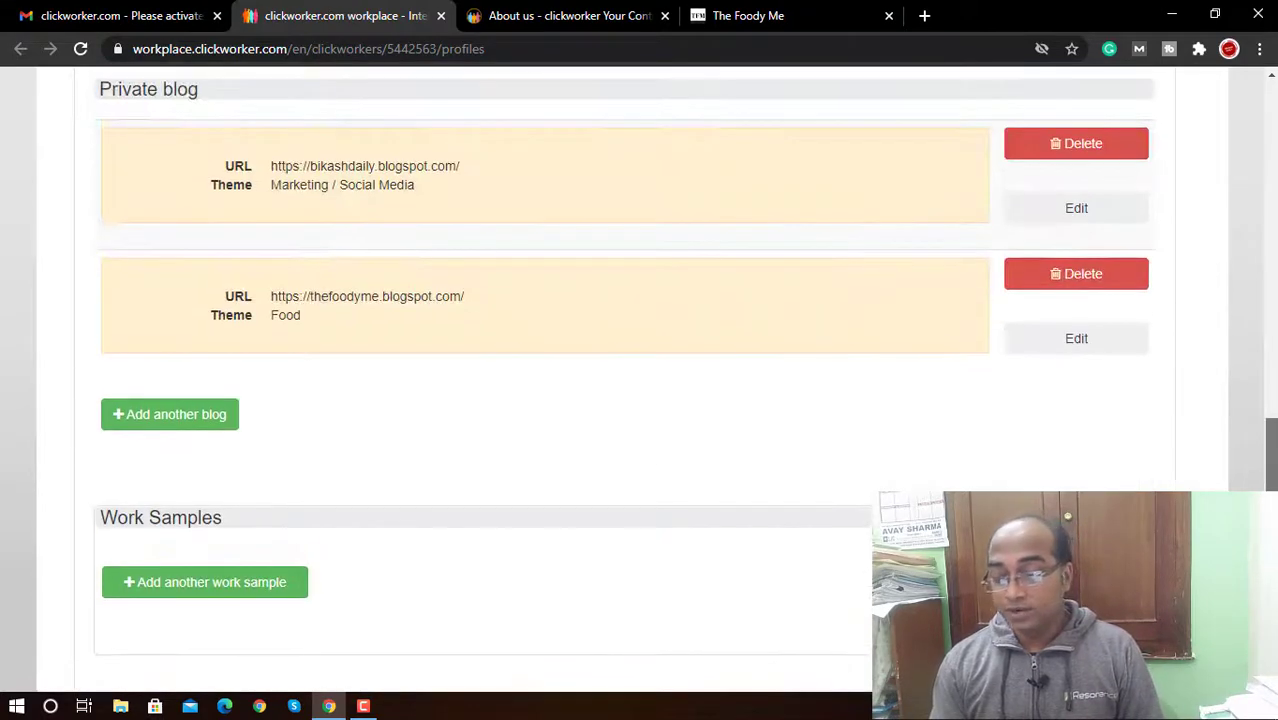
{"action": "scroll", "coordinate": [685, 377], "scroll_direction": "up", "scroll_amount": 6}
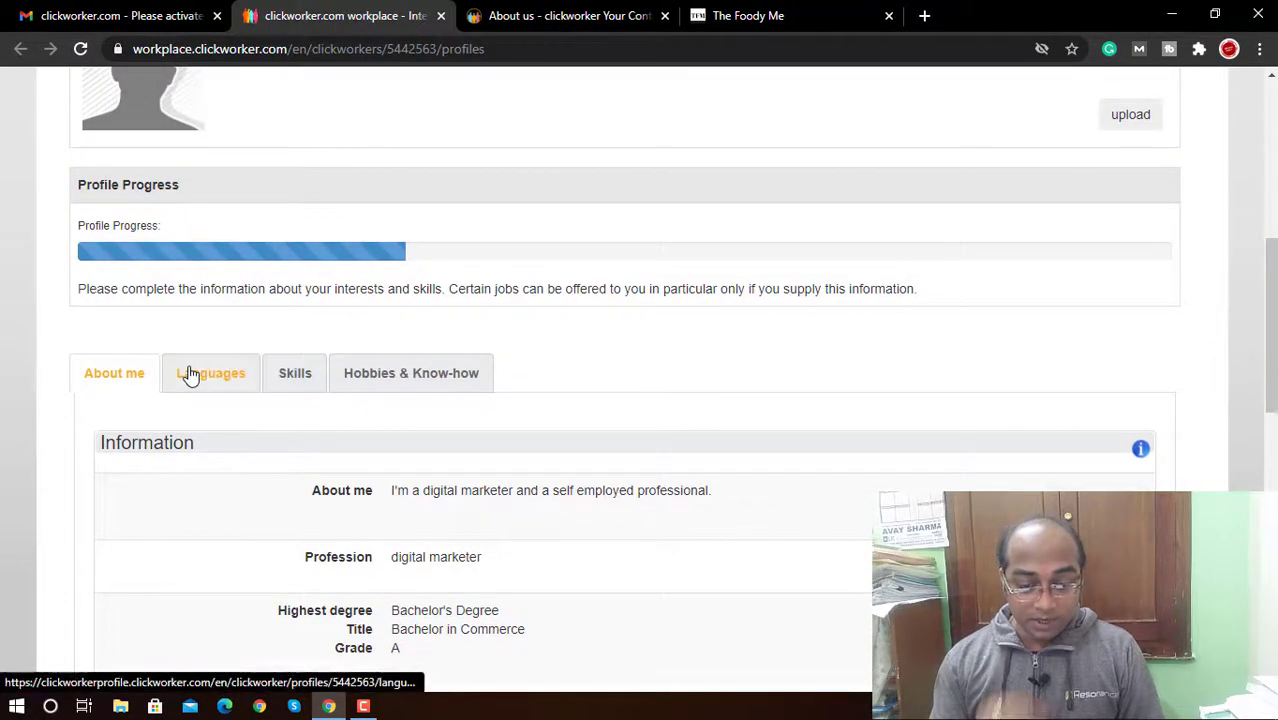
Step: Add English UK at the Reading & Writing (Foreign Language) skill level in Languages
{"action": "left_click", "coordinate": [191, 374]}
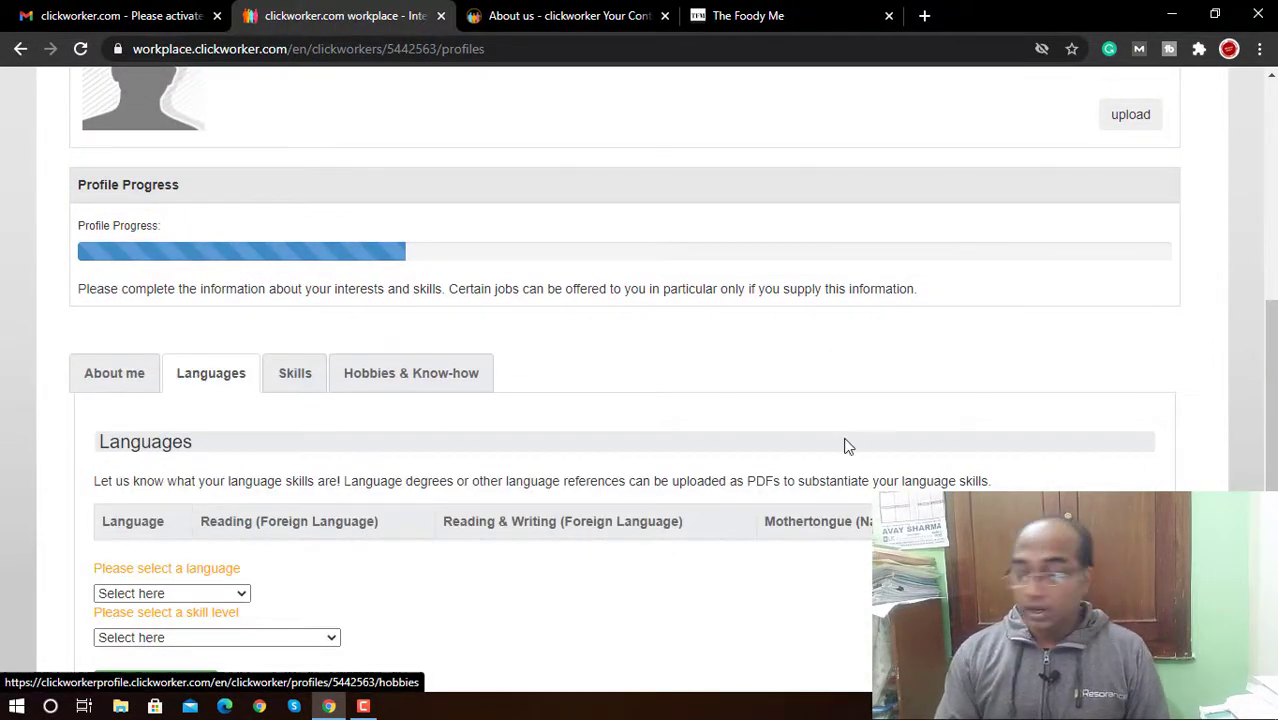
{"action": "scroll", "coordinate": [1270, 333], "scroll_direction": "down", "scroll_amount": 2}
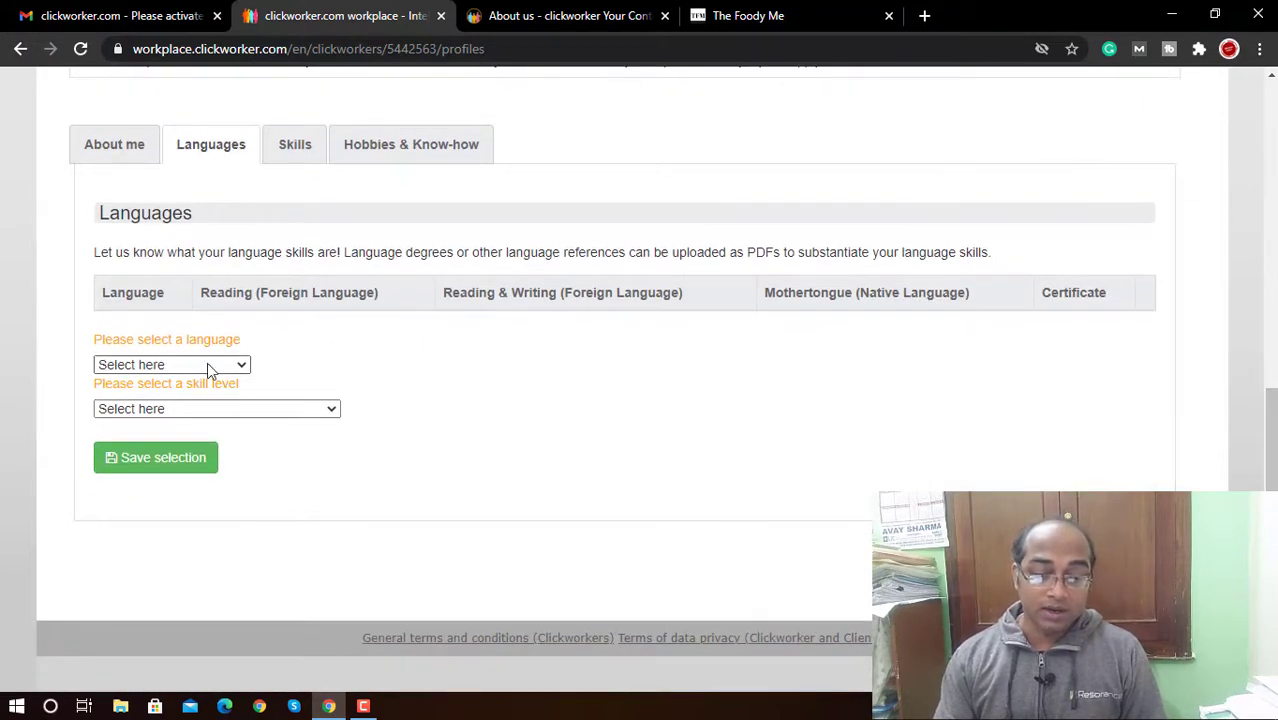
{"action": "left_click", "coordinate": [207, 362]}
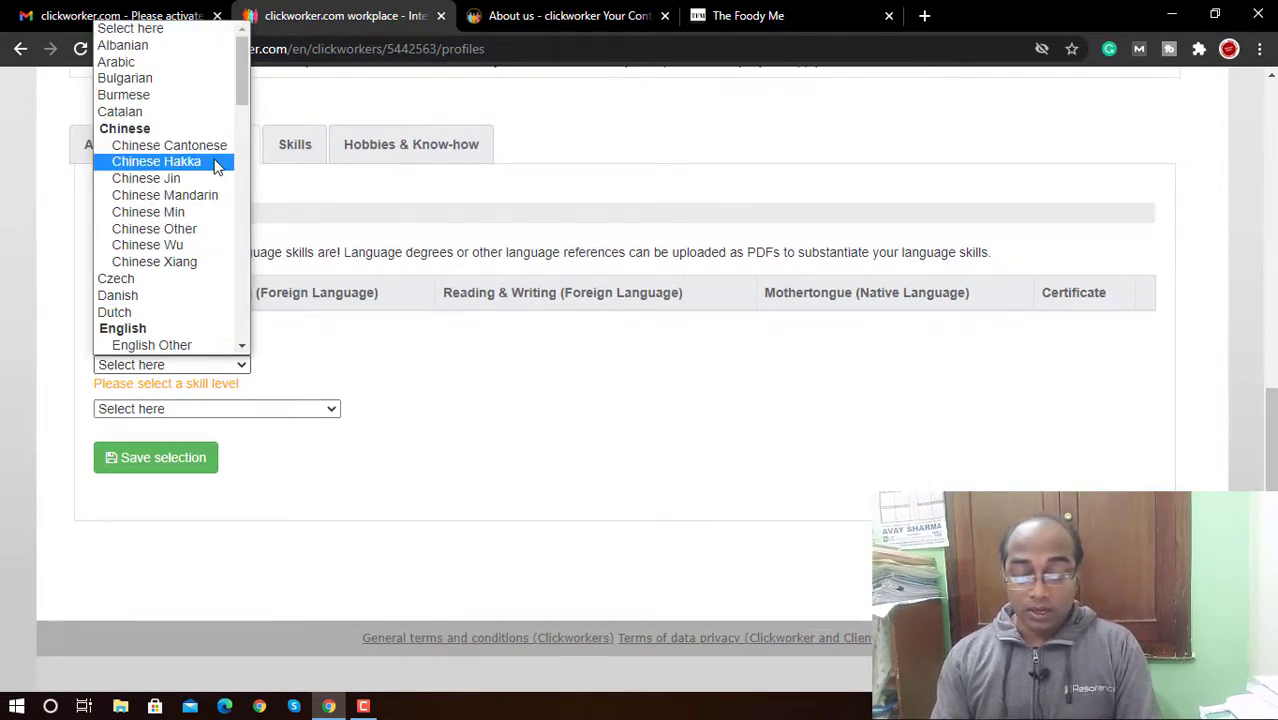
{"action": "key", "text": "e"}
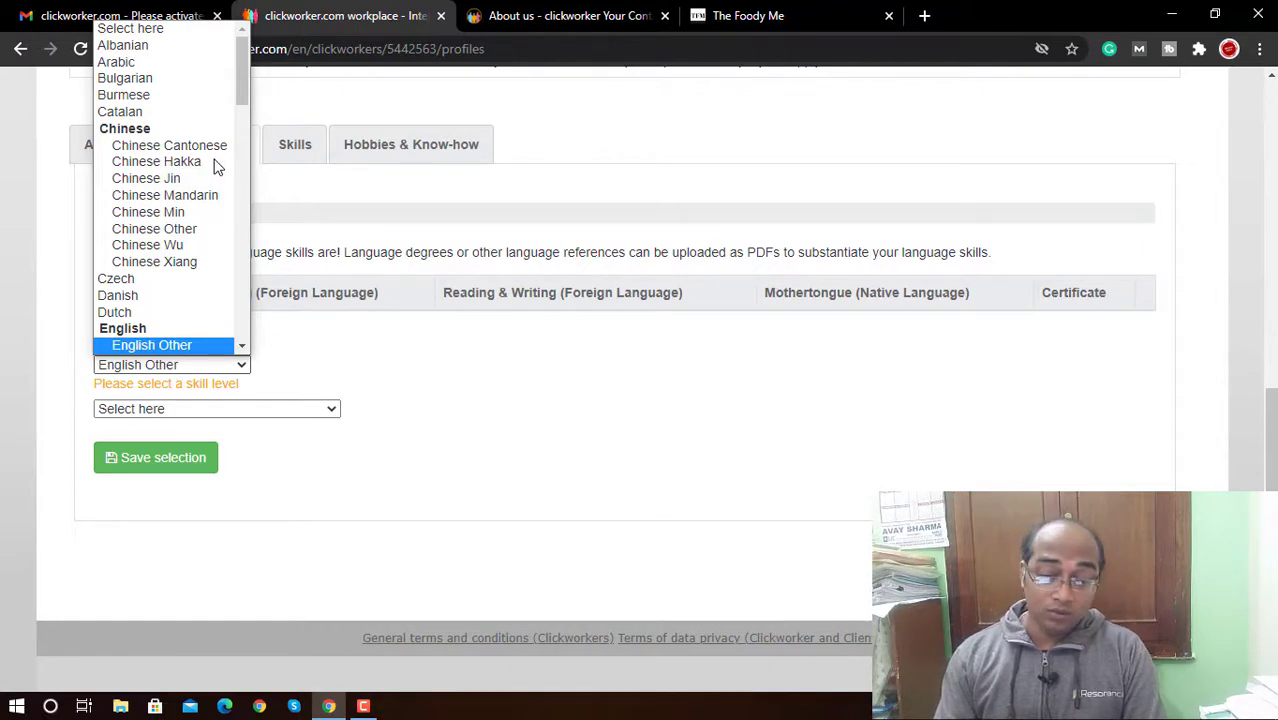
{"action": "key", "text": "Down"}
{"action": "key", "text": "Down"}
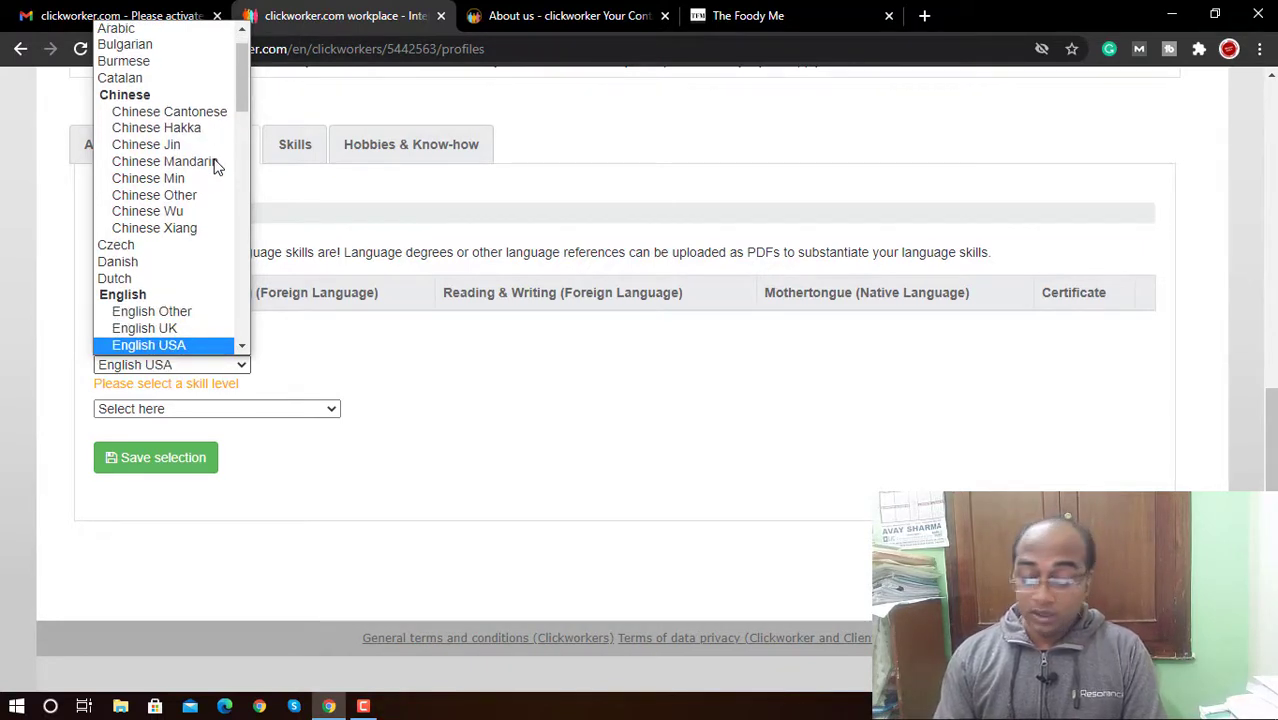
{"action": "key", "text": "Up"}
{"action": "key", "text": "Return"}
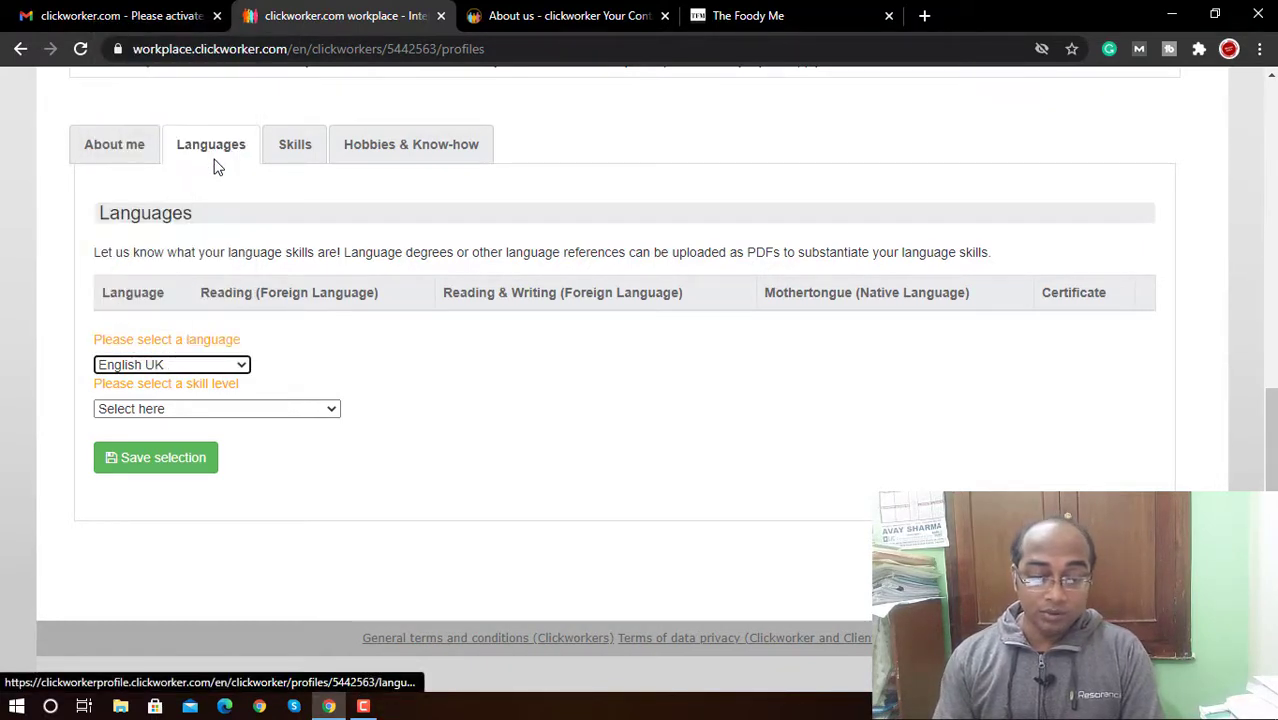
{"action": "left_click", "coordinate": [196, 409]}
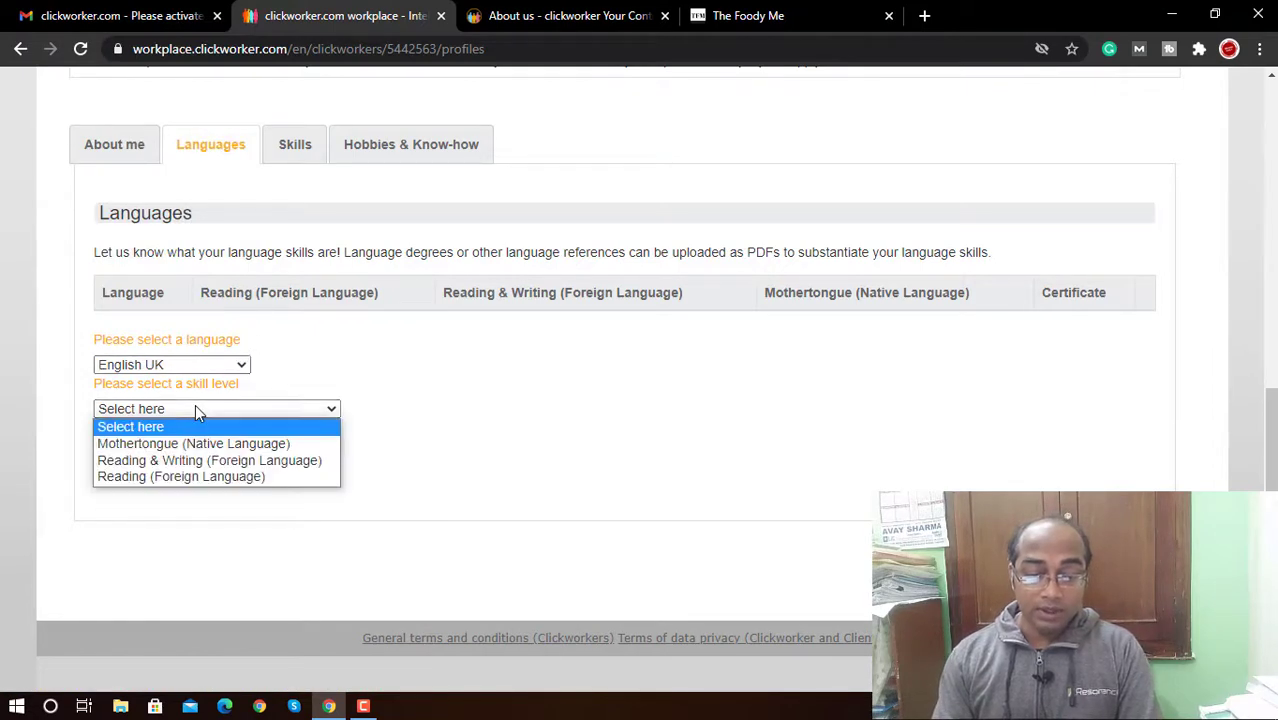
{"action": "left_click", "coordinate": [204, 460]}
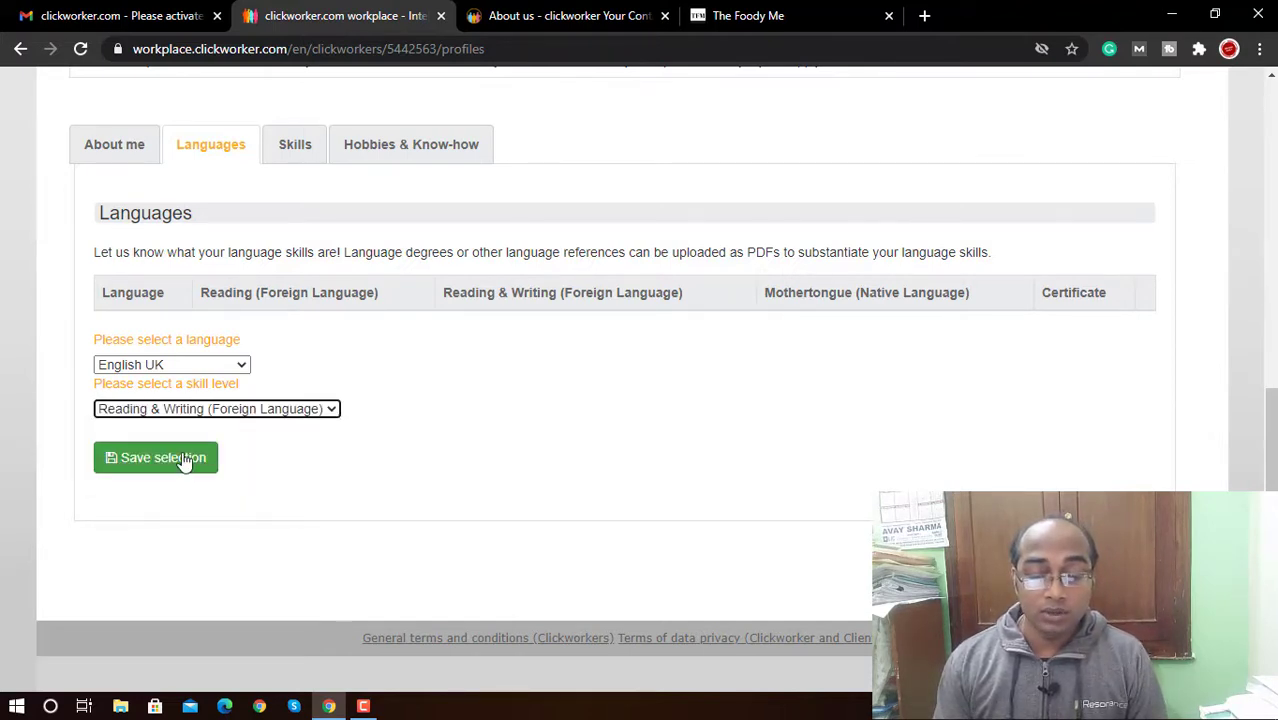
{"action": "left_click", "coordinate": [185, 461]}
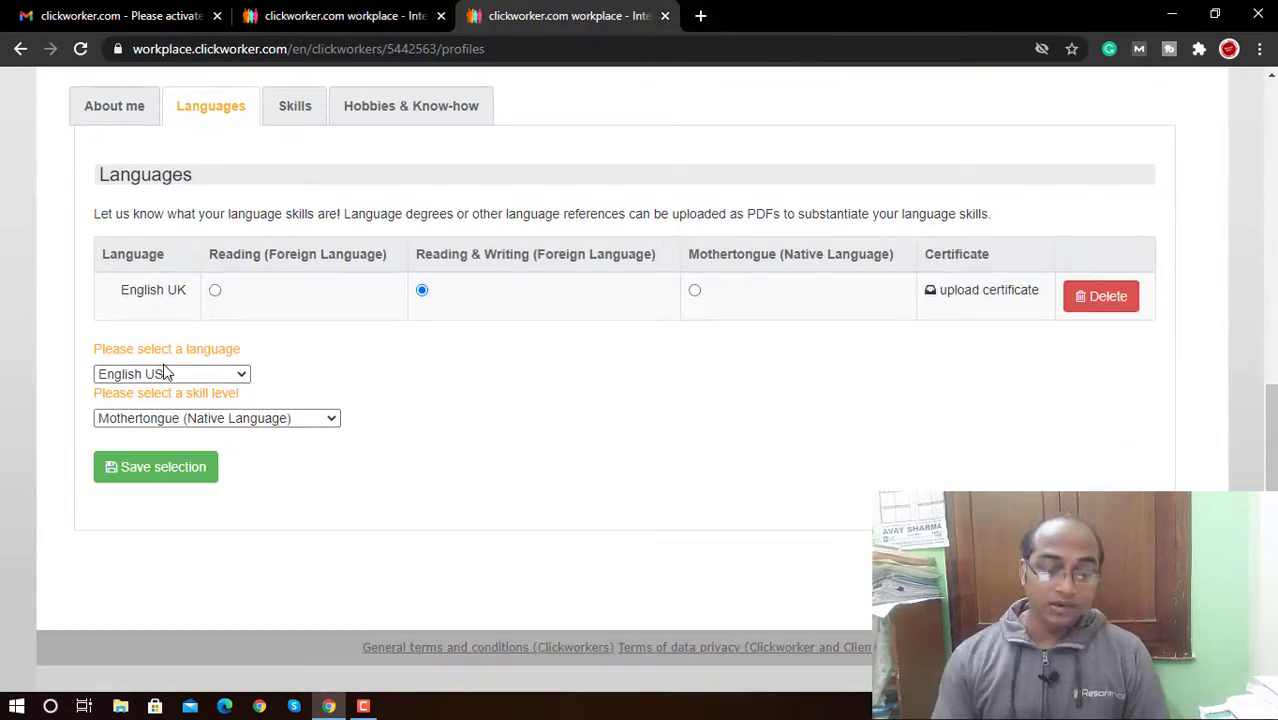
Step: Add Indian Hindi as a native language
{"action": "left_click", "coordinate": [165, 373]}
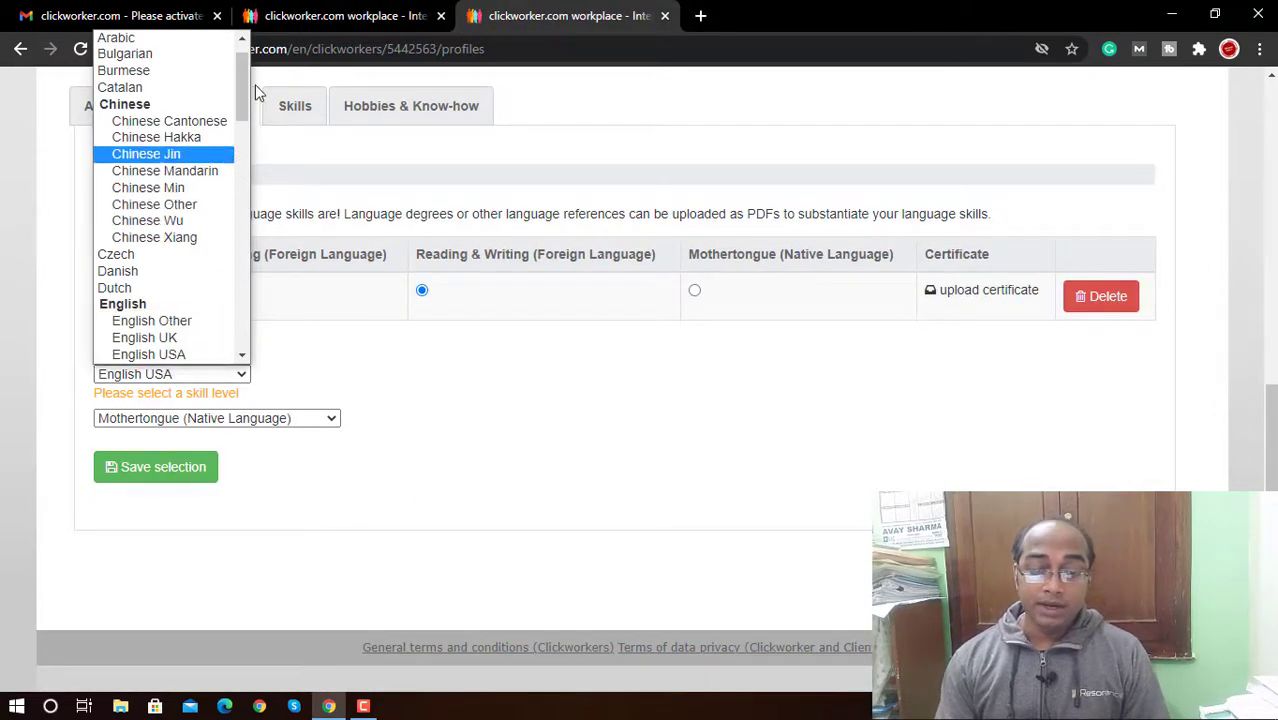
{"action": "left_click_drag", "start_coordinate": [242, 86], "coordinate": [236, 184]}
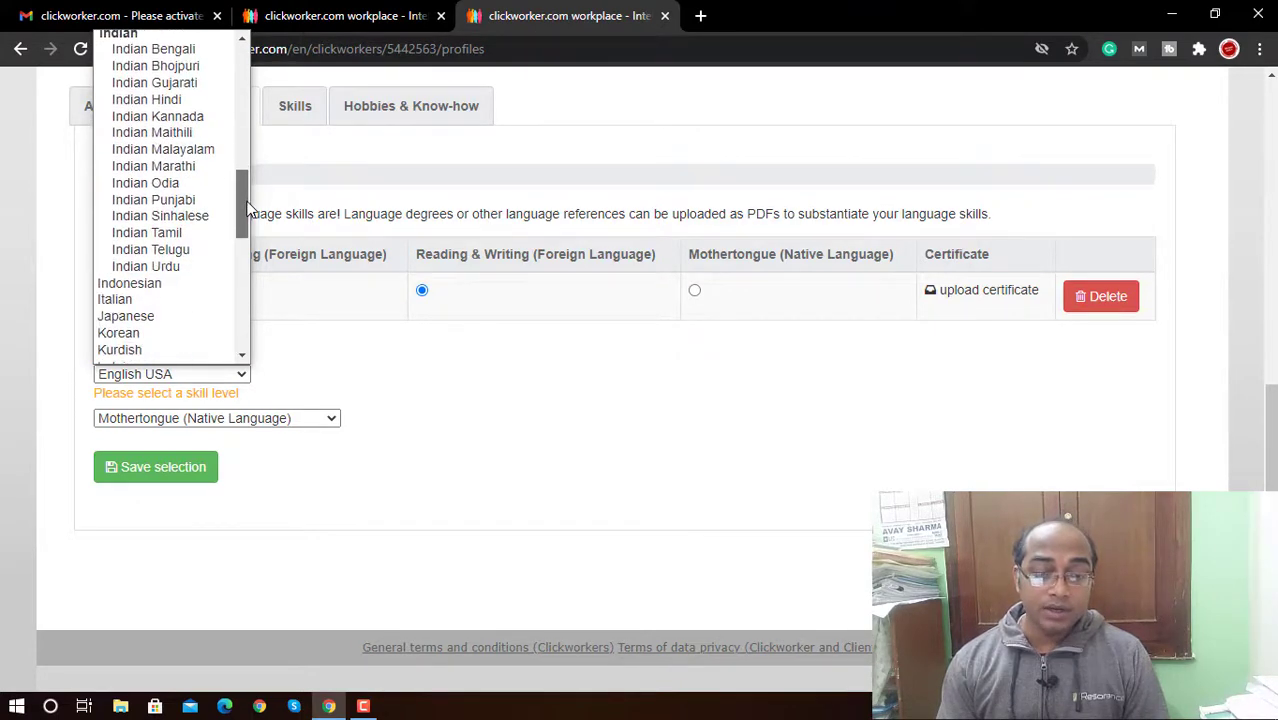
{"action": "left_click", "coordinate": [192, 102]}
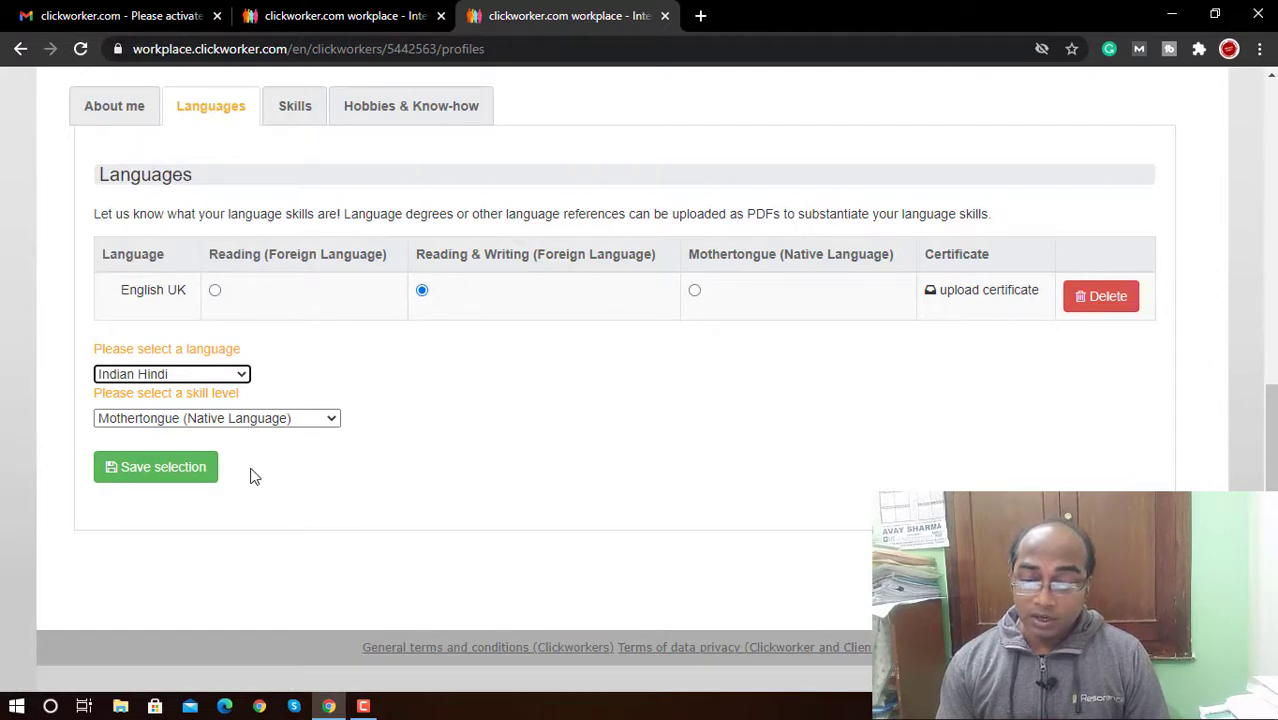
{"action": "left_click", "coordinate": [195, 470]}
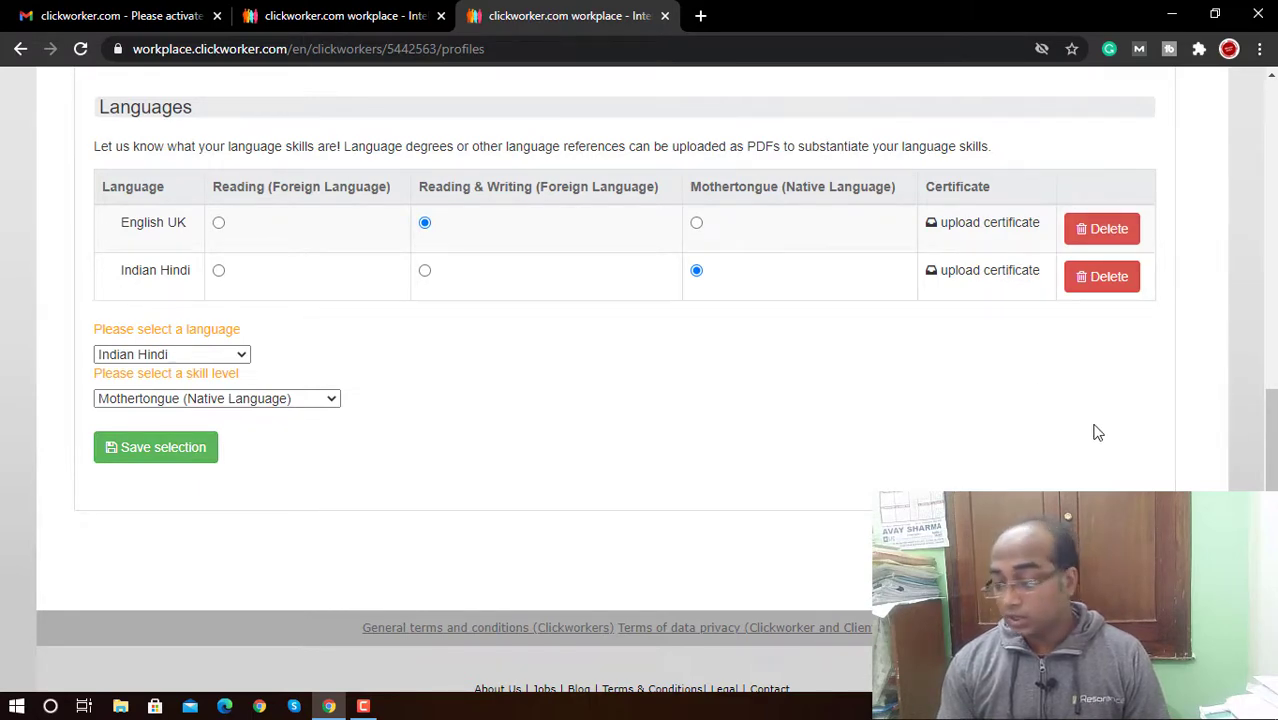
{"action": "left_click_drag", "start_coordinate": [1274, 472], "coordinate": [1274, 323]}
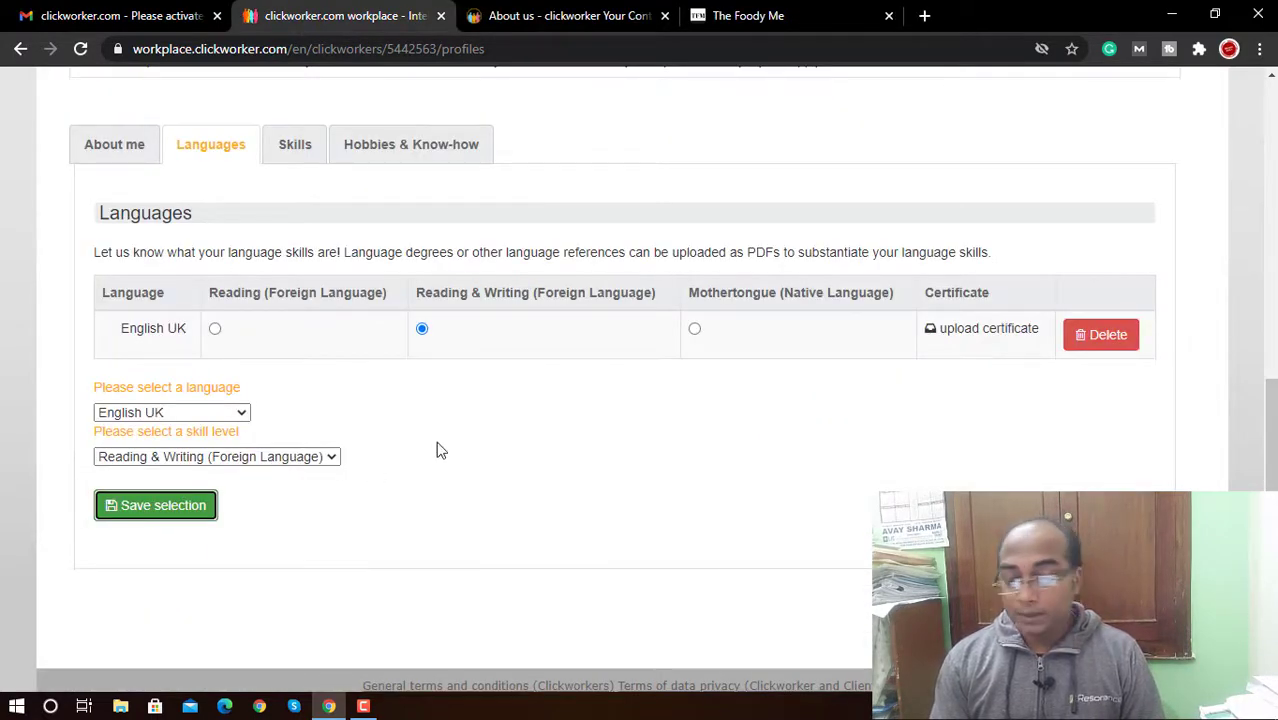
{"action": "left_click", "coordinate": [437, 449]}
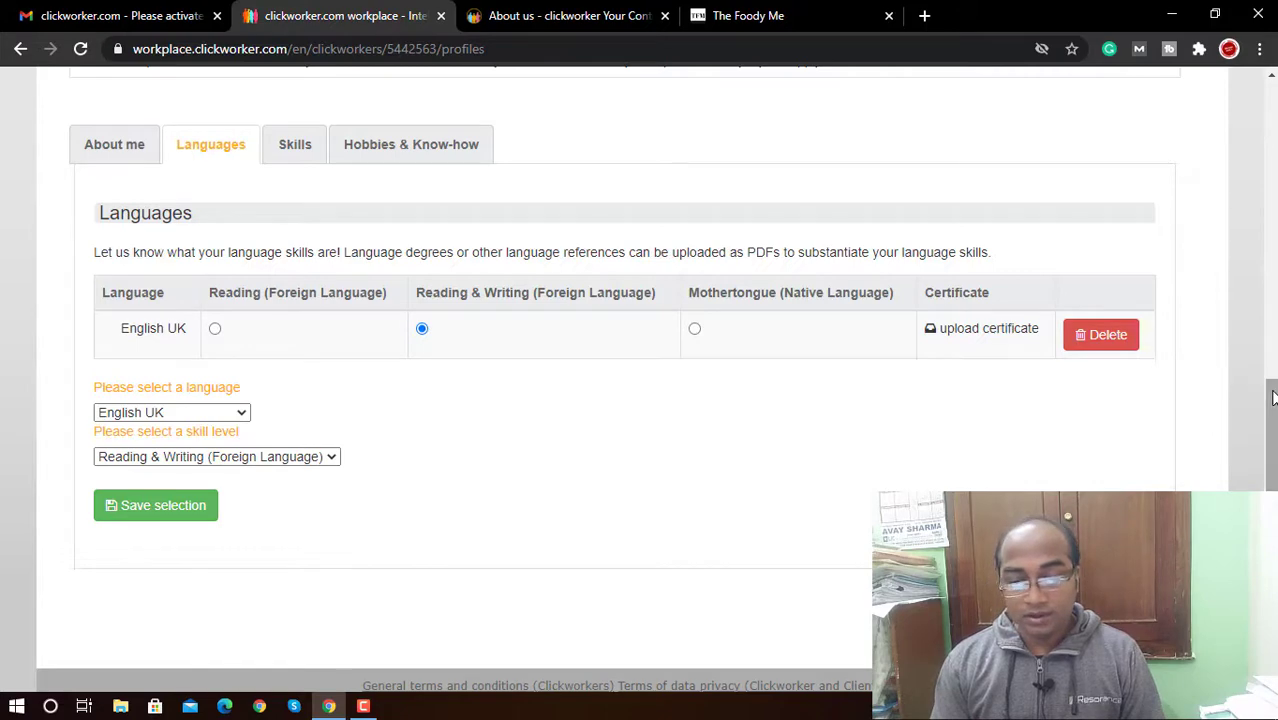
{"action": "left_click_drag", "start_coordinate": [1271, 430], "coordinate": [1272, 398]}
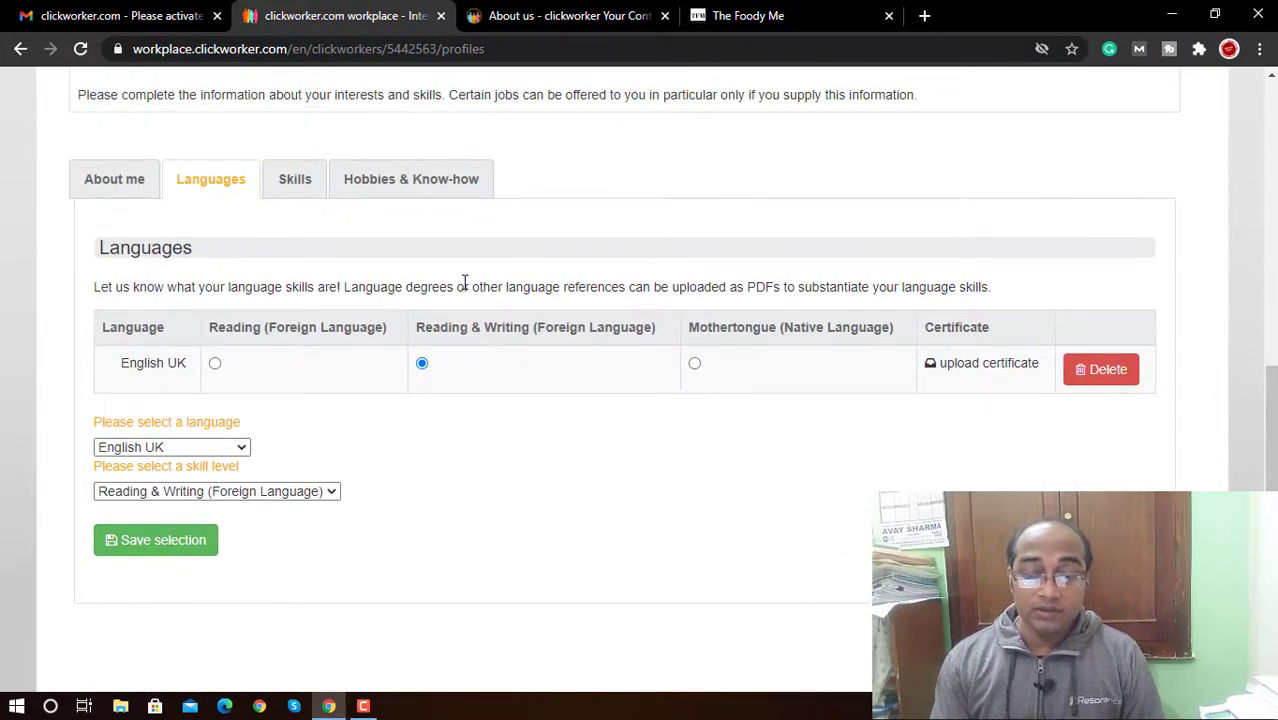
Step: In Skills, tick SEO texts, Product descriptions, Blog articles, Erotic content and Reviews, leaving Editorial texts unticked
{"action": "left_click", "coordinate": [290, 178]}
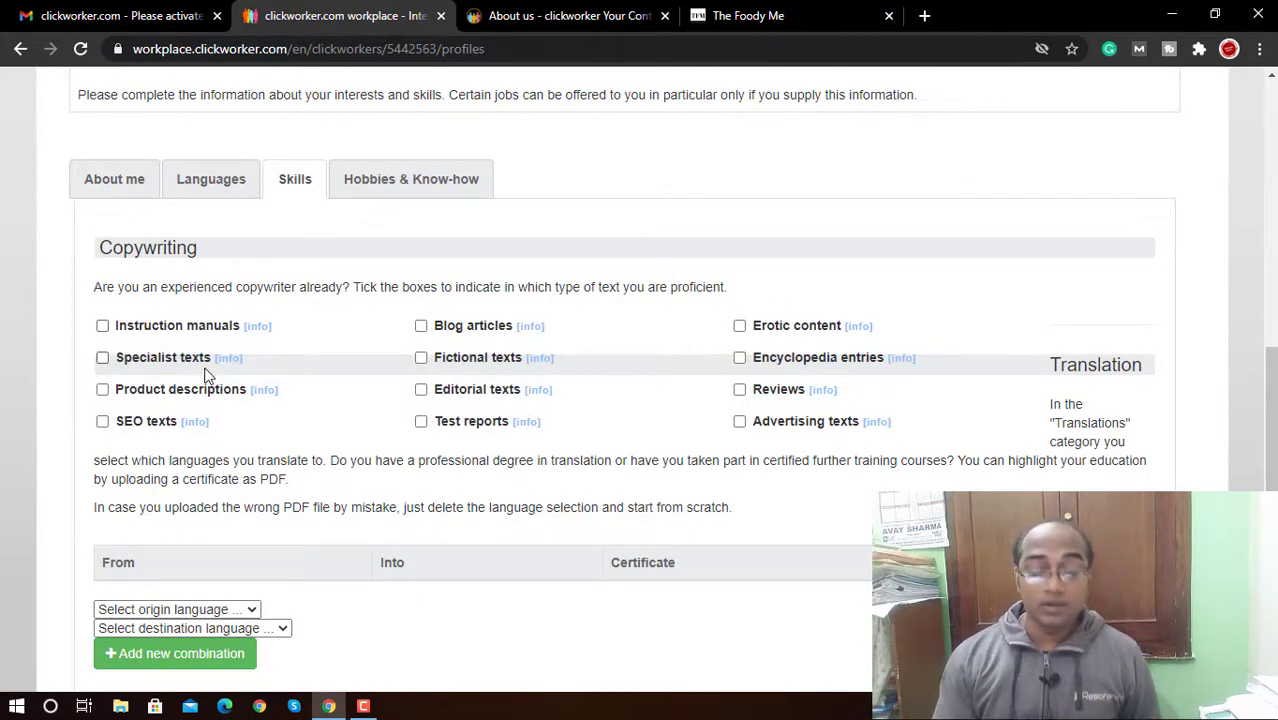
{"action": "left_click", "coordinate": [147, 422]}
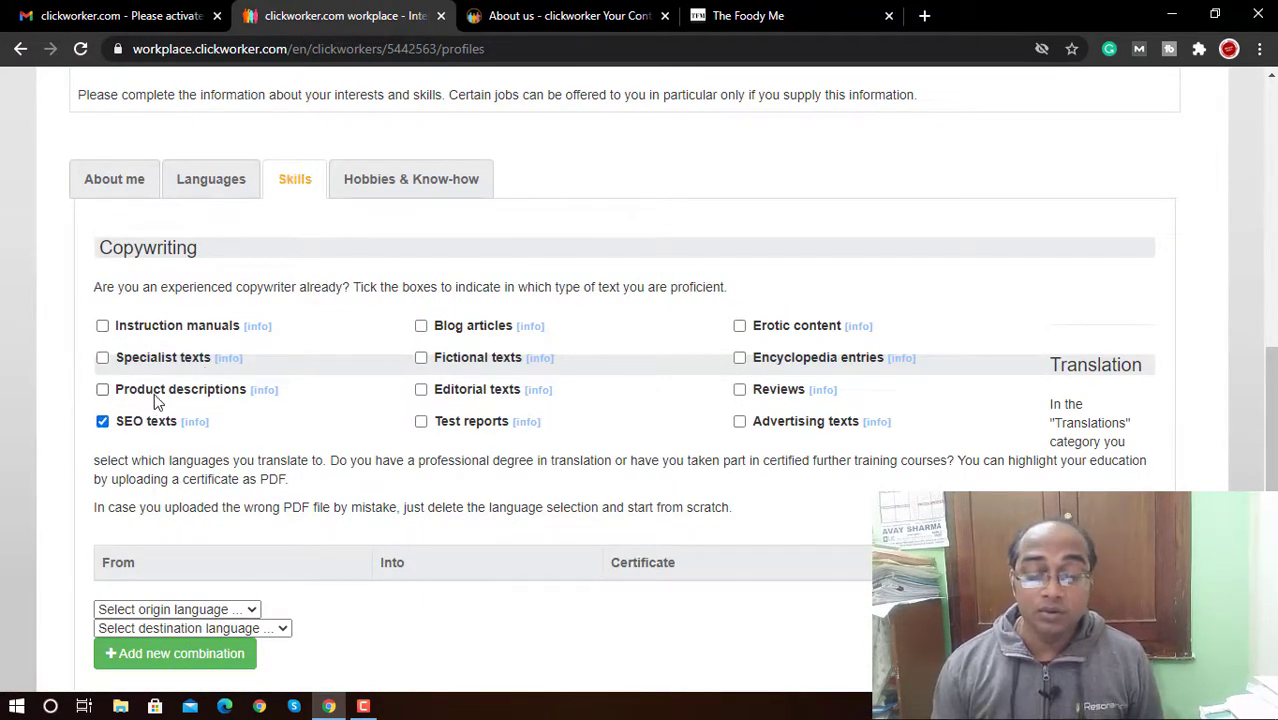
{"action": "left_click", "coordinate": [157, 395]}
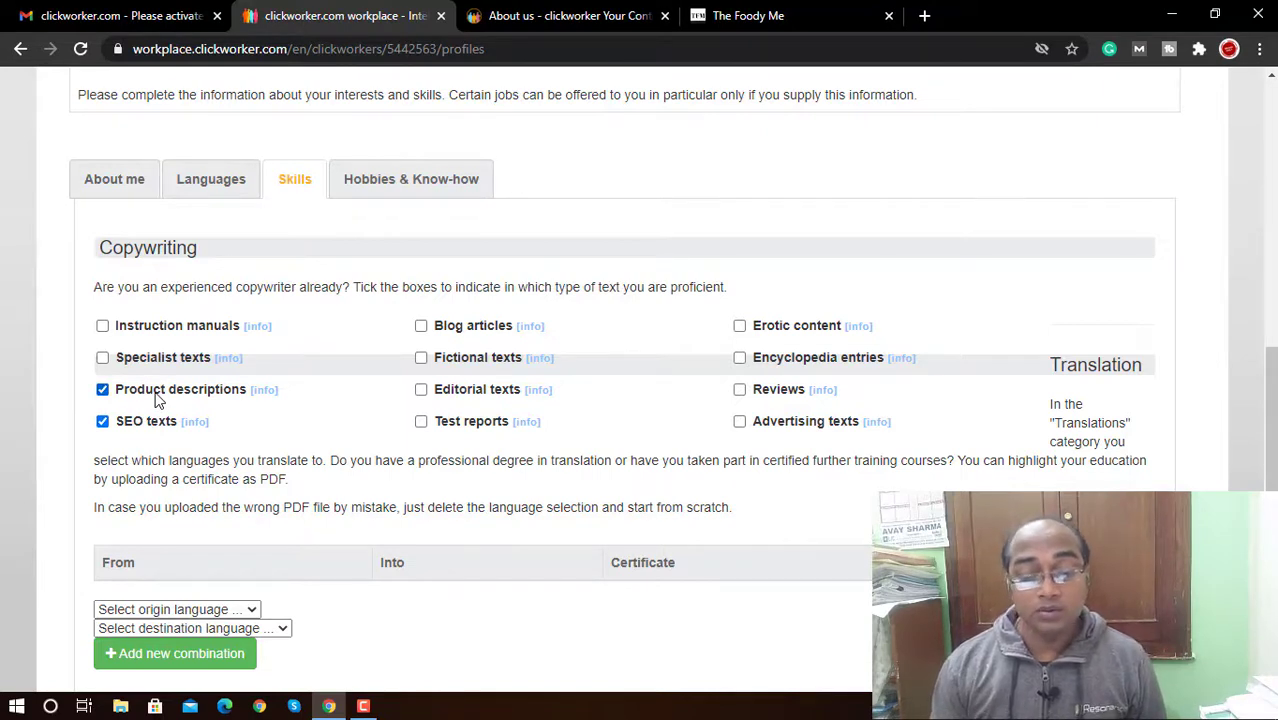
{"action": "left_click", "coordinate": [485, 330]}
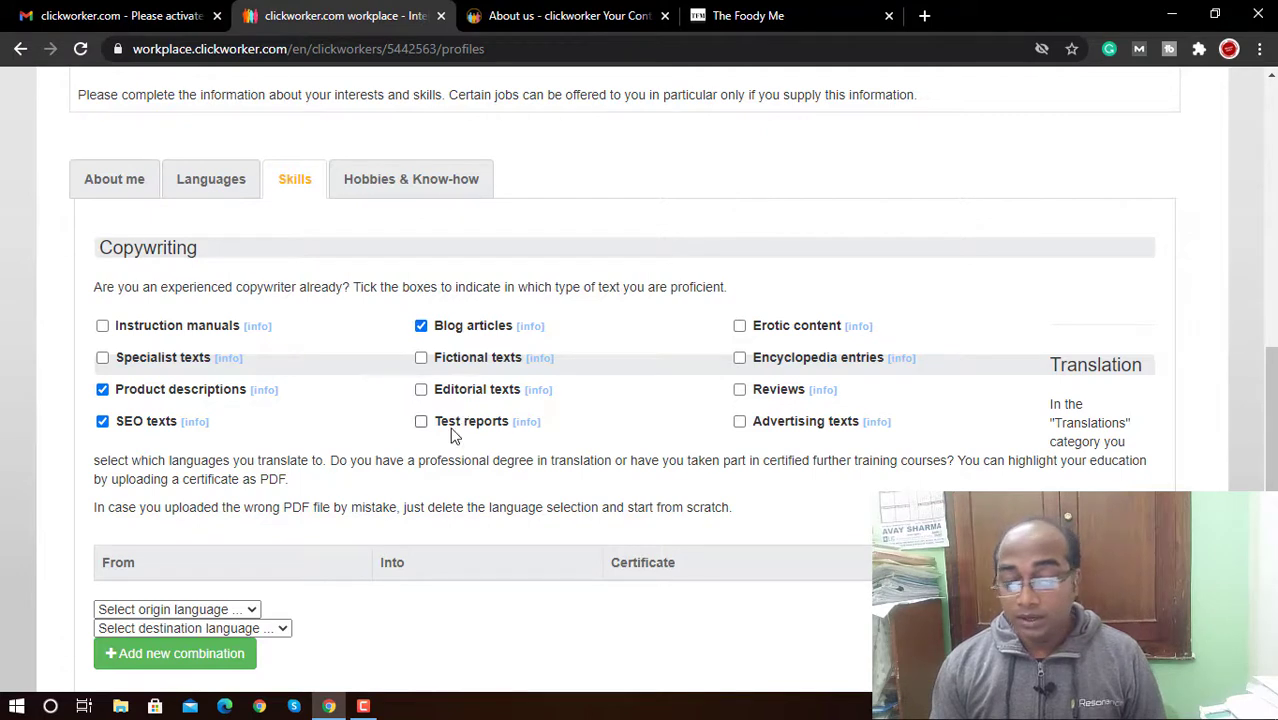
{"action": "left_click", "coordinate": [815, 330]}
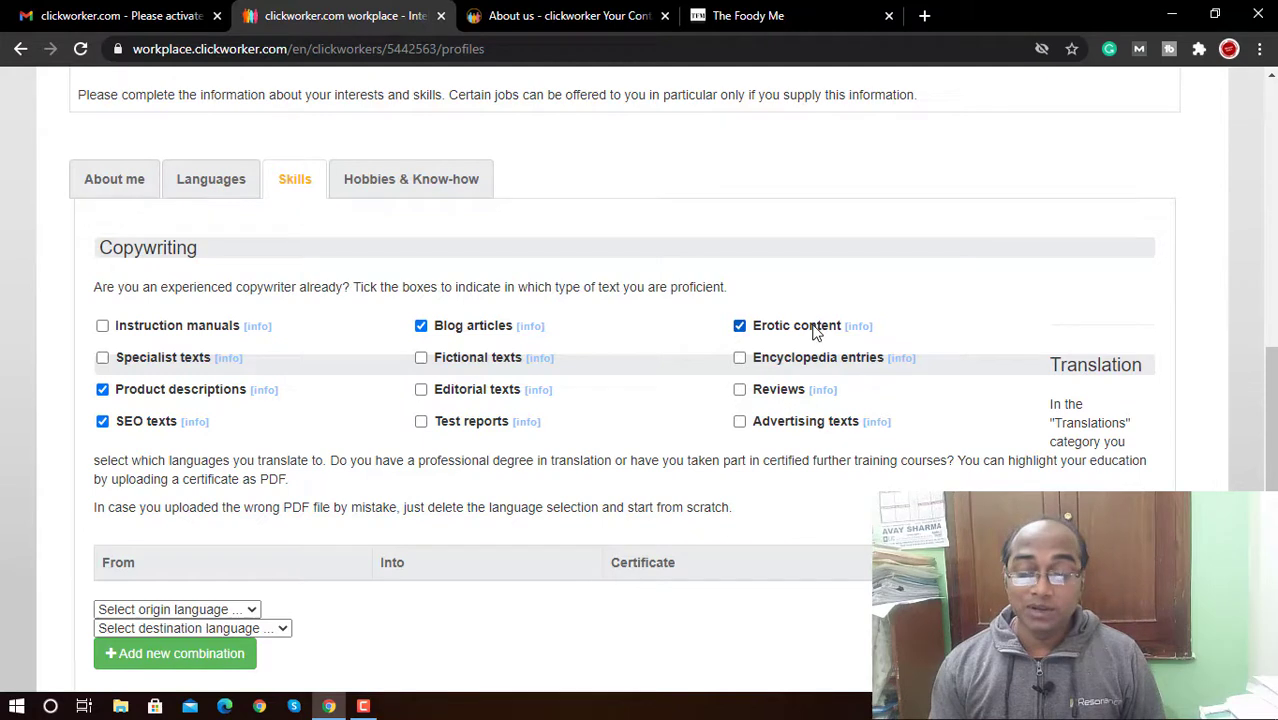
{"action": "left_click", "coordinate": [776, 394]}
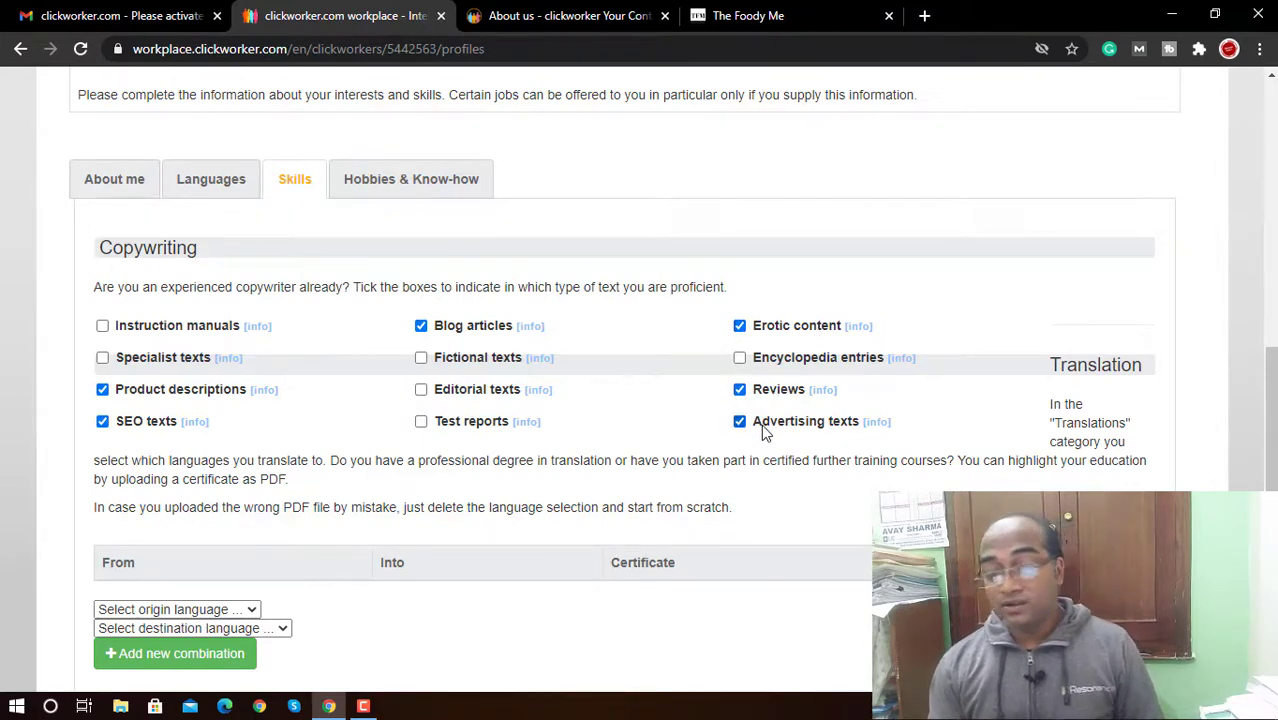
{"action": "left_click", "coordinate": [470, 398]}
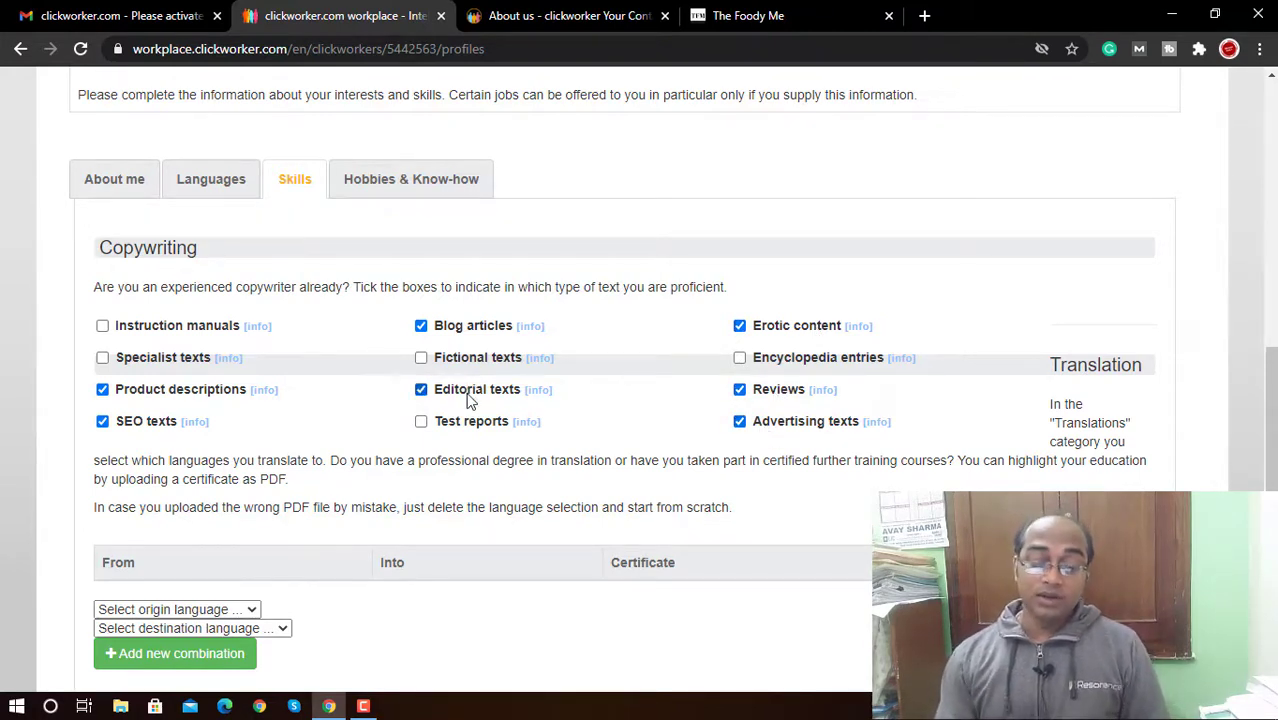
{"action": "left_click", "coordinate": [468, 398]}
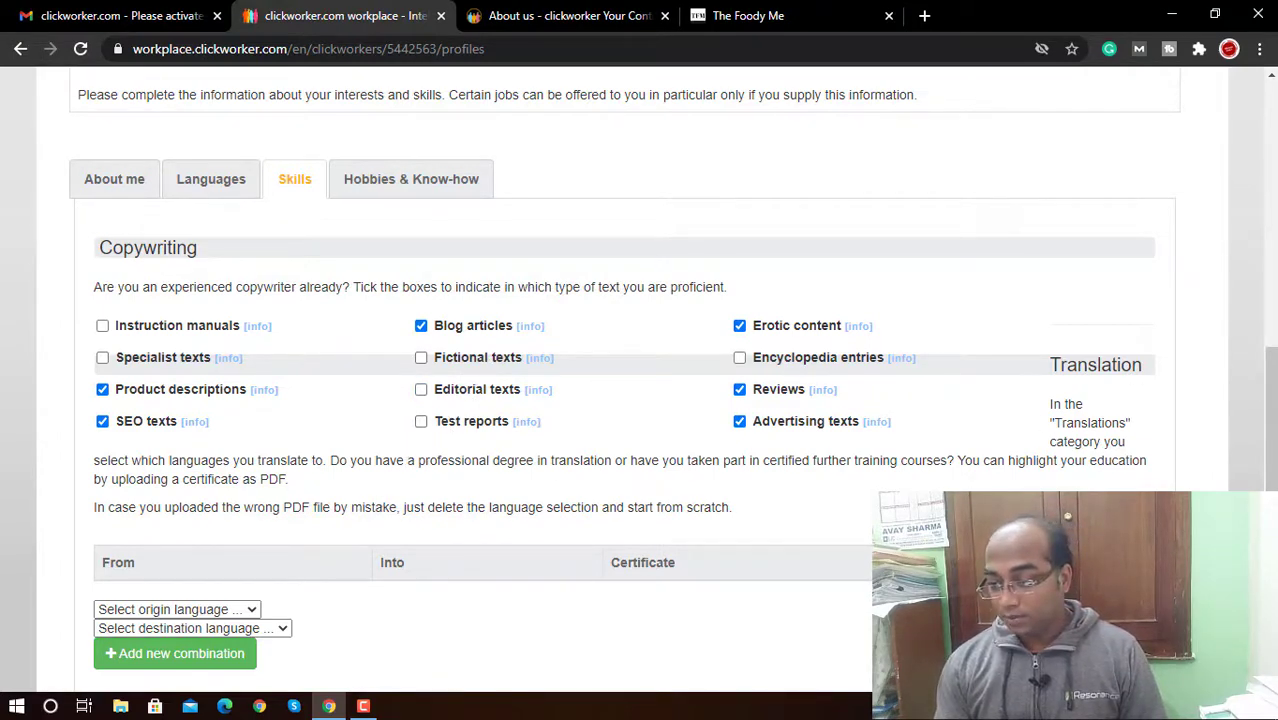
Step: Add a translation pair with English UK as source and English USA as target
{"action": "scroll", "coordinate": [1268, 420], "scroll_direction": "down", "scroll_amount": 3}
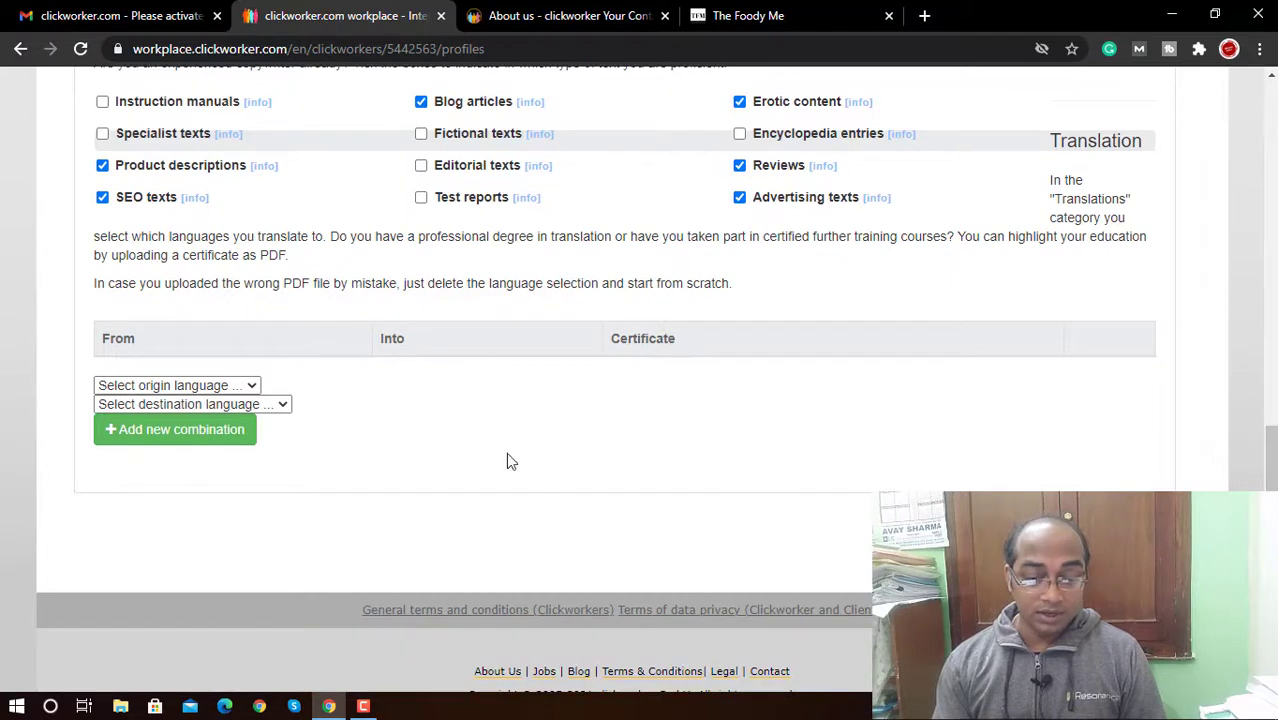
{"action": "left_click", "coordinate": [200, 385]}
{"action": "scroll", "coordinate": [230, 215], "scroll_direction": "down", "scroll_amount": 1}
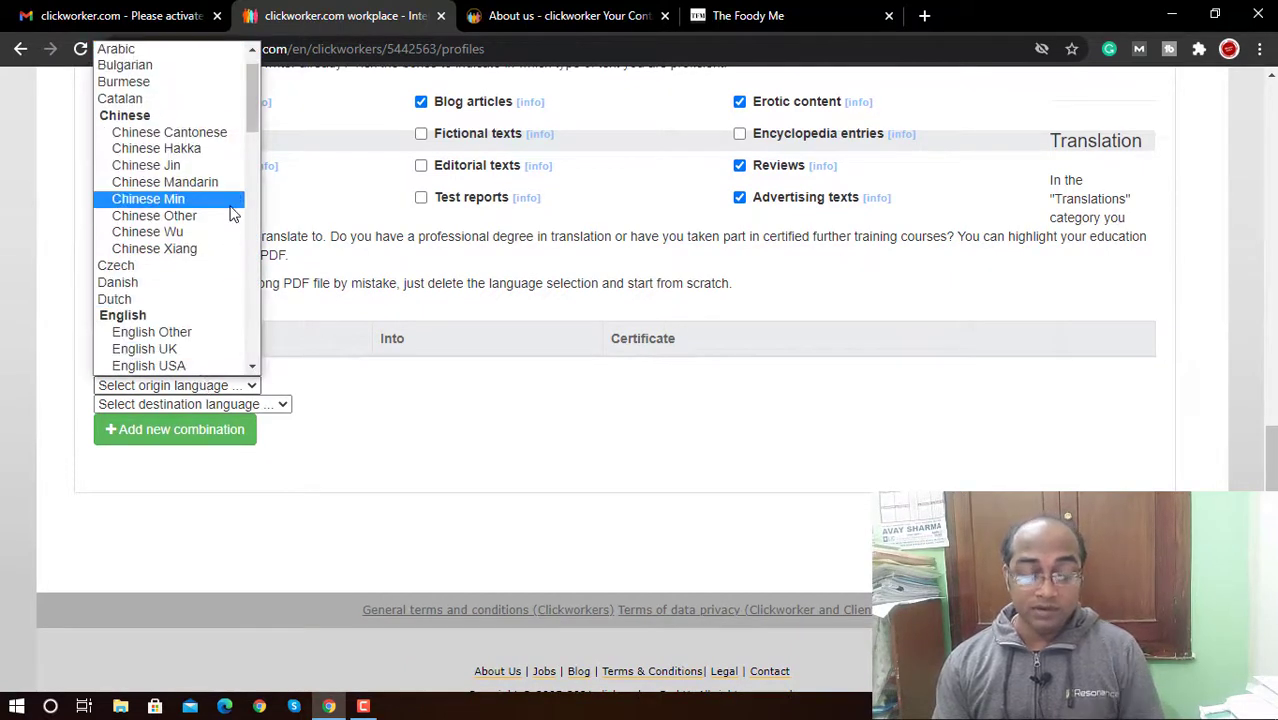
{"action": "key", "text": "e"}
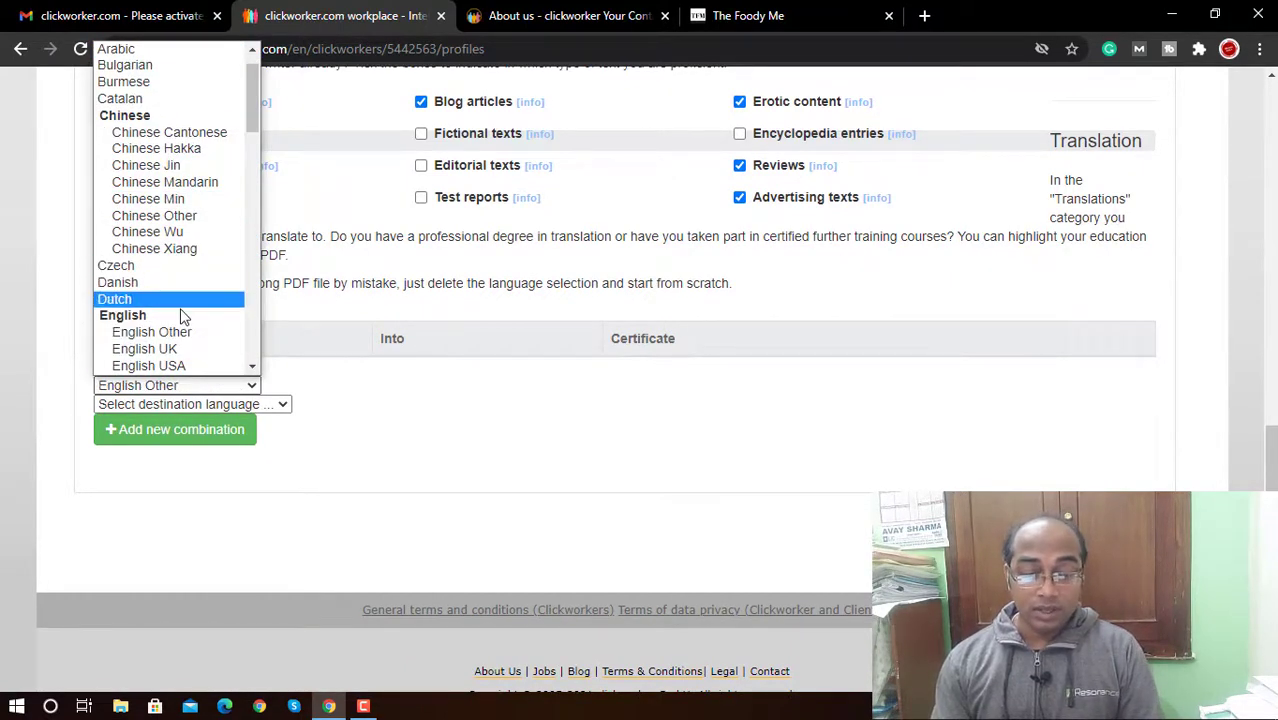
{"action": "left_click", "coordinate": [193, 350]}
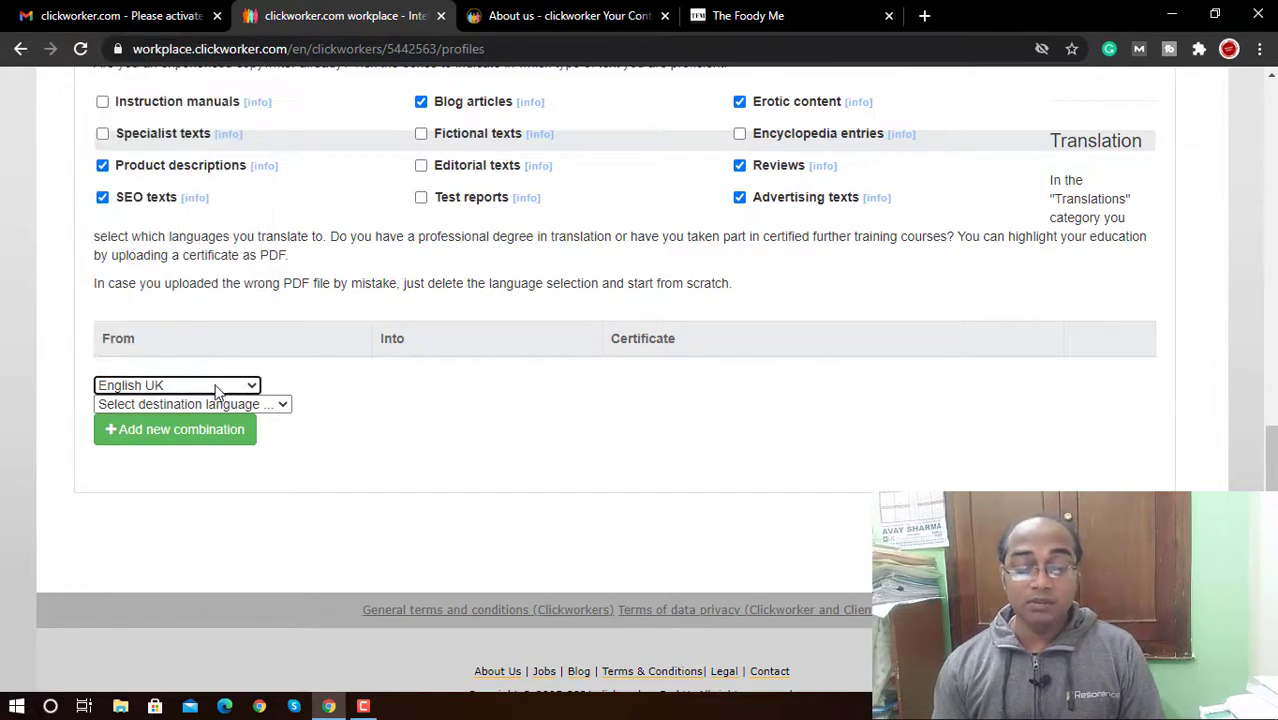
{"action": "left_click", "coordinate": [218, 402]}
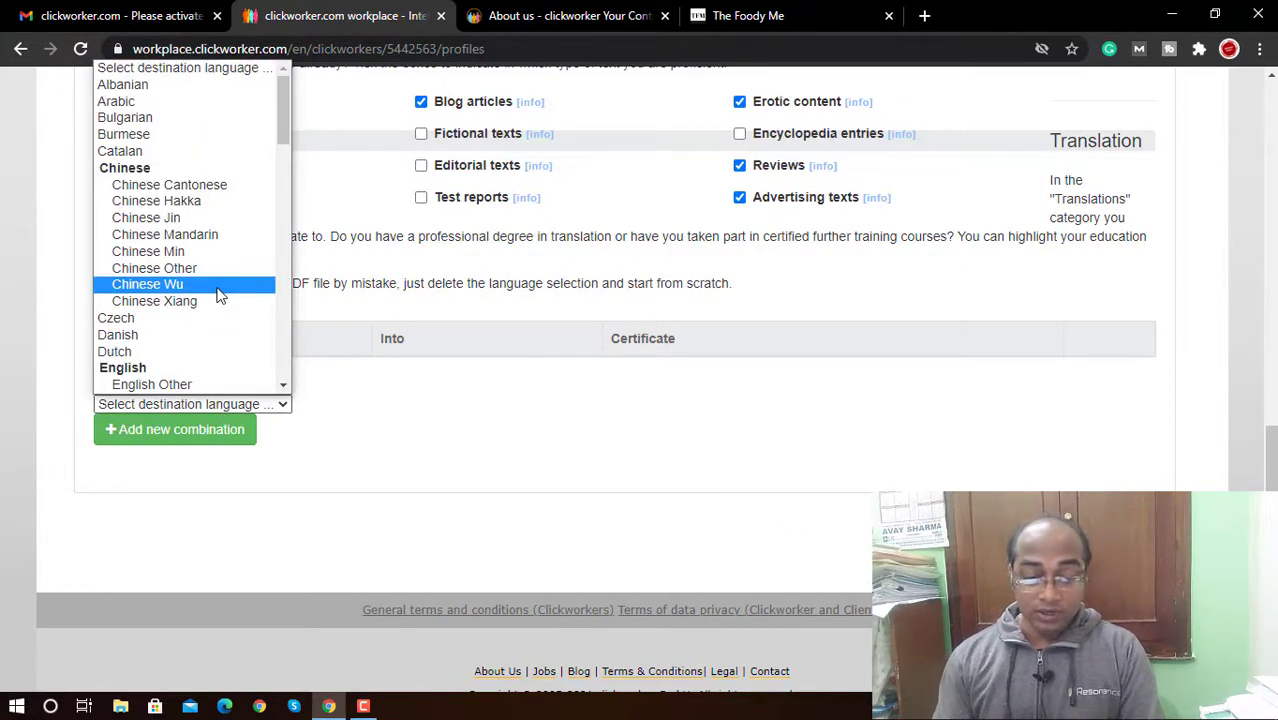
{"action": "key", "text": "e"}
{"action": "key", "text": "Down"}
{"action": "key", "text": "Down"}
{"action": "key", "text": "Down"}
{"action": "key", "text": "Down"}
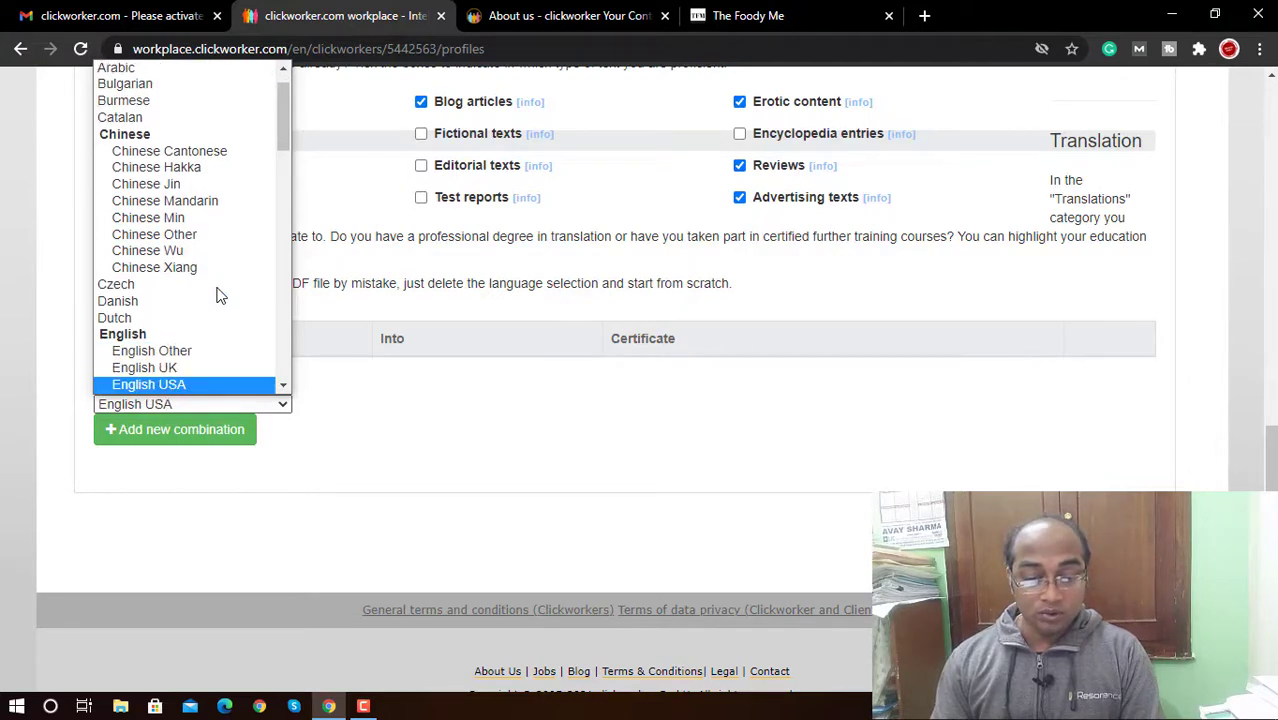
{"action": "key", "text": "Up"}
{"action": "key", "text": "Up"}
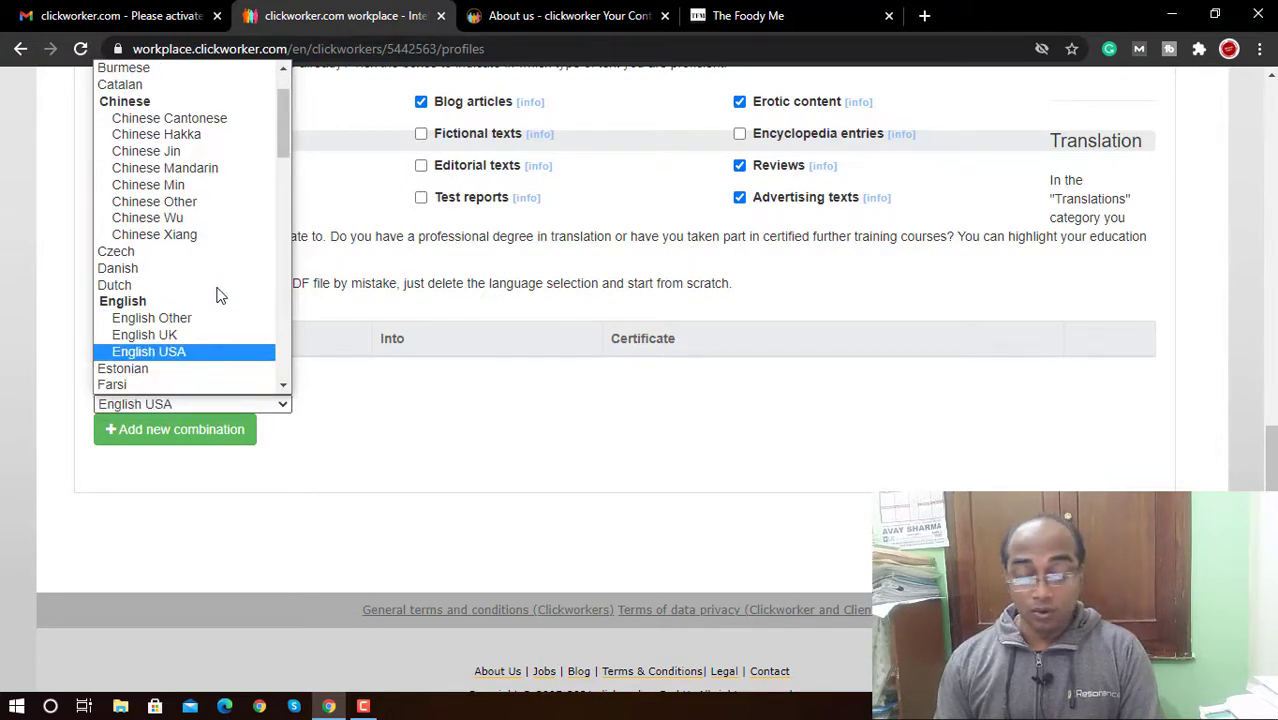
{"action": "key", "text": "Return"}
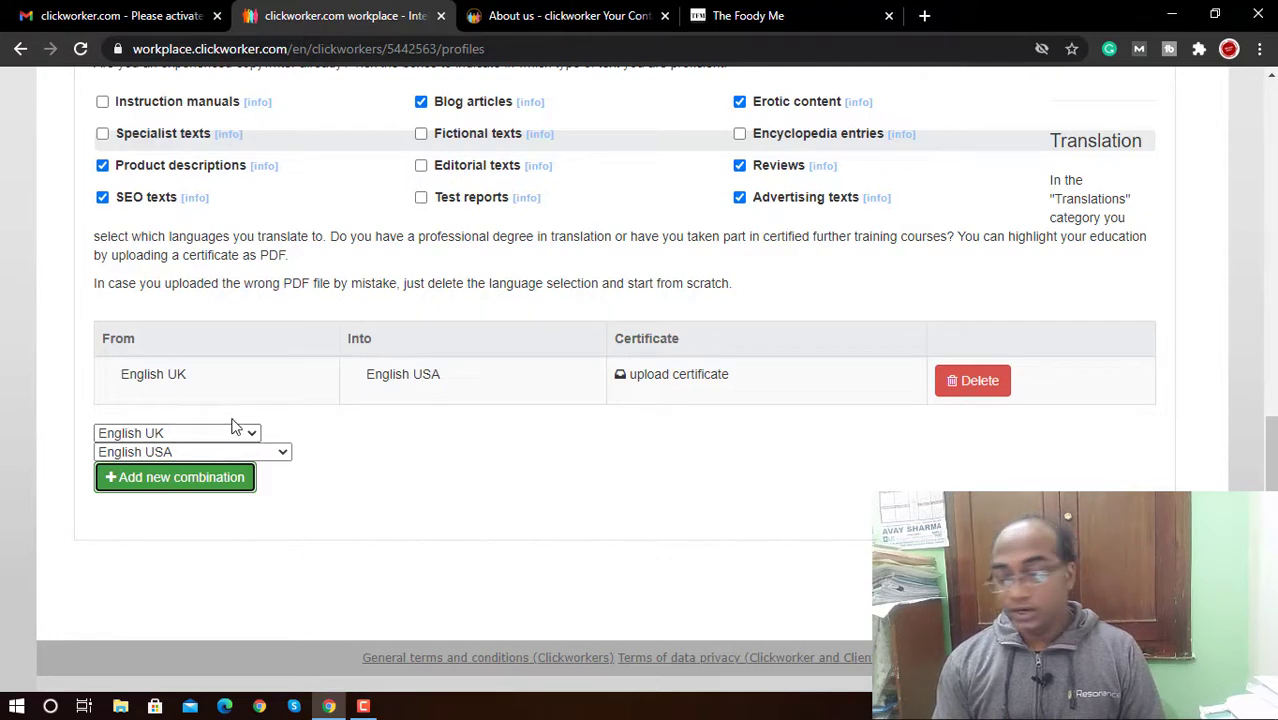
{"action": "left_click_drag", "start_coordinate": [1270, 414], "coordinate": [1265, 358]}
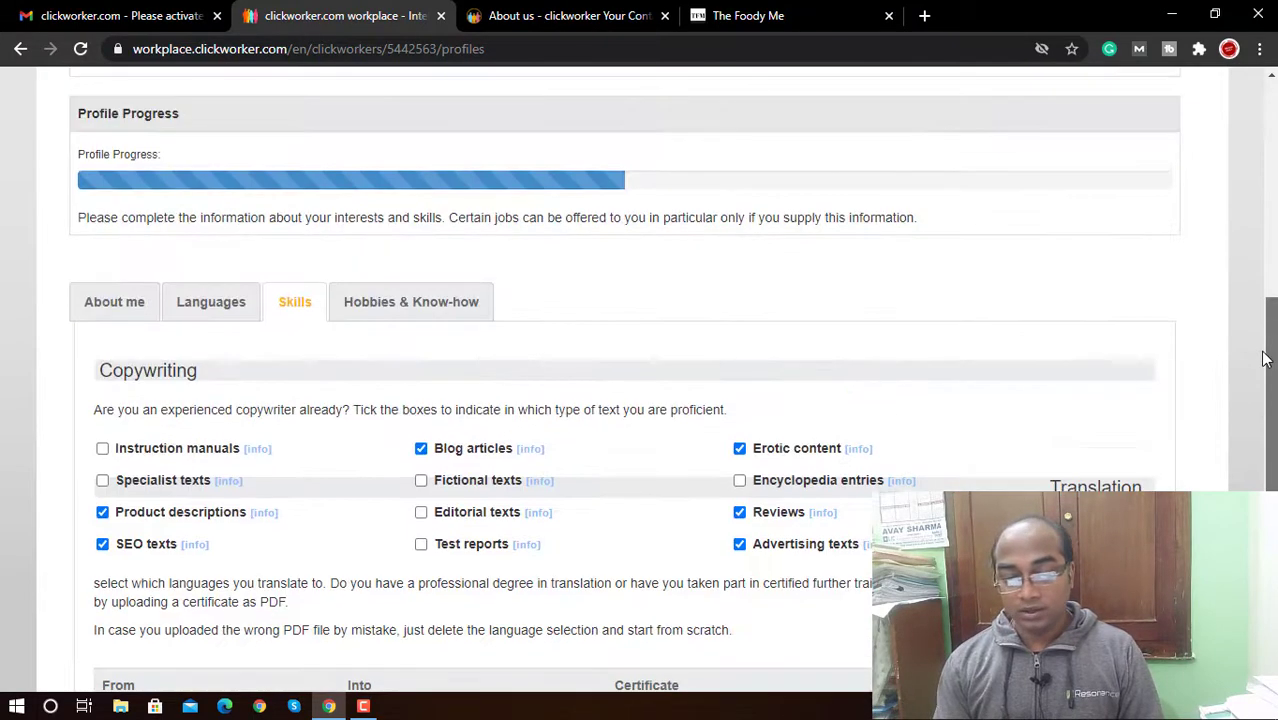
Step: In Hobbies & Know-how, tick the Hobby box for cycling under Sports
{"action": "left_click", "coordinate": [472, 310]}
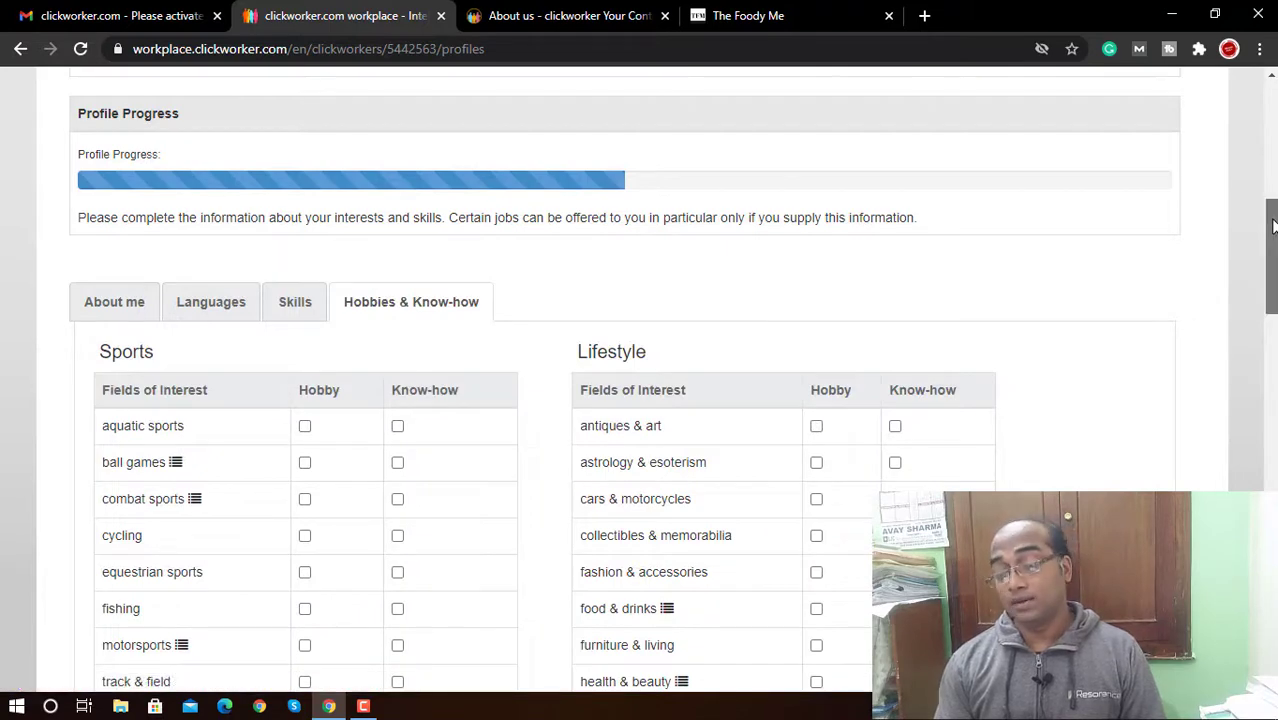
{"action": "left_click_drag", "start_coordinate": [1270, 258], "coordinate": [1270, 307]}
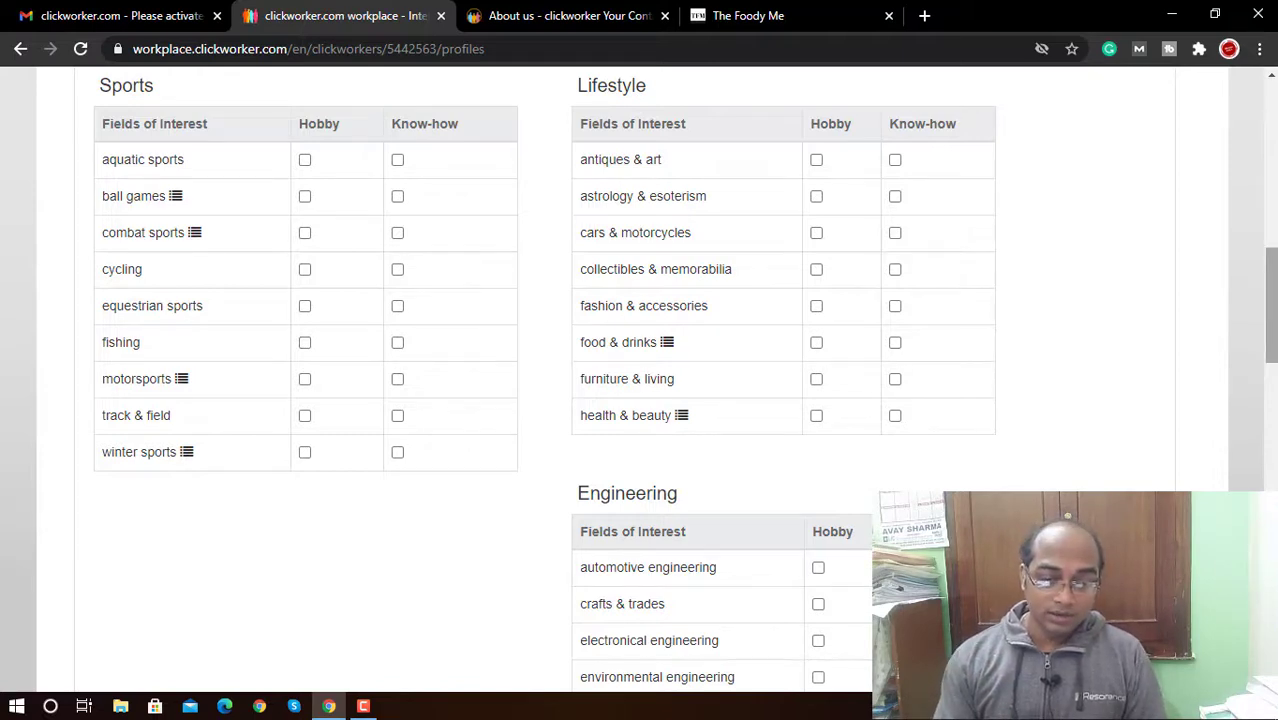
{"action": "left_click", "coordinate": [305, 269]}
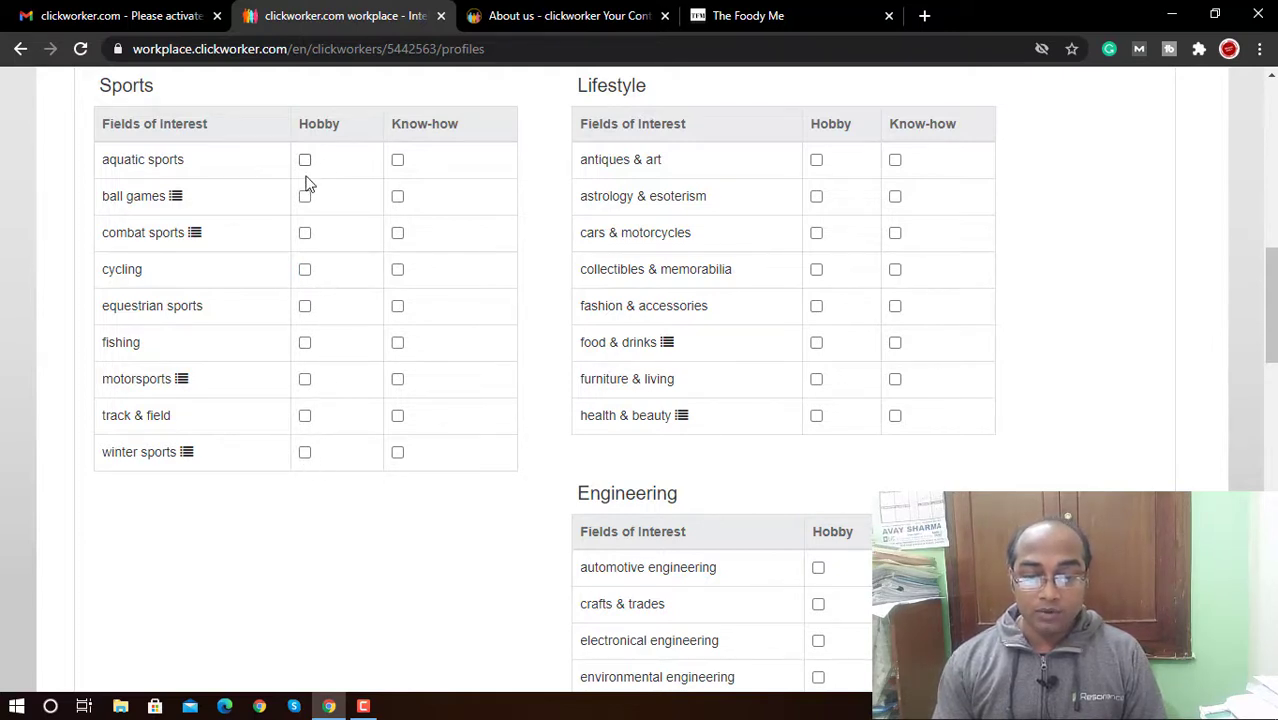
{"action": "left_click", "coordinate": [306, 270]}
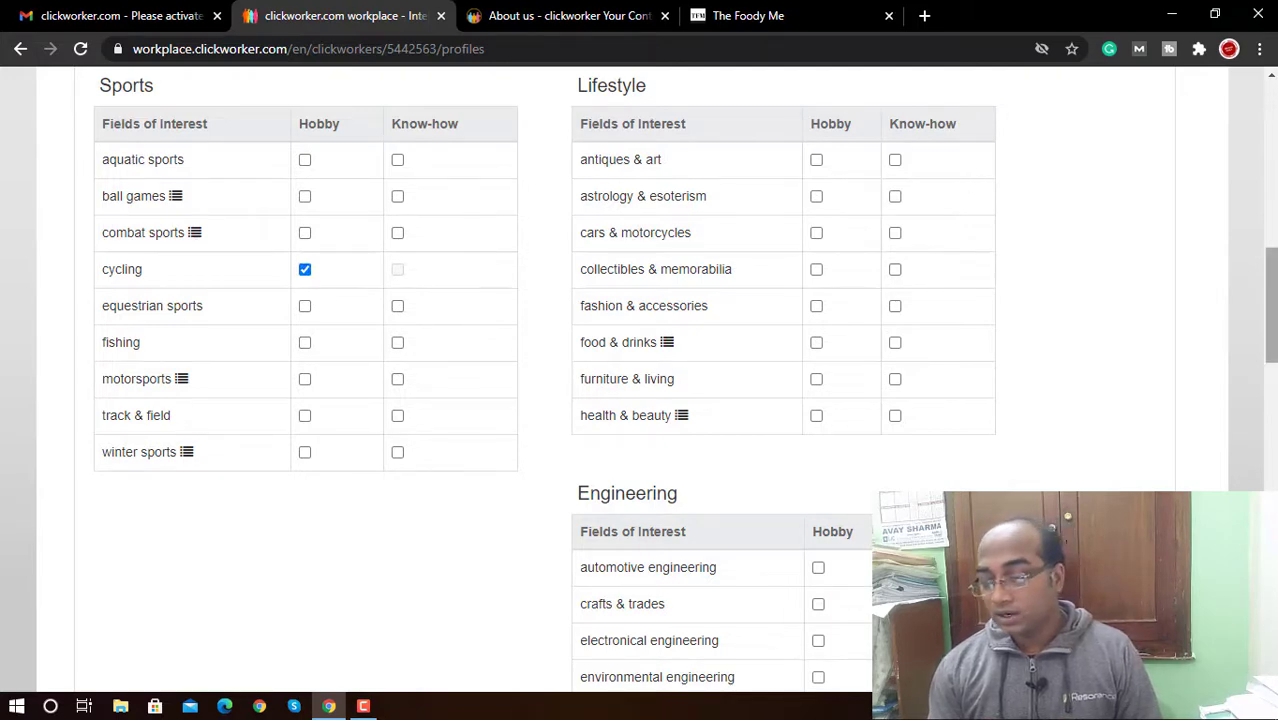
{"action": "mouse_move", "coordinate": [1270, 341]}
{"action": "left_mouse_down"}
{"action": "mouse_move", "coordinate": [1270, 284]}
{"action": "mouse_move", "coordinate": [1270, 336]}
{"action": "left_mouse_up"}
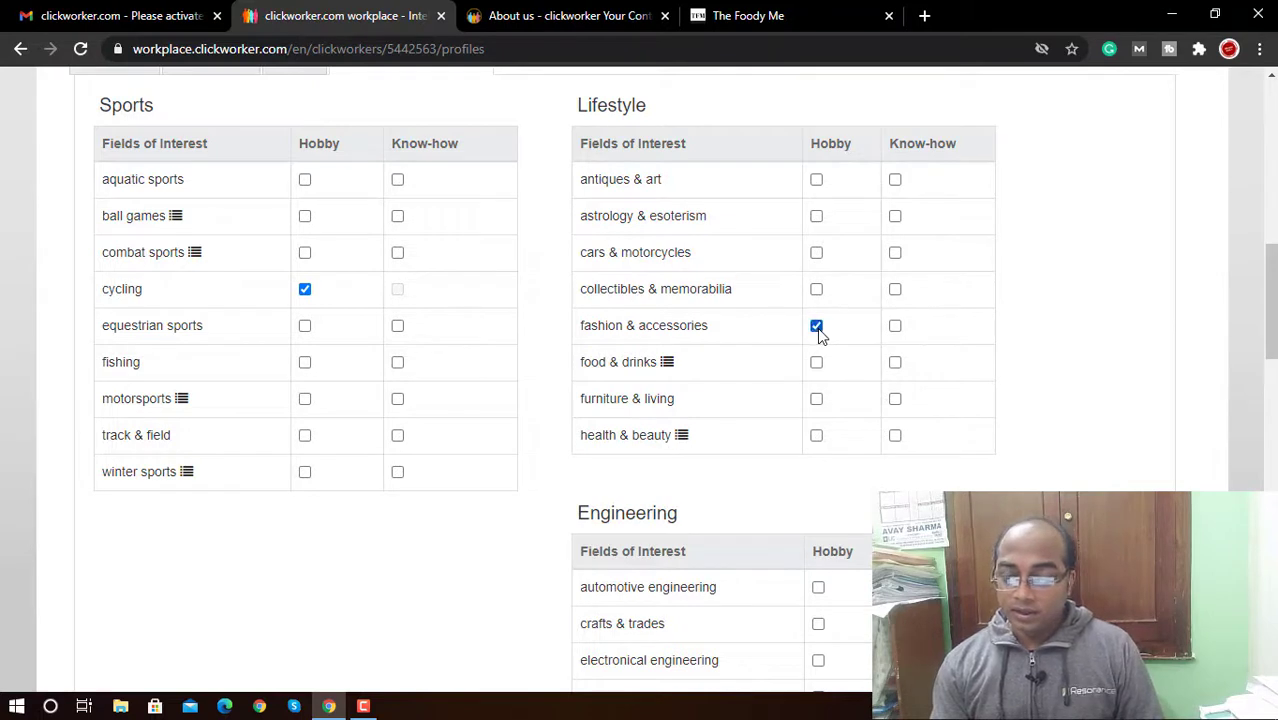
Step: Tick food & drinks with baking, cooking, specialty foods, vegan / vegetarian and wines
{"action": "left_click", "coordinate": [817, 327]}
{"action": "left_click", "coordinate": [817, 363]}
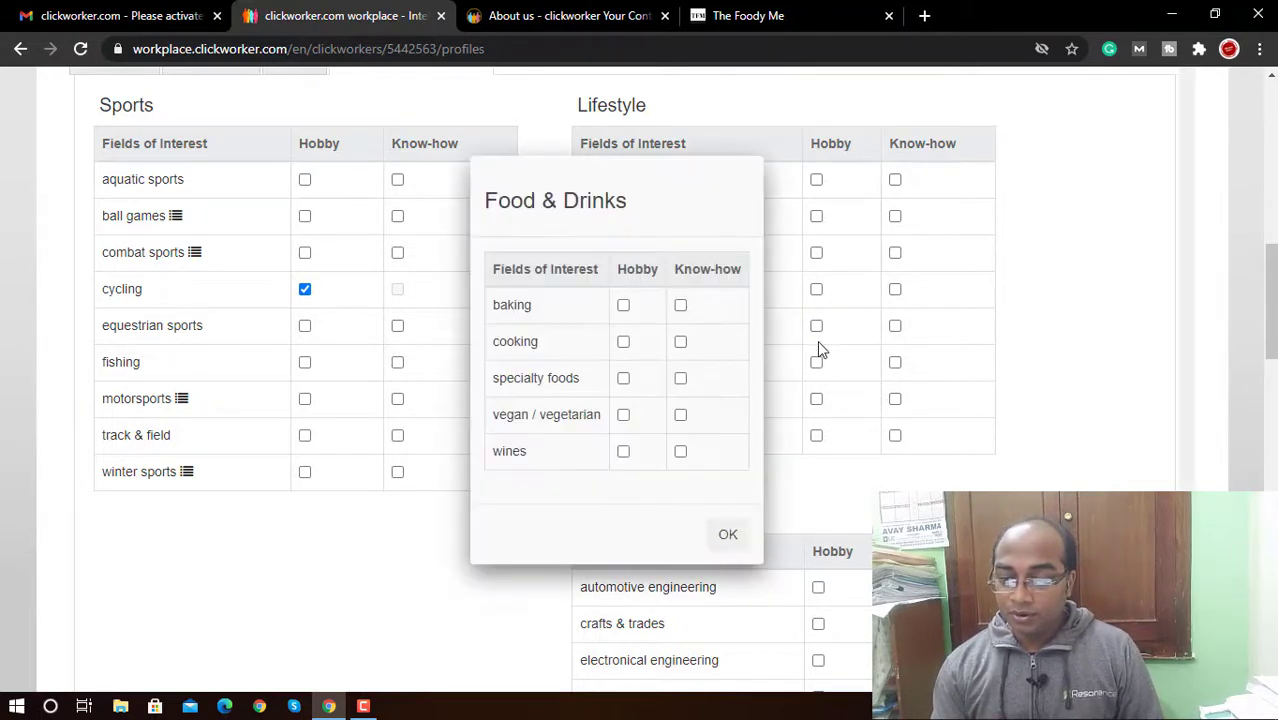
{"action": "left_click", "coordinate": [623, 305]}
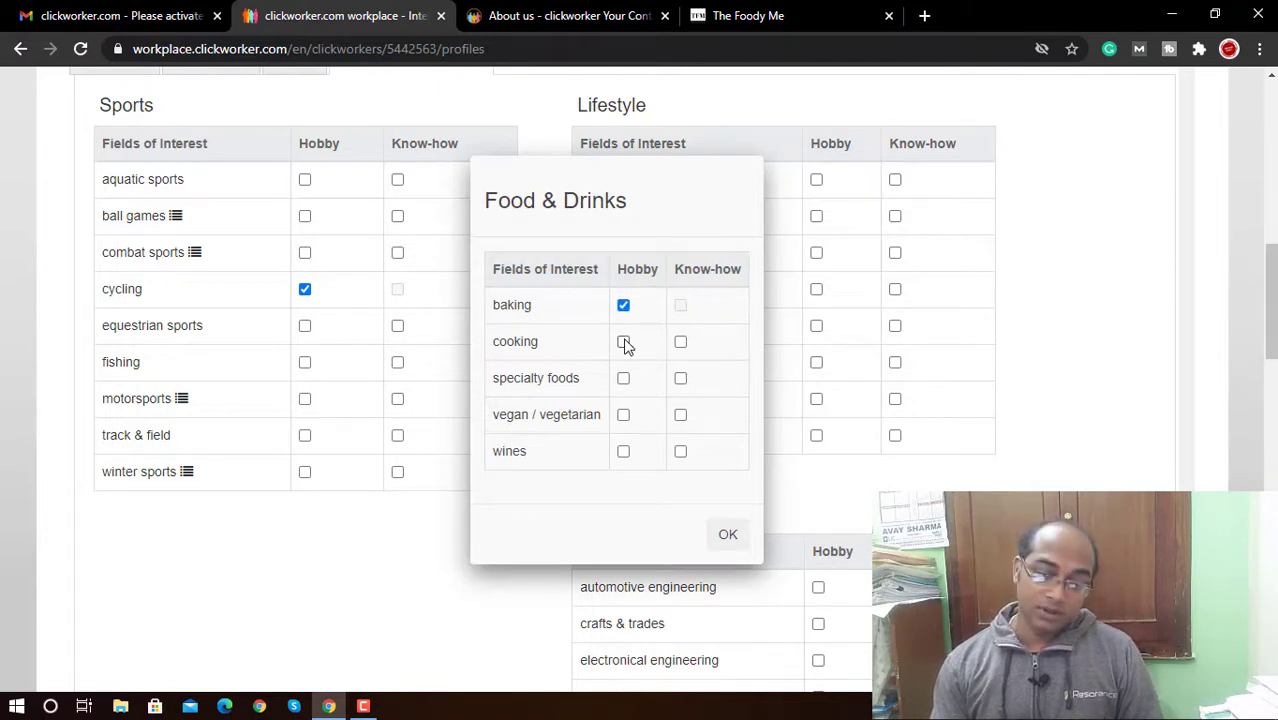
{"action": "left_click", "coordinate": [623, 341]}
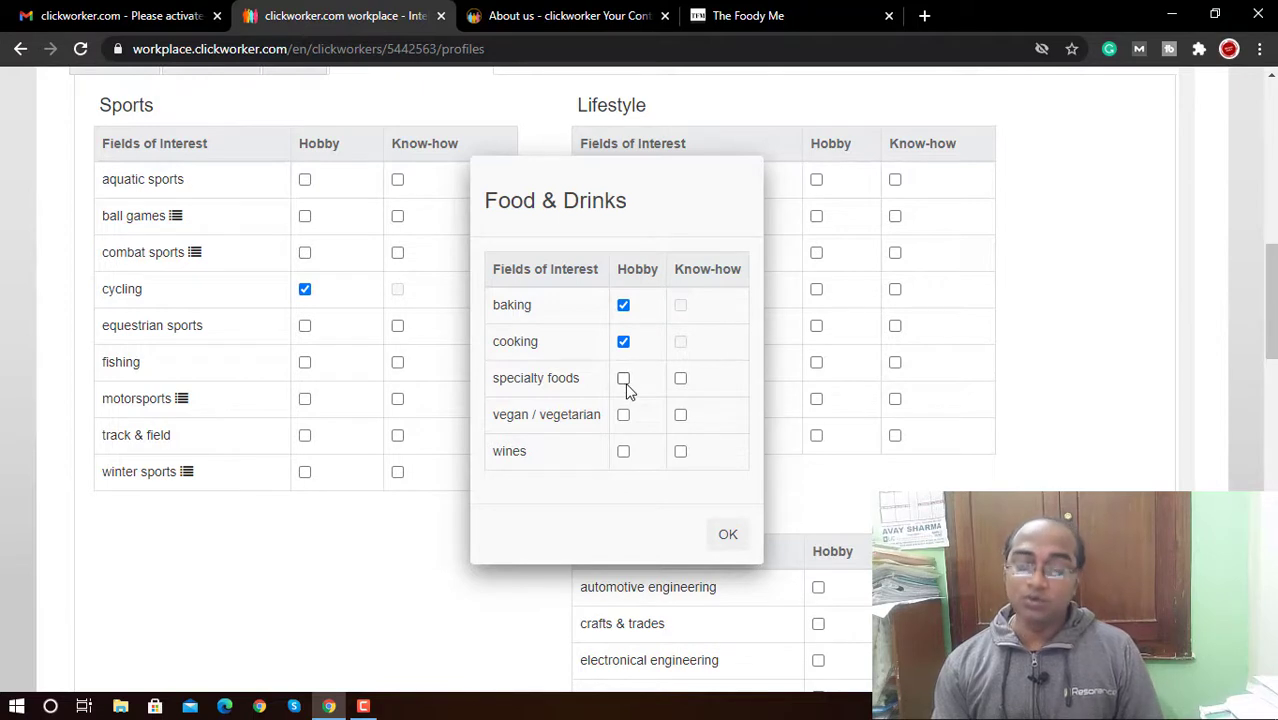
{"action": "left_click", "coordinate": [624, 380]}
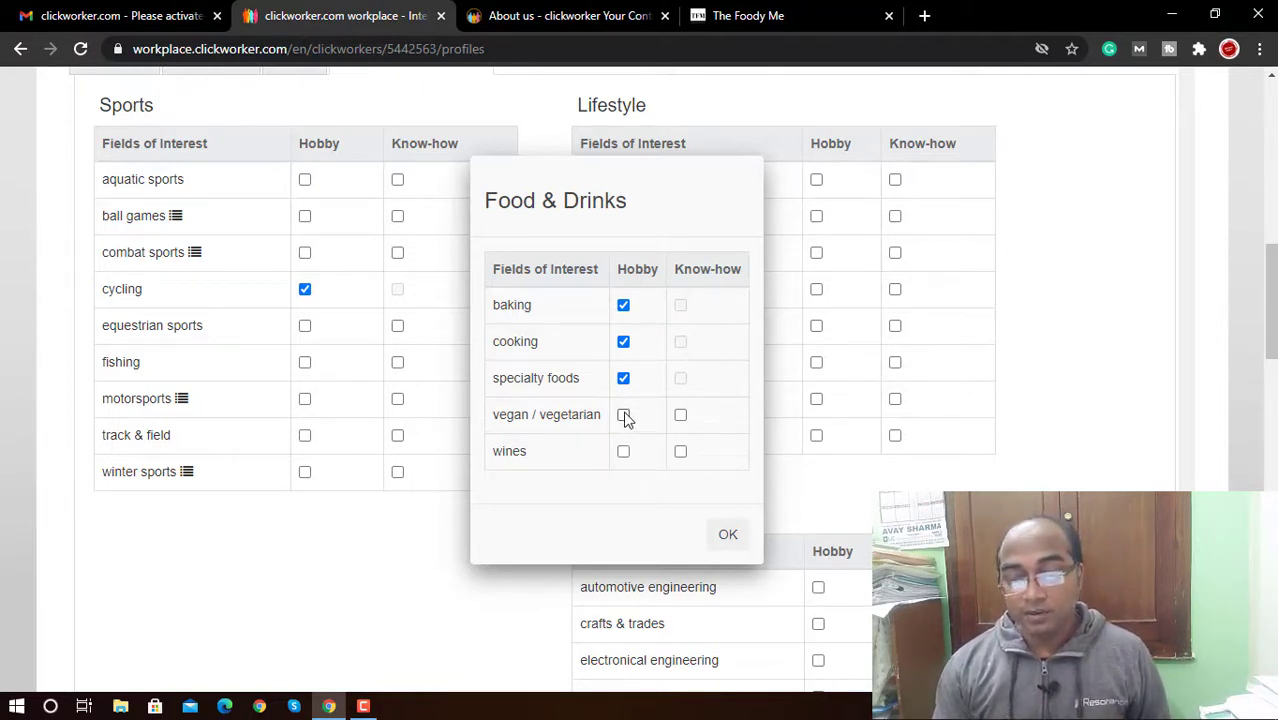
{"action": "left_click", "coordinate": [624, 416]}
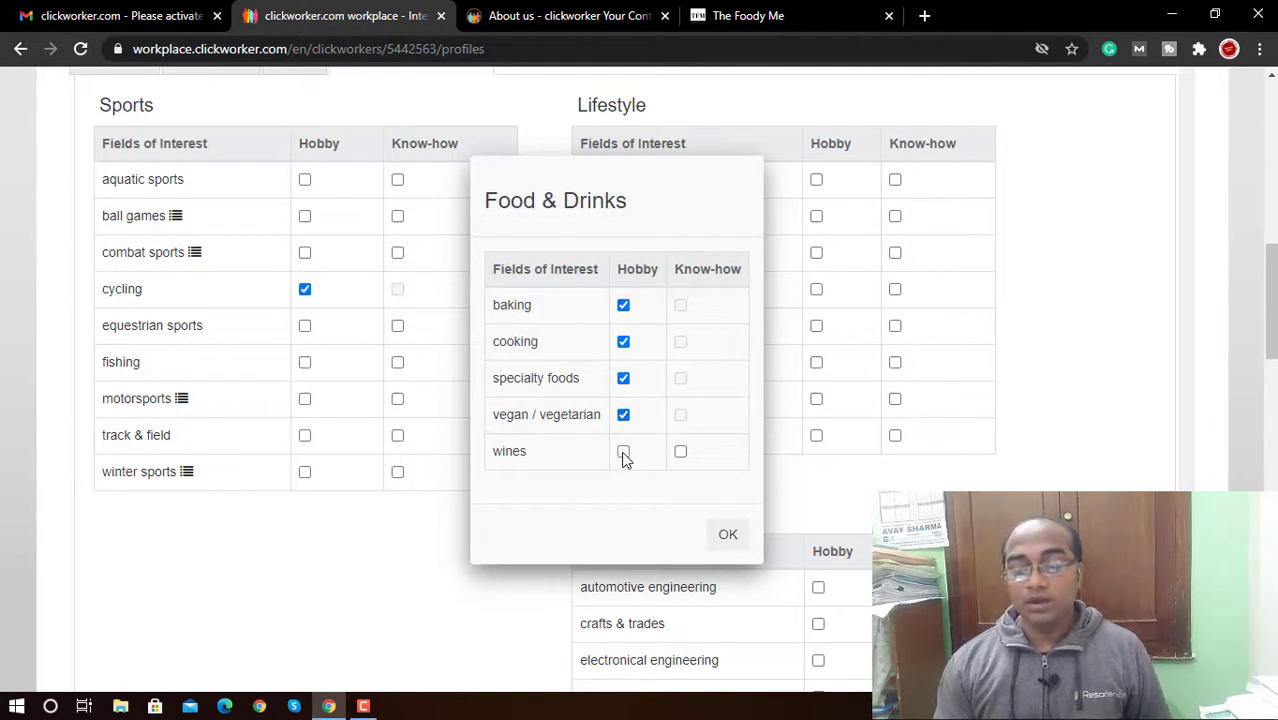
{"action": "left_click", "coordinate": [623, 452]}
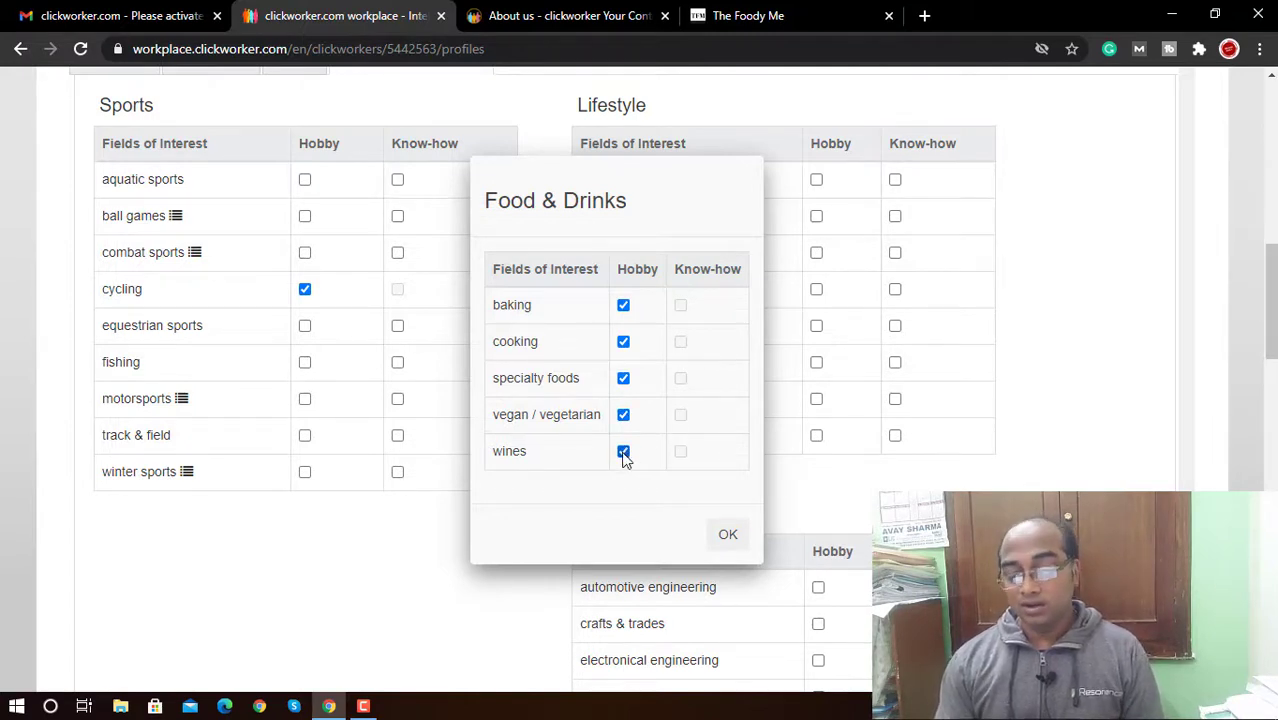
{"action": "left_click", "coordinate": [728, 534]}
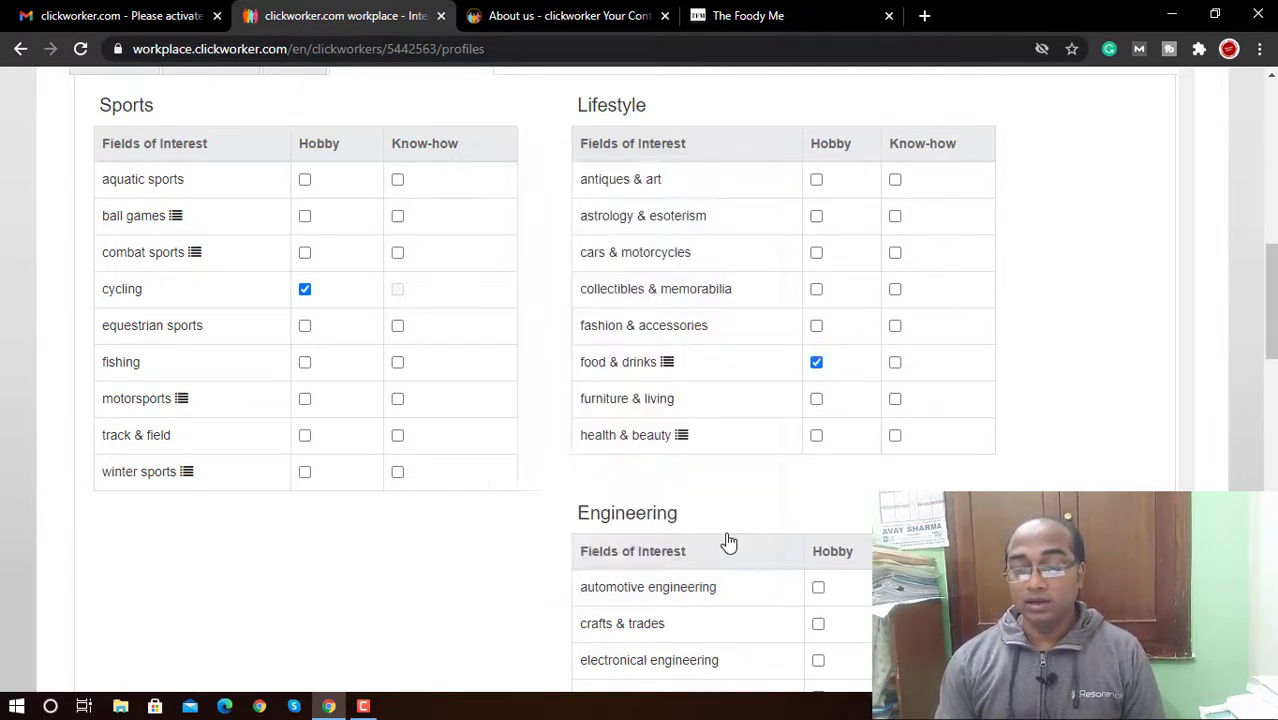
Step: Re-tick fashion & accessories and add health & beauty with diets, wellness and spa & sauna
{"action": "left_click", "coordinate": [816, 327]}
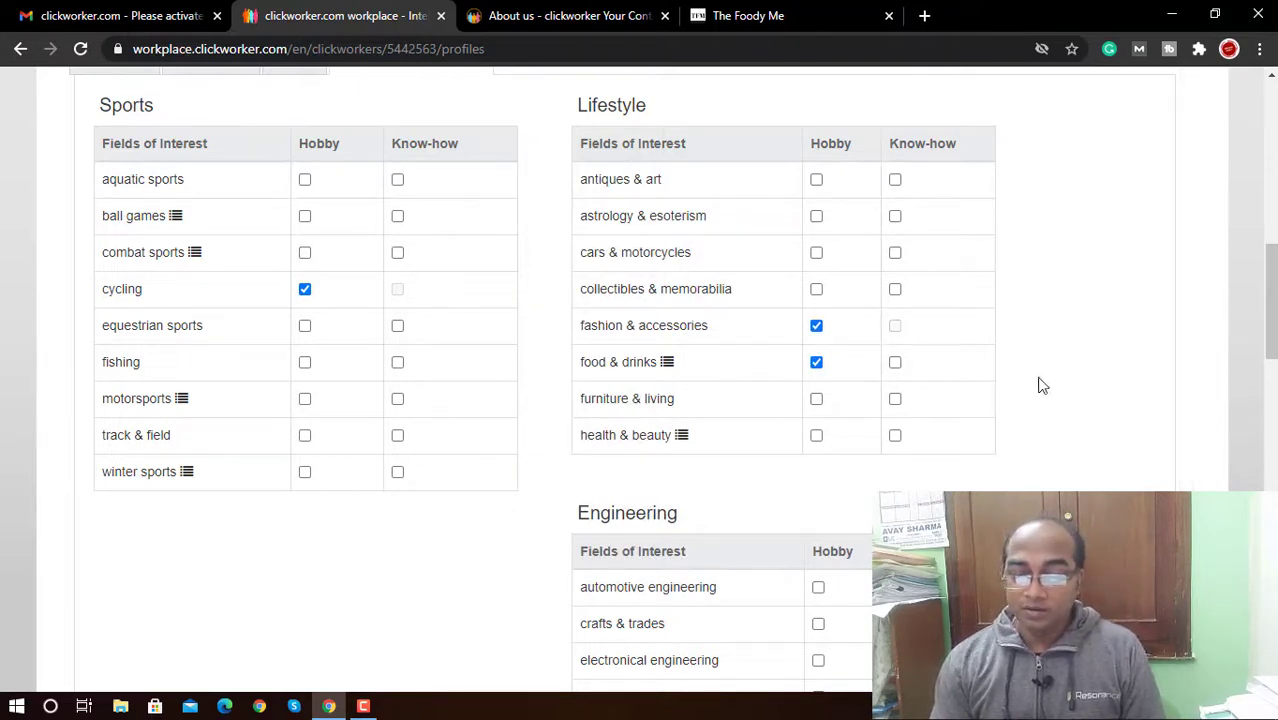
{"action": "left_click", "coordinate": [818, 436]}
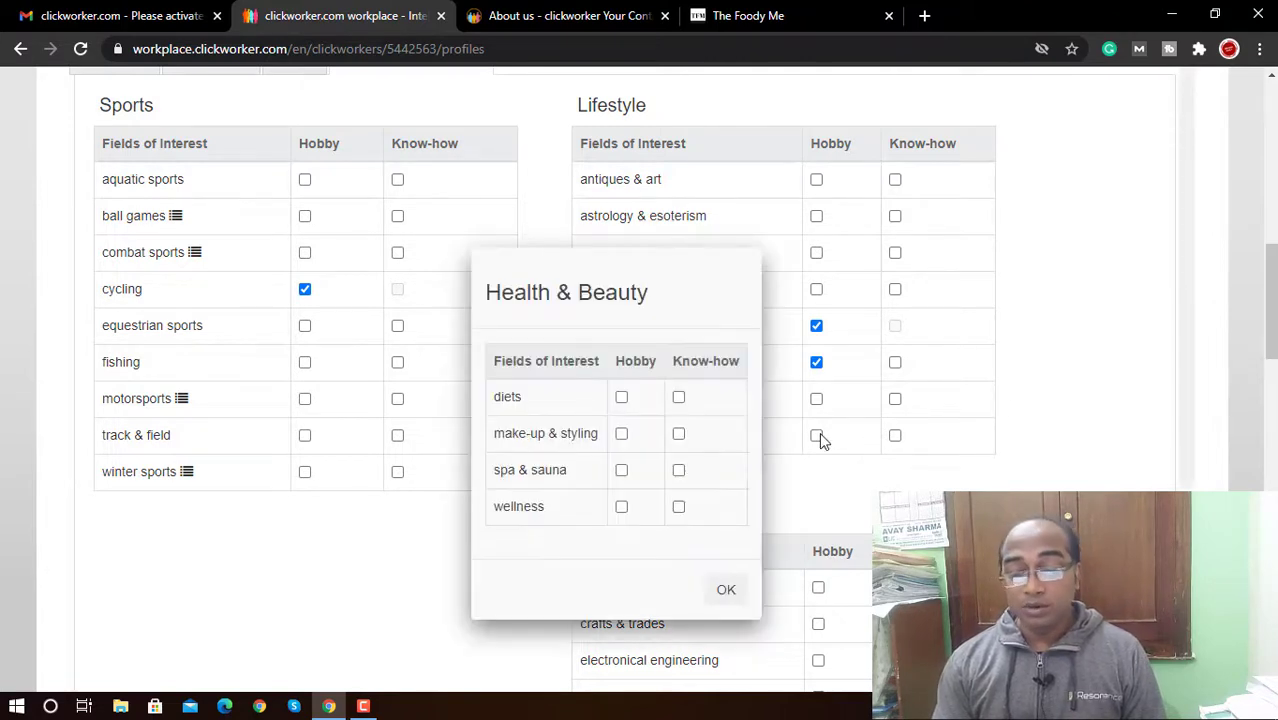
{"action": "left_click", "coordinate": [622, 397]}
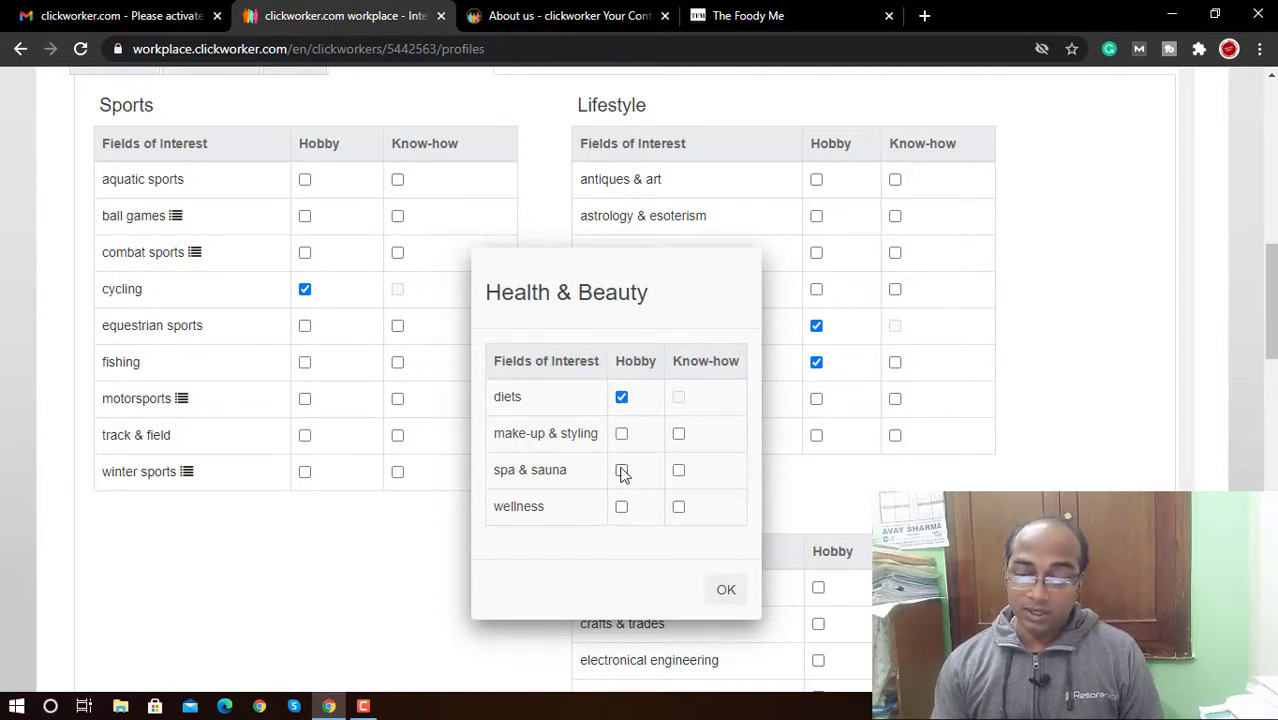
{"action": "left_click", "coordinate": [621, 506]}
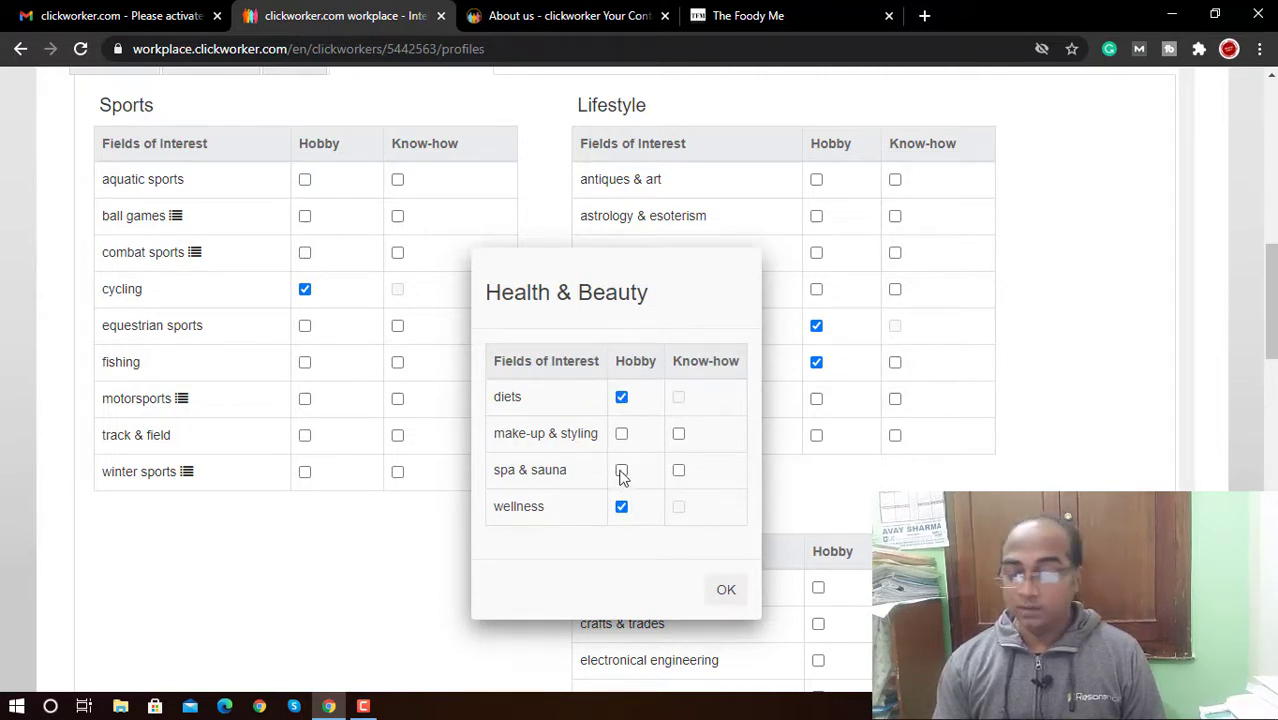
{"action": "left_click", "coordinate": [621, 471]}
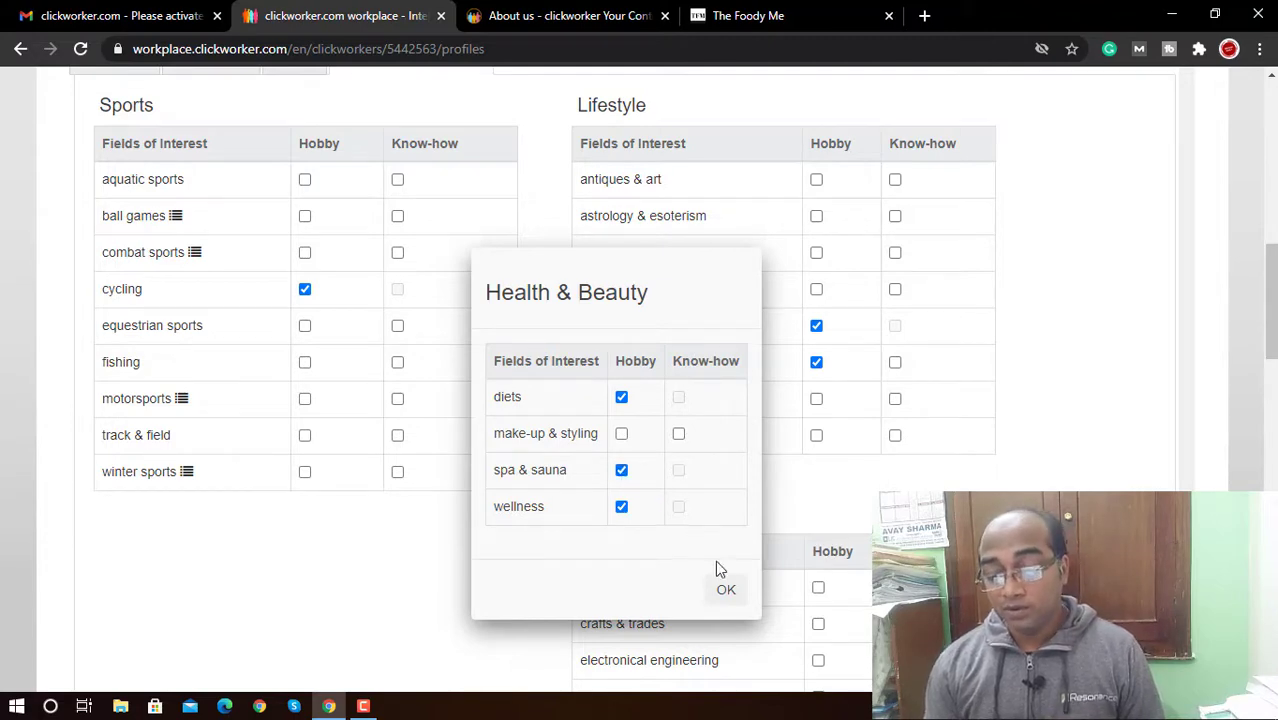
{"action": "left_click", "coordinate": [724, 592]}
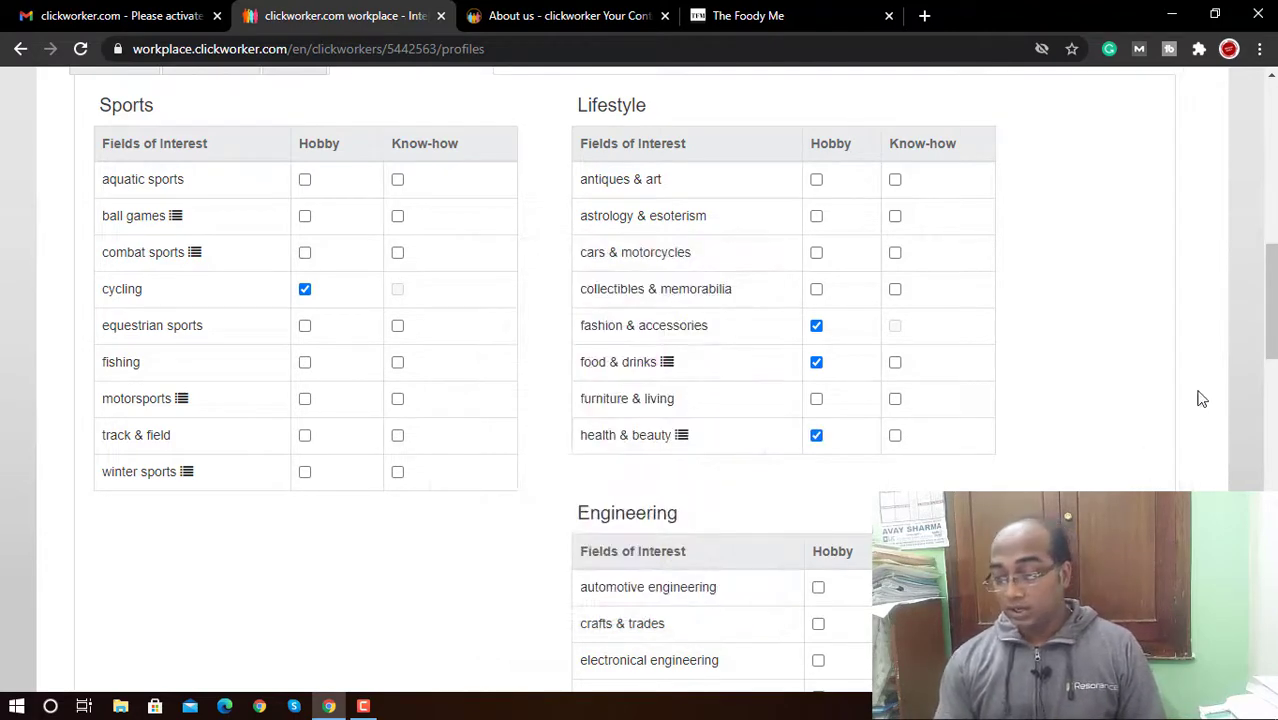
{"action": "scroll", "coordinate": [640, 380], "scroll_direction": "up", "scroll_amount": 5}
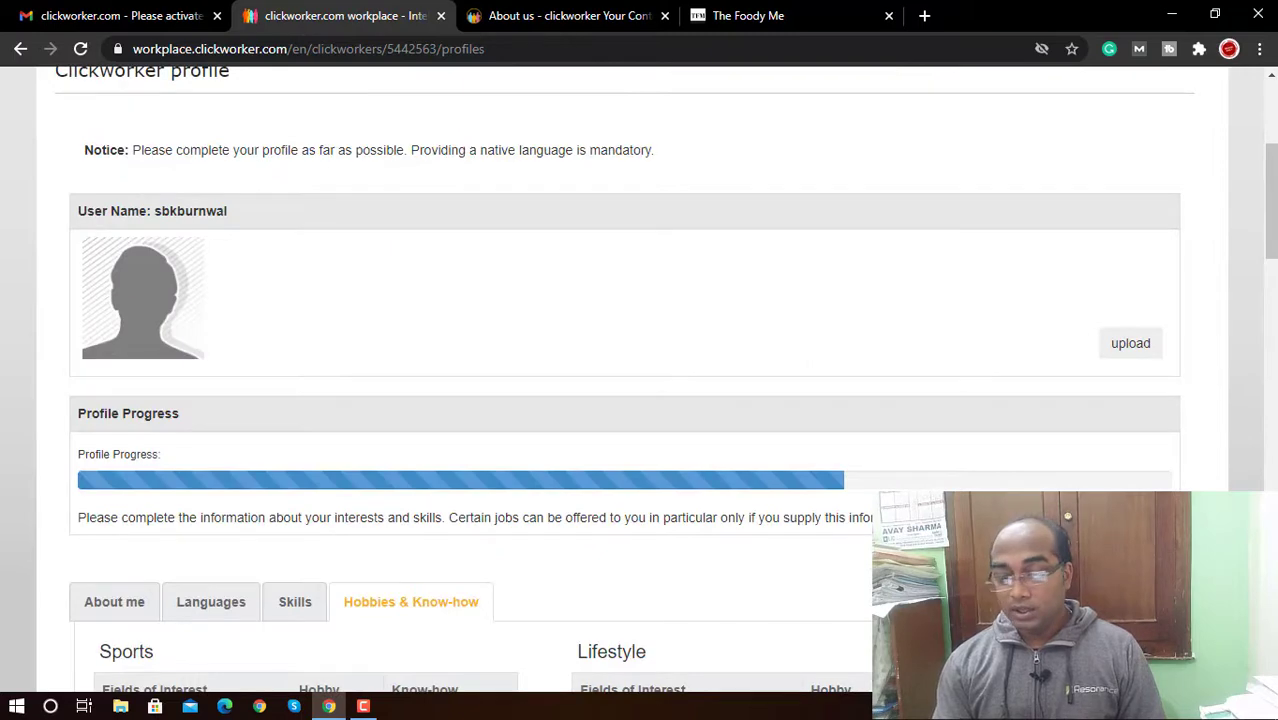
Step: Tick information technology, concerts & festivals, parties & celebrations, trade fairs, image editing, computer & video games
{"action": "scroll", "coordinate": [640, 380], "scroll_direction": "down", "scroll_amount": 9}
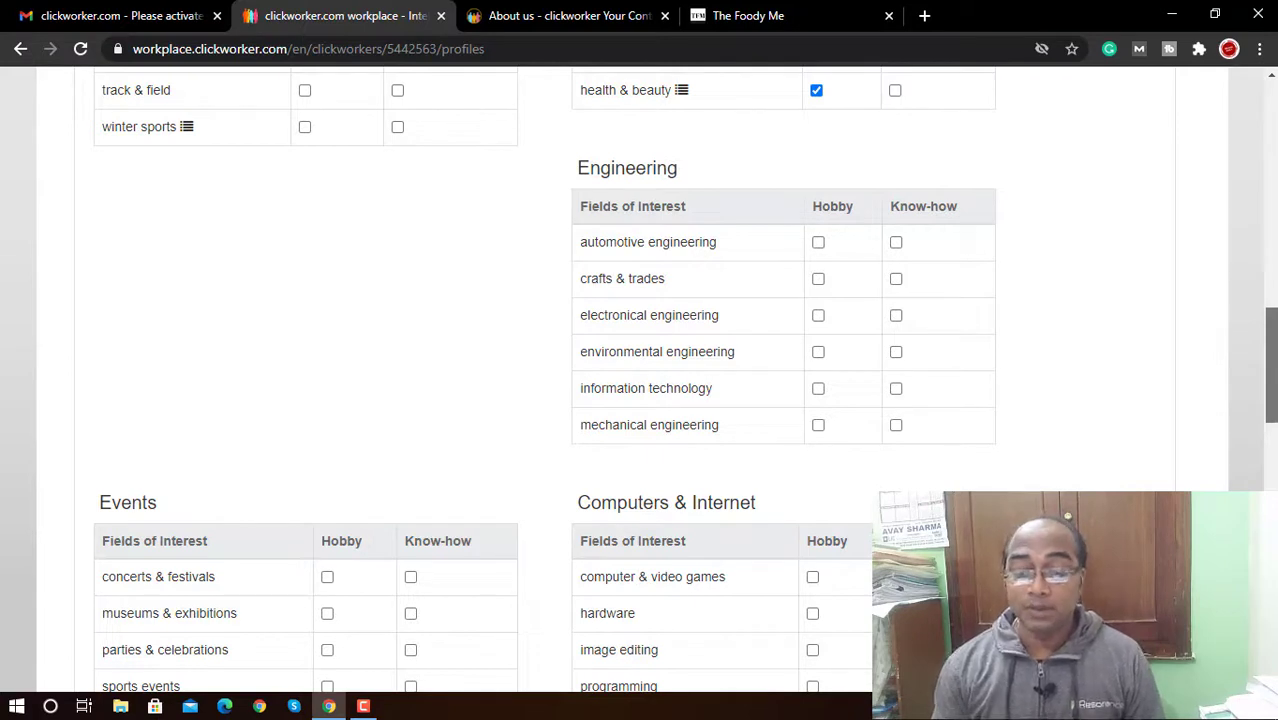
{"action": "left_click", "coordinate": [818, 390]}
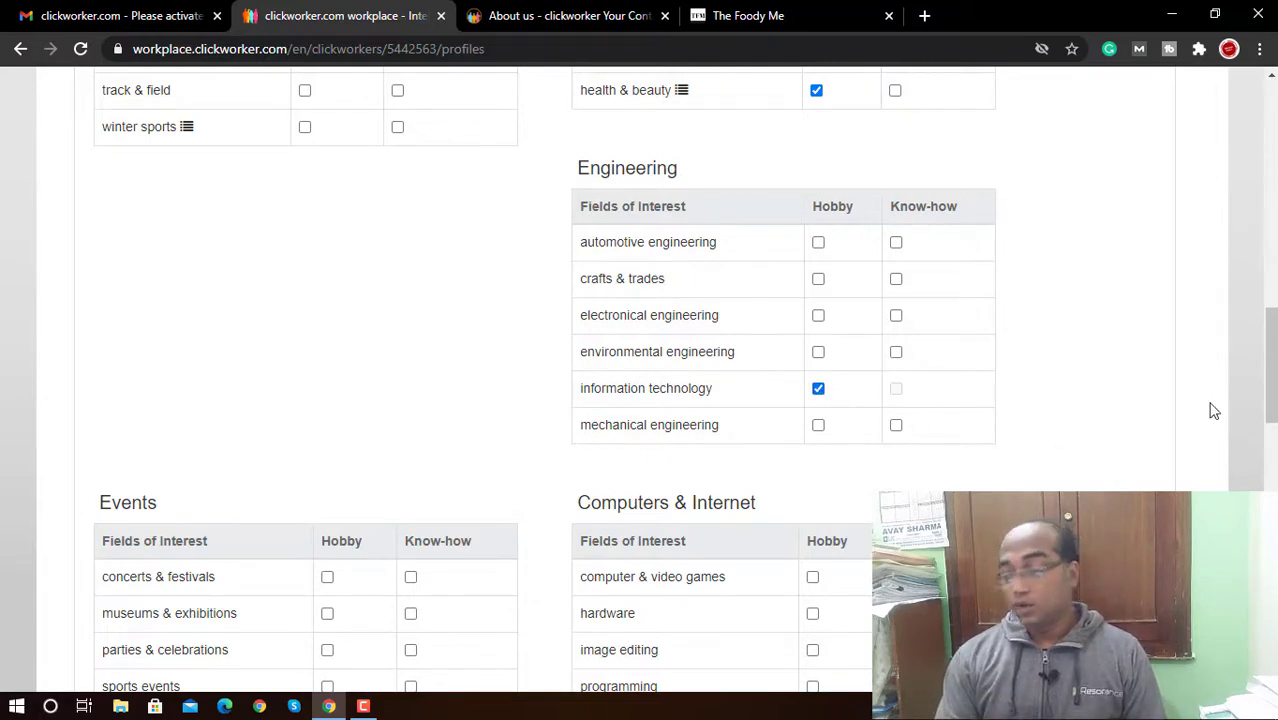
{"action": "scroll", "coordinate": [1268, 370], "scroll_direction": "down", "scroll_amount": 4}
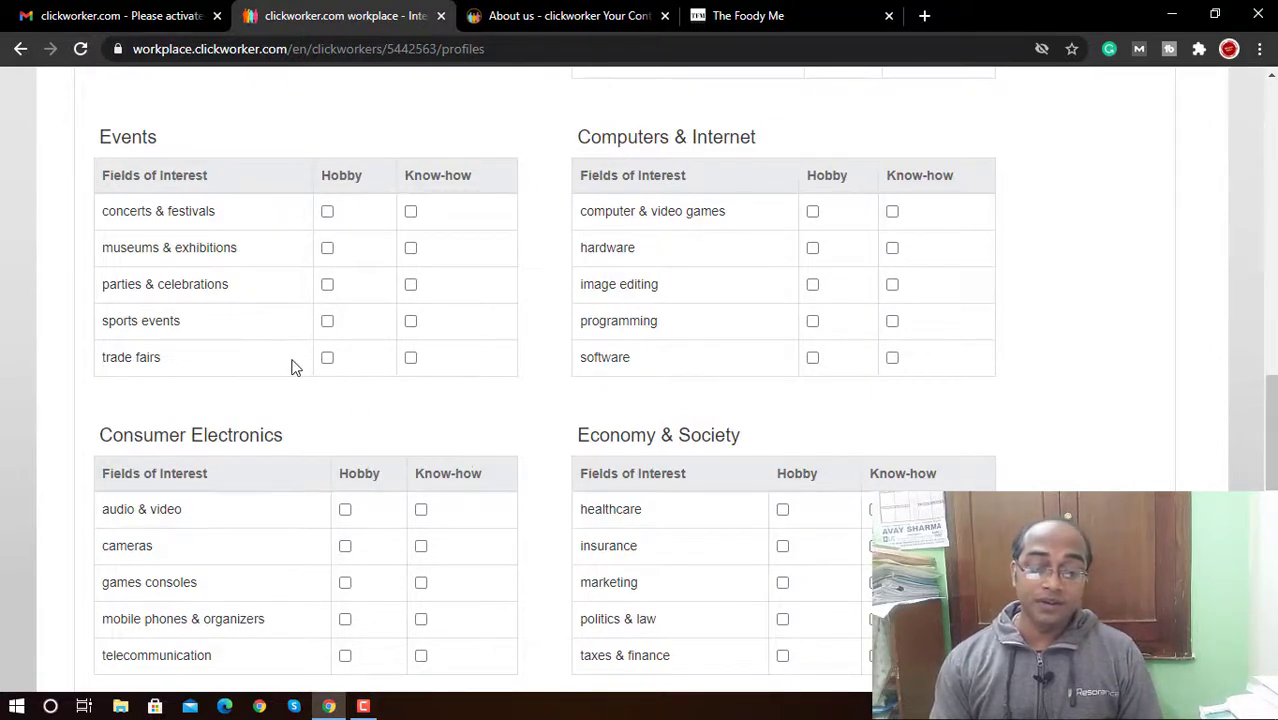
{"action": "left_click", "coordinate": [327, 213]}
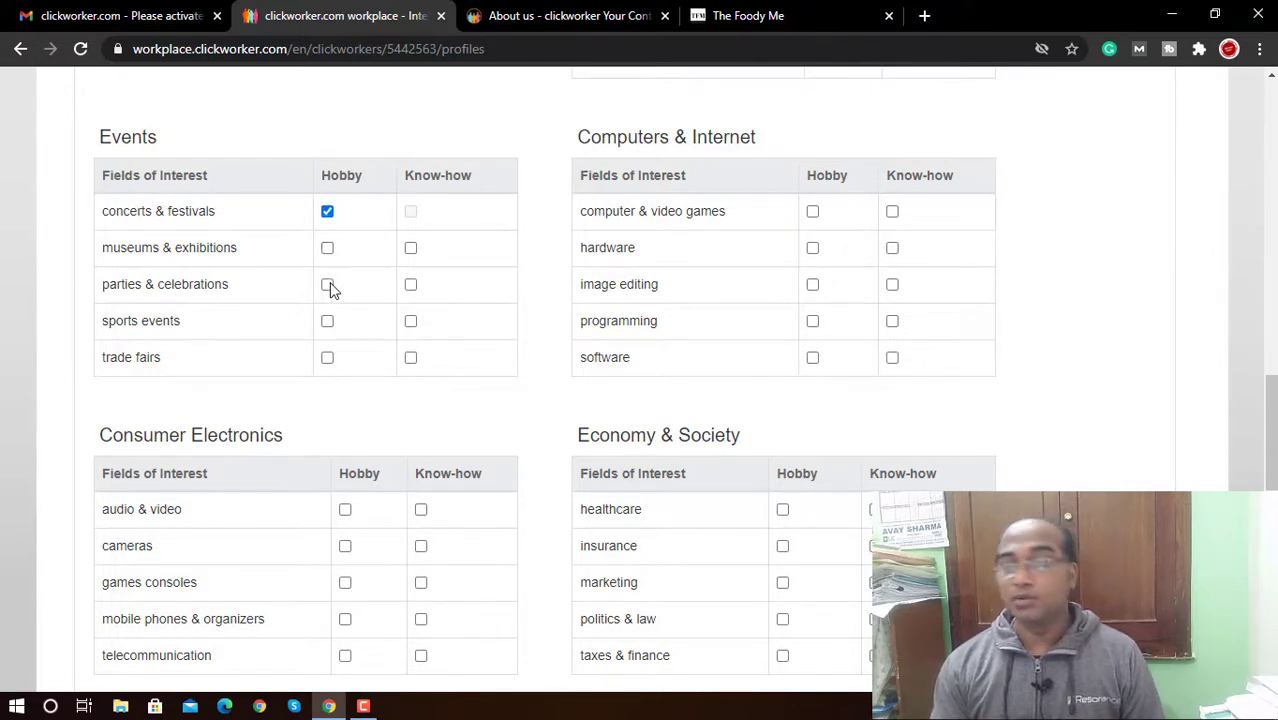
{"action": "left_click", "coordinate": [329, 286]}
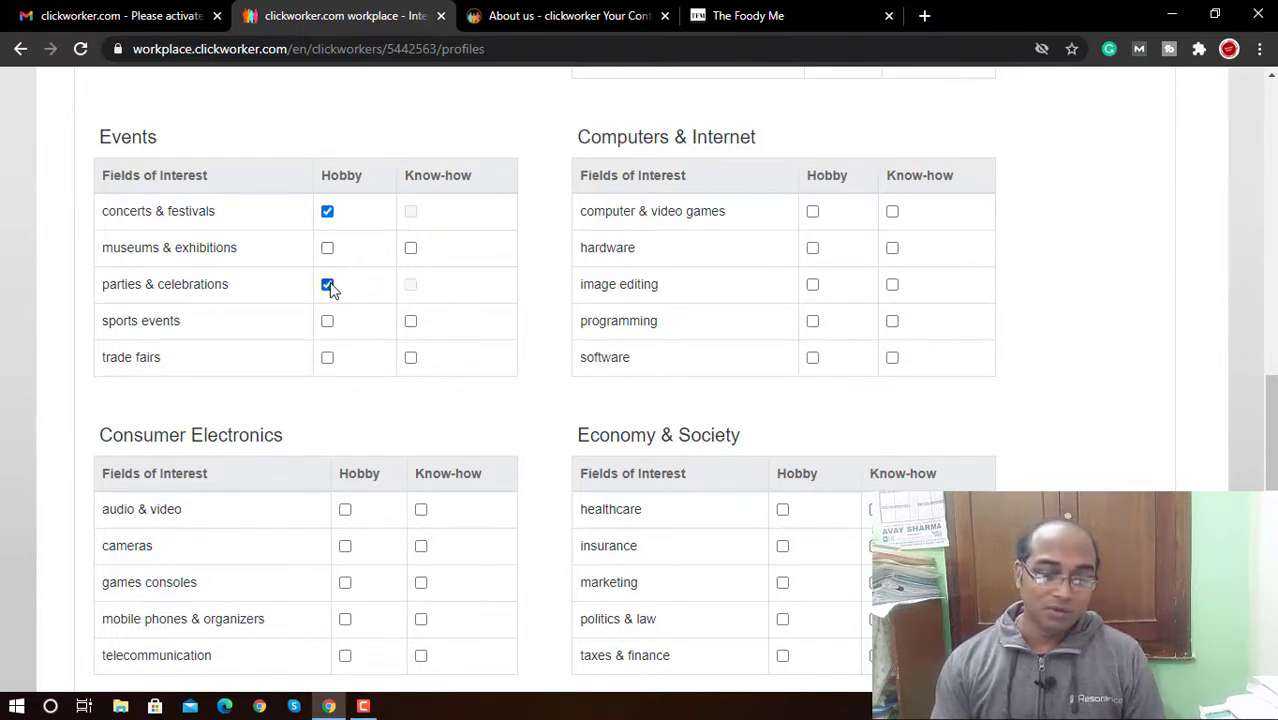
{"action": "left_click", "coordinate": [328, 358]}
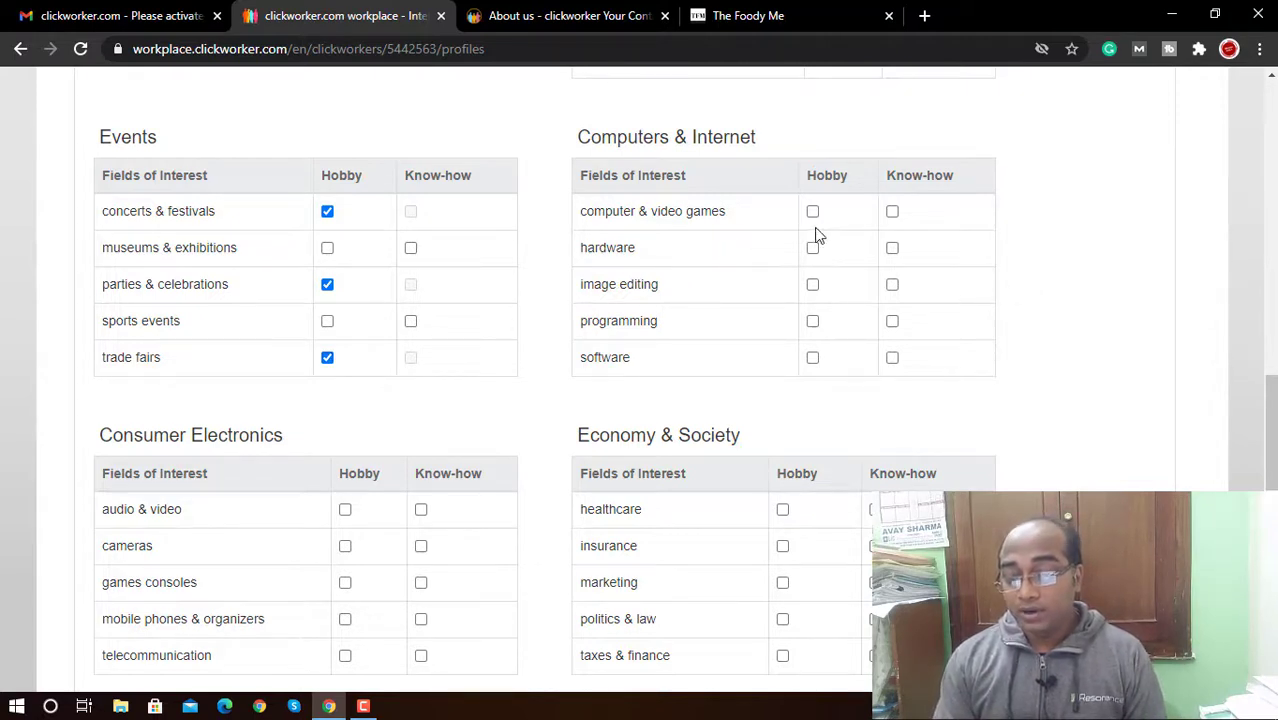
{"action": "left_click", "coordinate": [813, 286]}
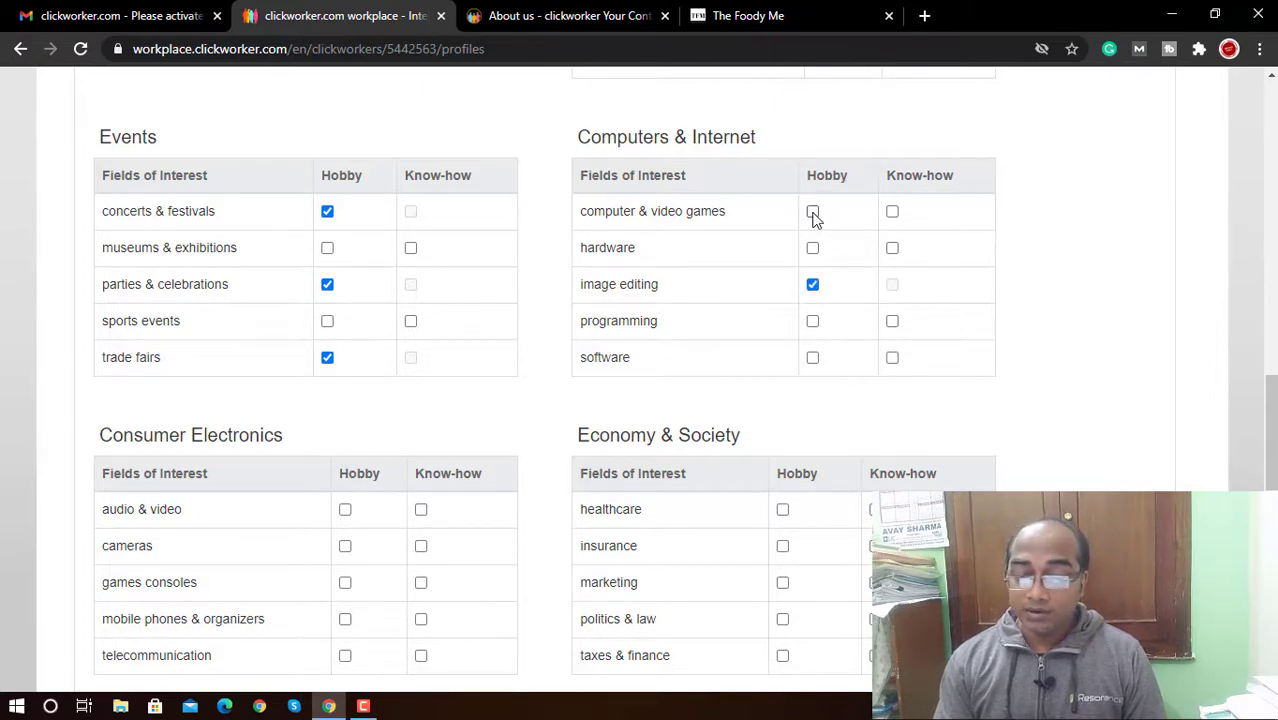
{"action": "left_click", "coordinate": [813, 213]}
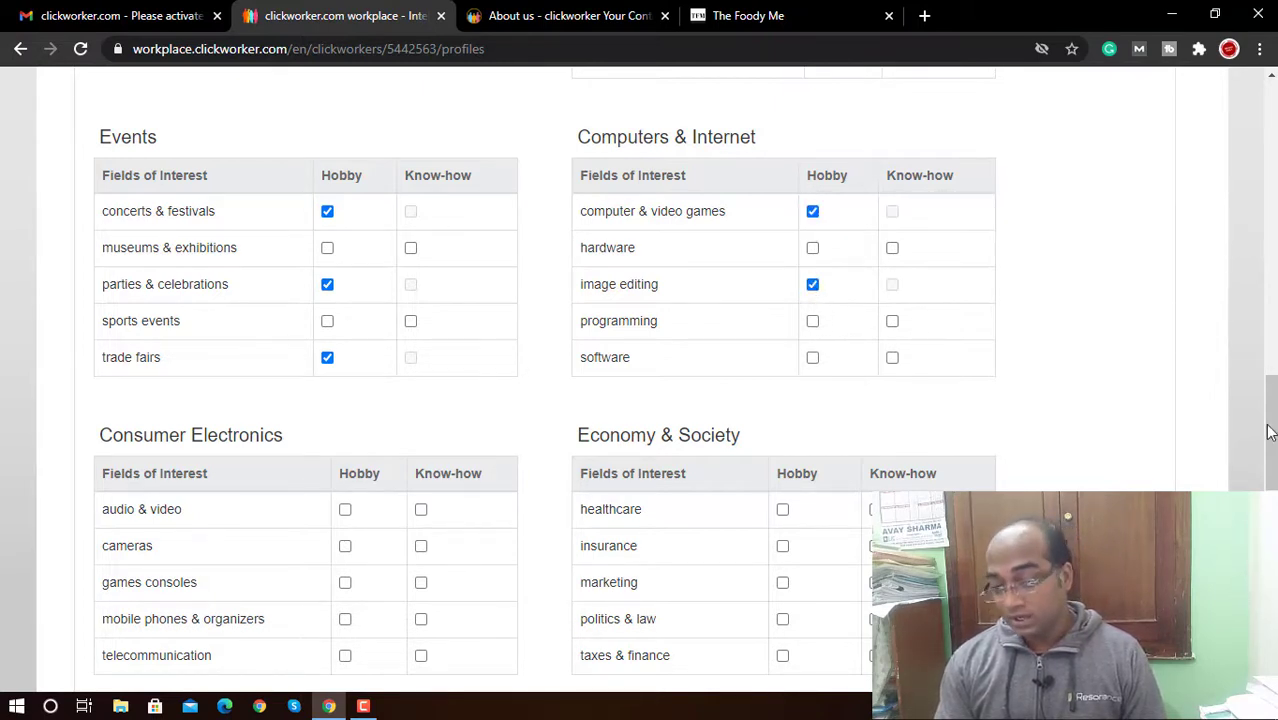
{"action": "left_click_drag", "start_coordinate": [1270, 432], "coordinate": [1270, 486]}
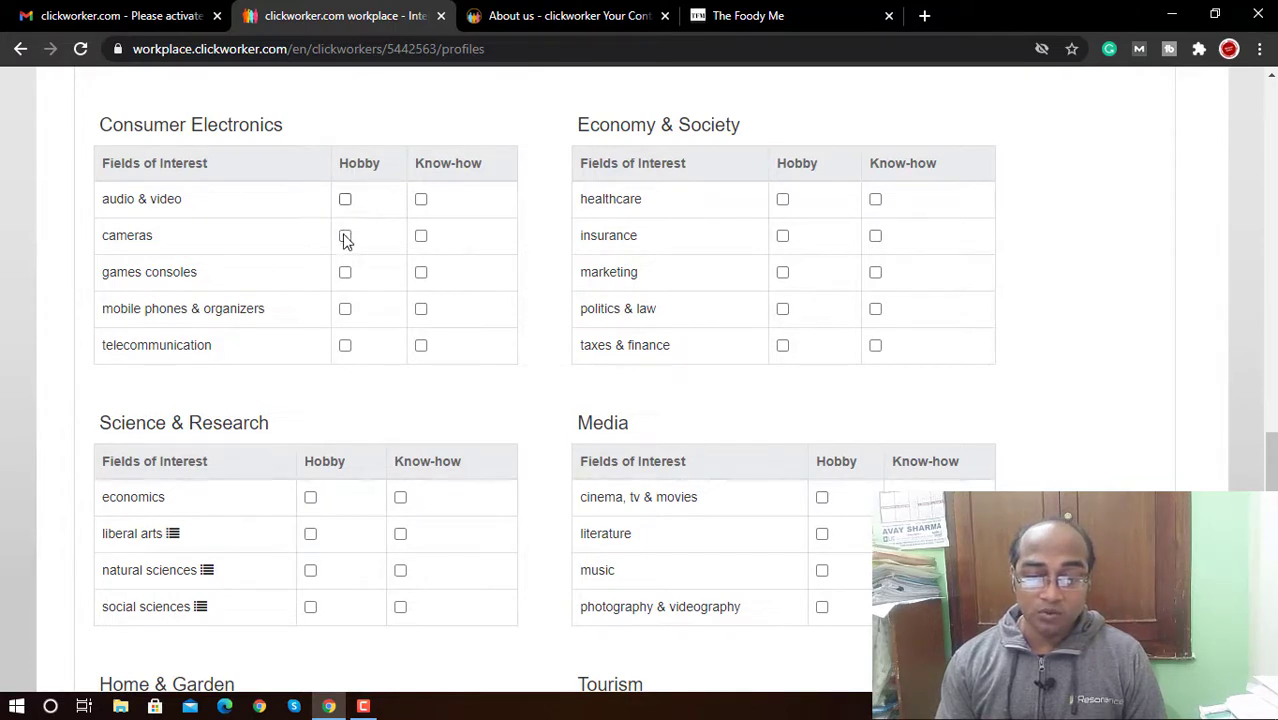
Step: Tick audio & video, cameras, mobile phones & organizers, healthcare and insurance as hobbies
{"action": "left_click", "coordinate": [345, 235]}
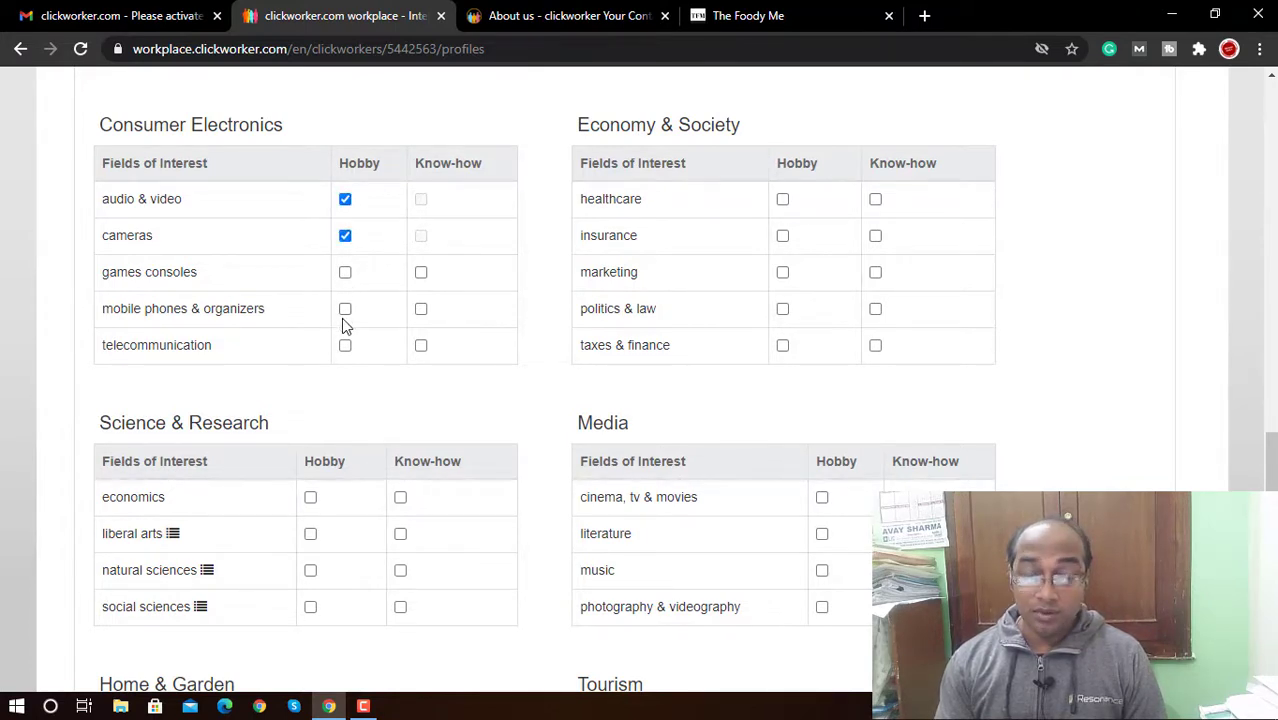
{"action": "left_click", "coordinate": [345, 312]}
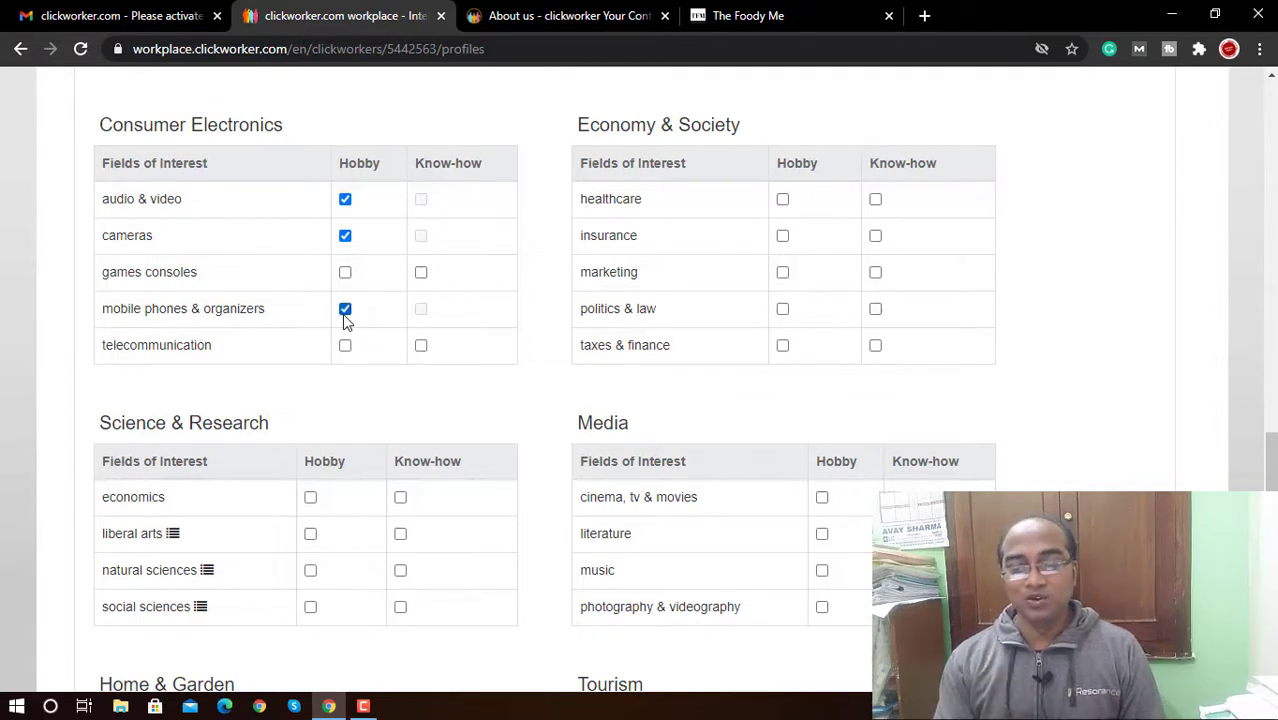
{"action": "left_click", "coordinate": [782, 199]}
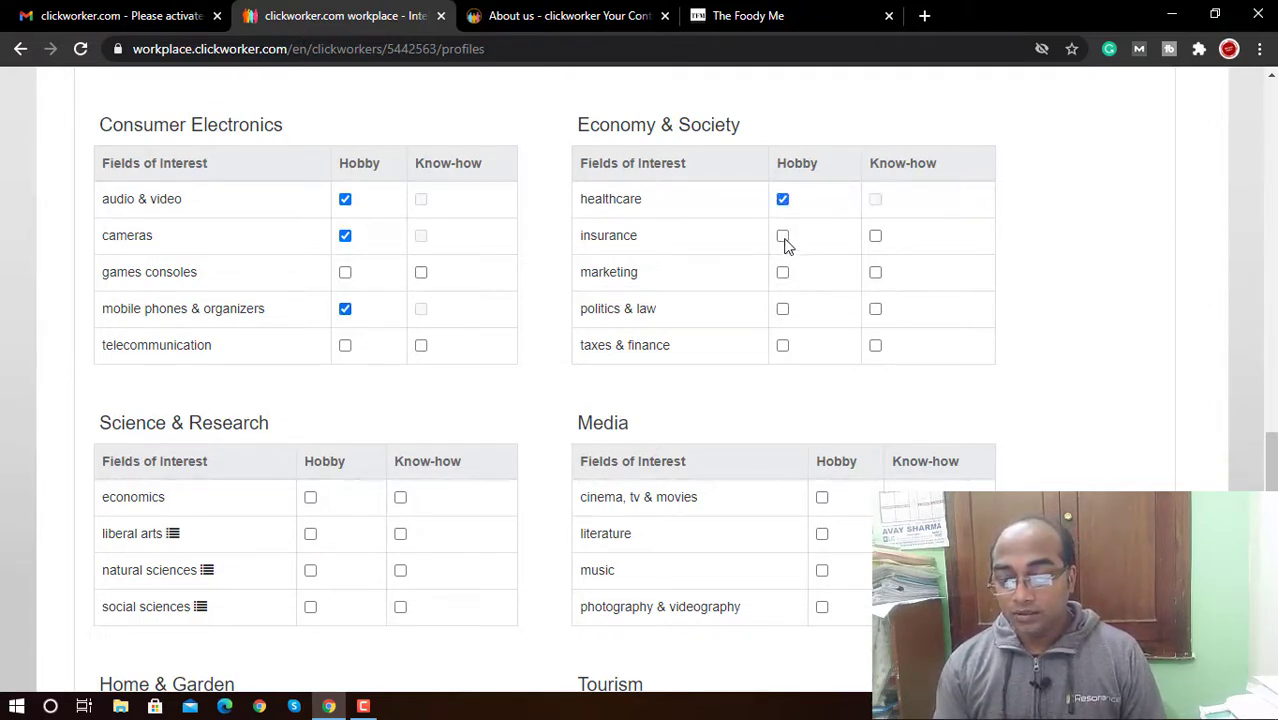
{"action": "left_click", "coordinate": [782, 236]}
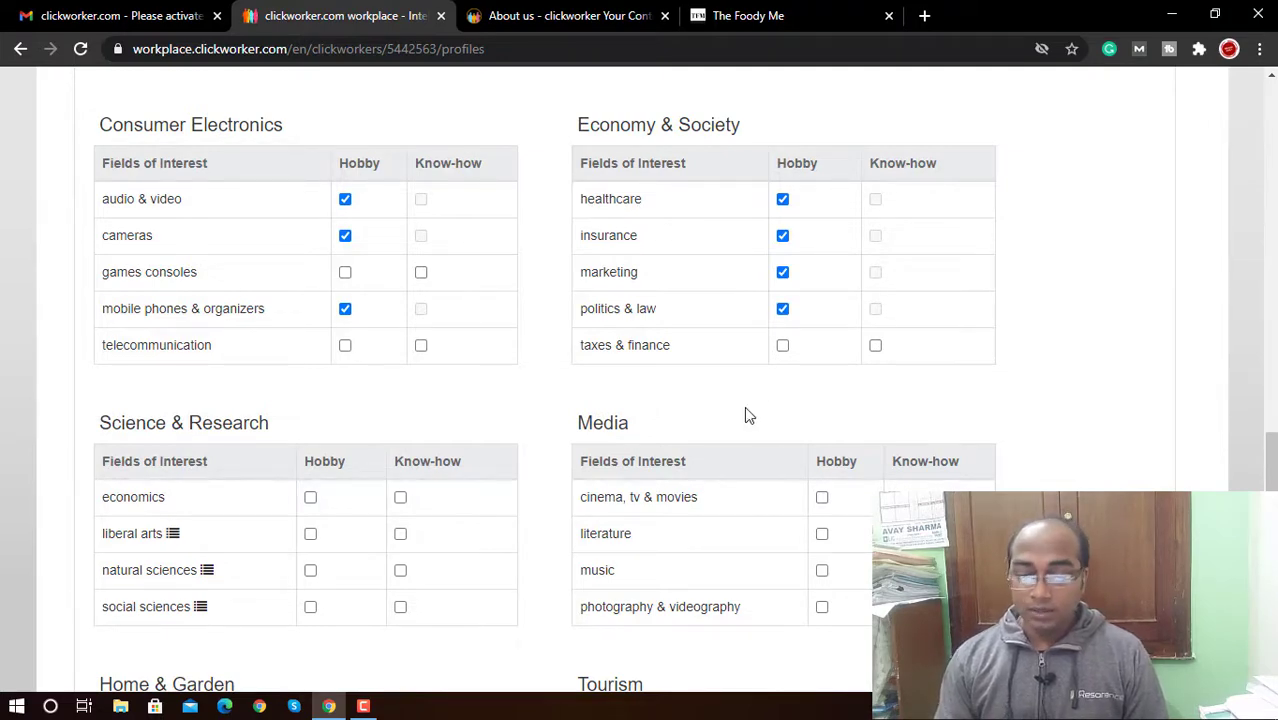
{"action": "scroll", "coordinate": [747, 414], "scroll_direction": "down", "scroll_amount": 3}
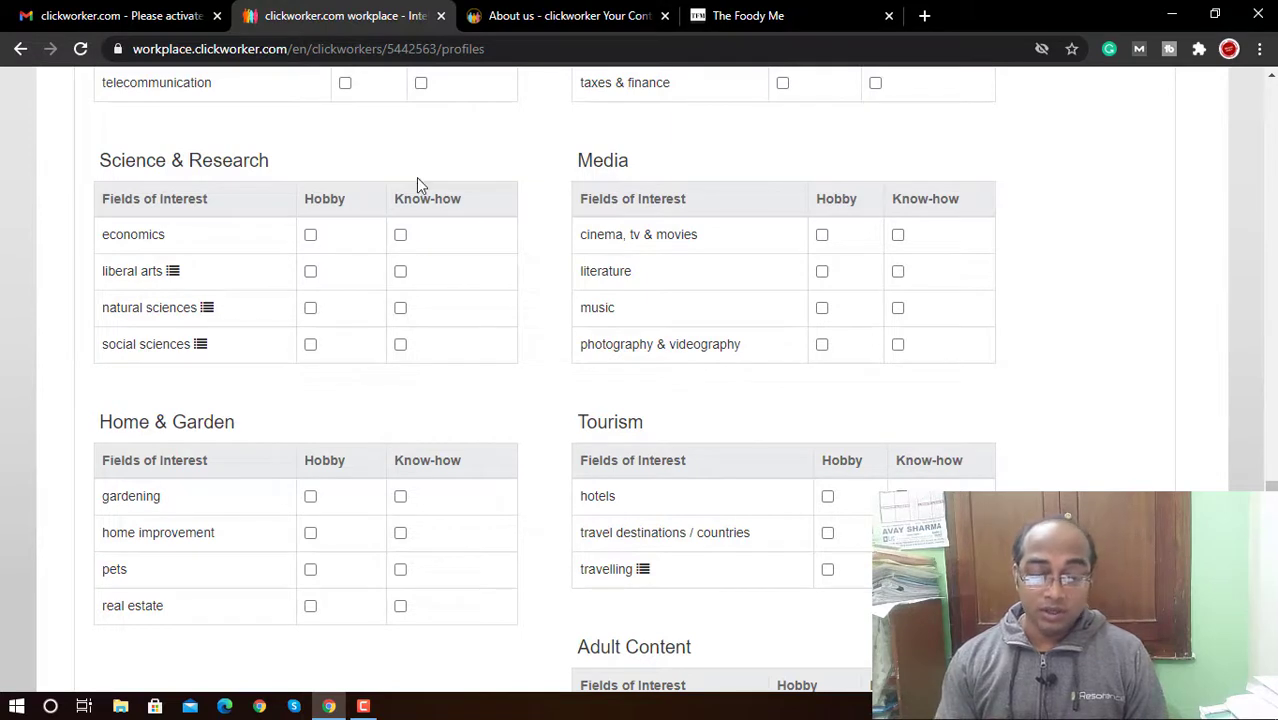
Step: Tick chemistry and medicine as natural sciences sub-interests and confirm
{"action": "left_click", "coordinate": [400, 308]}
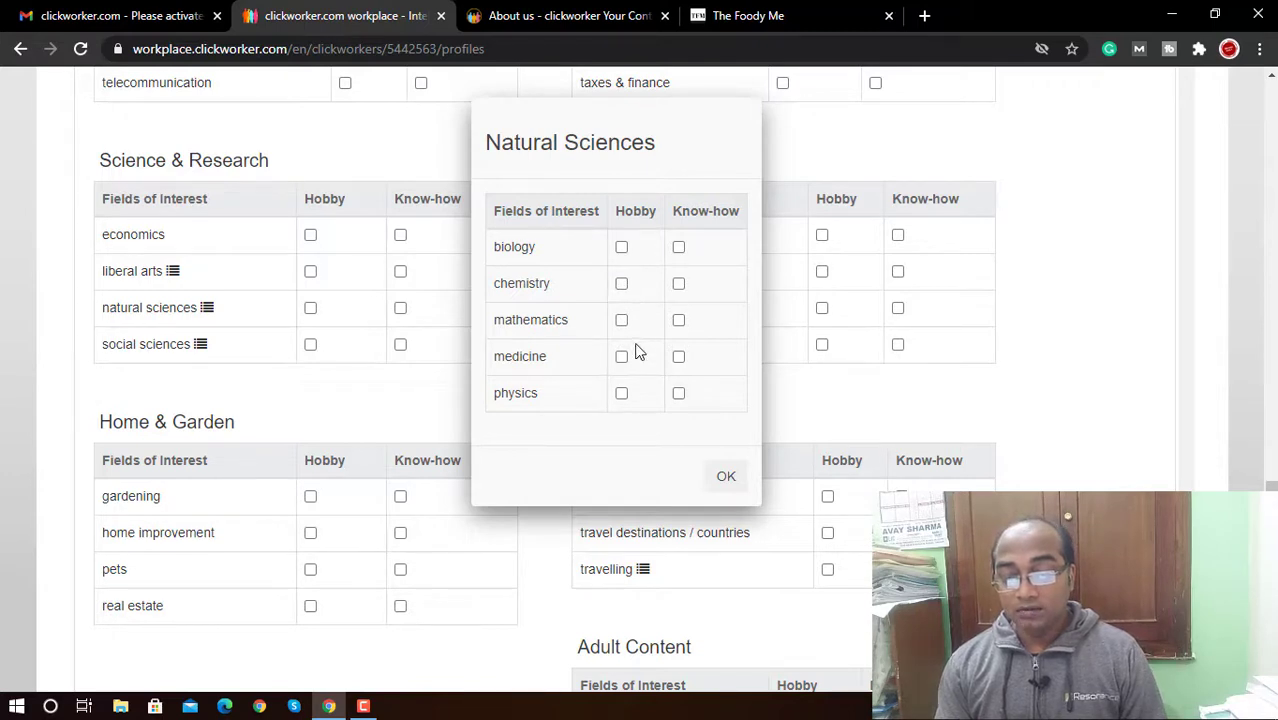
{"action": "left_click", "coordinate": [621, 283]}
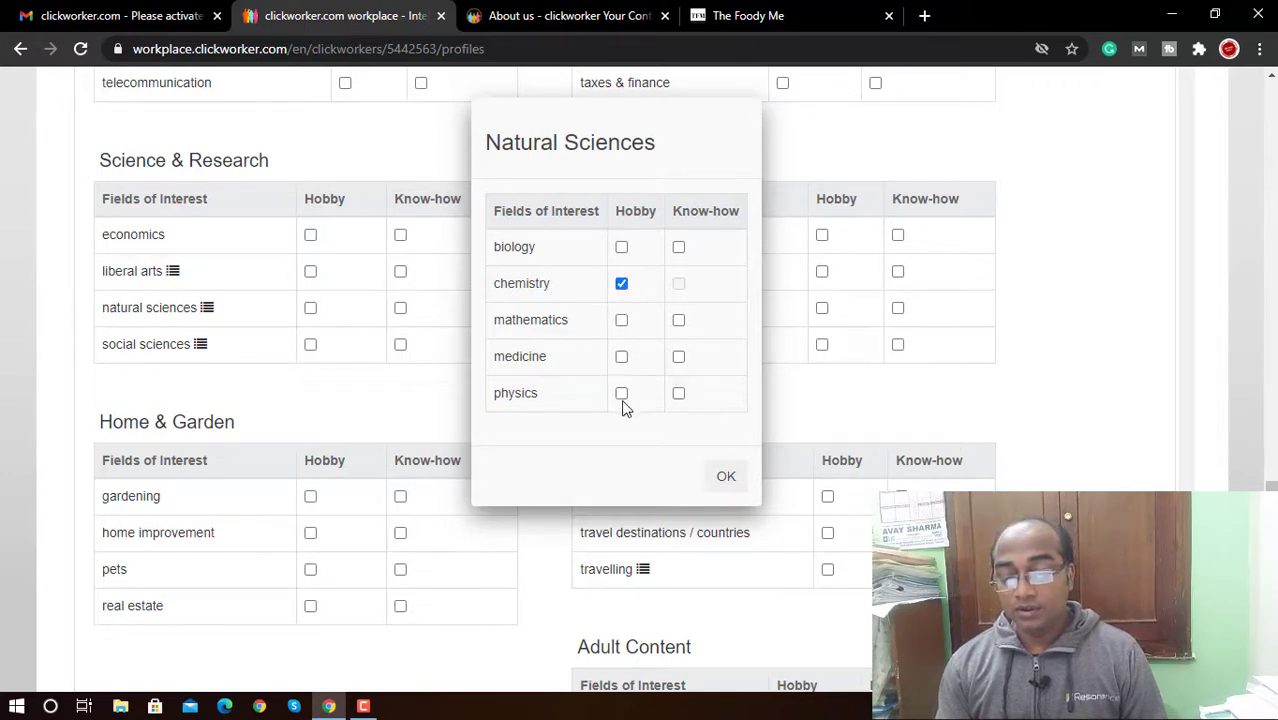
{"action": "left_click", "coordinate": [621, 356]}
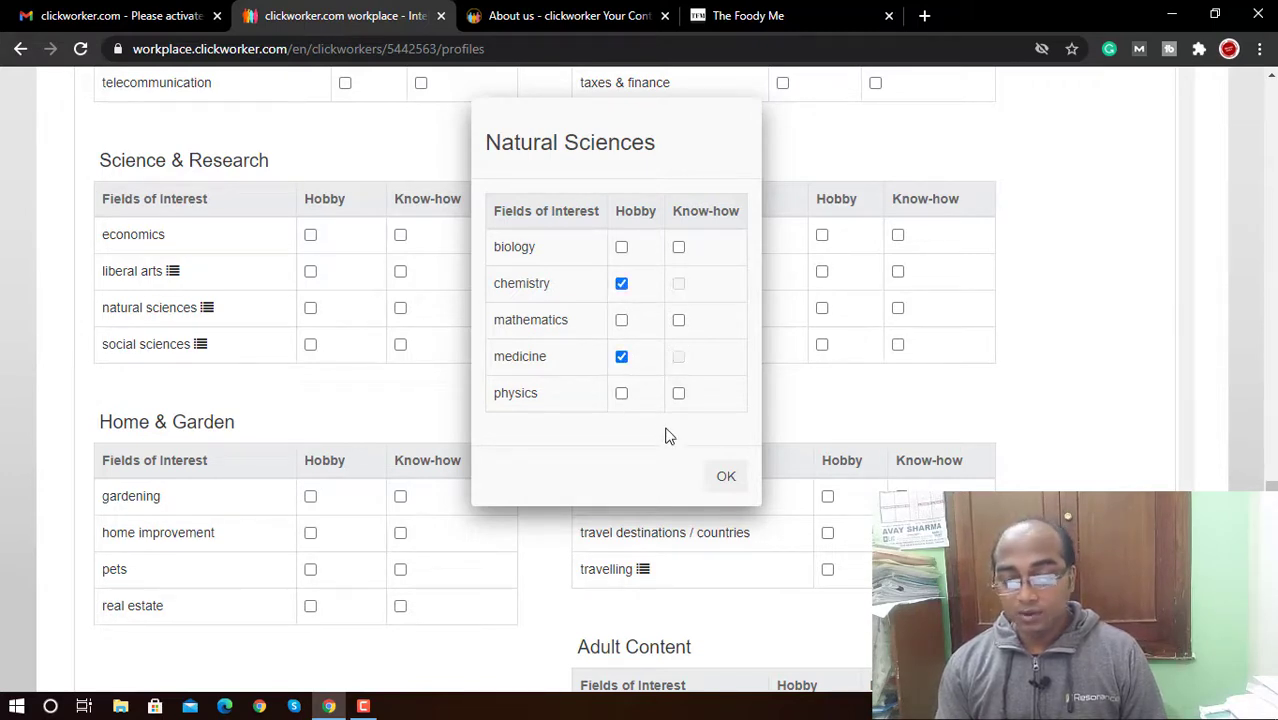
{"action": "left_click", "coordinate": [726, 476]}
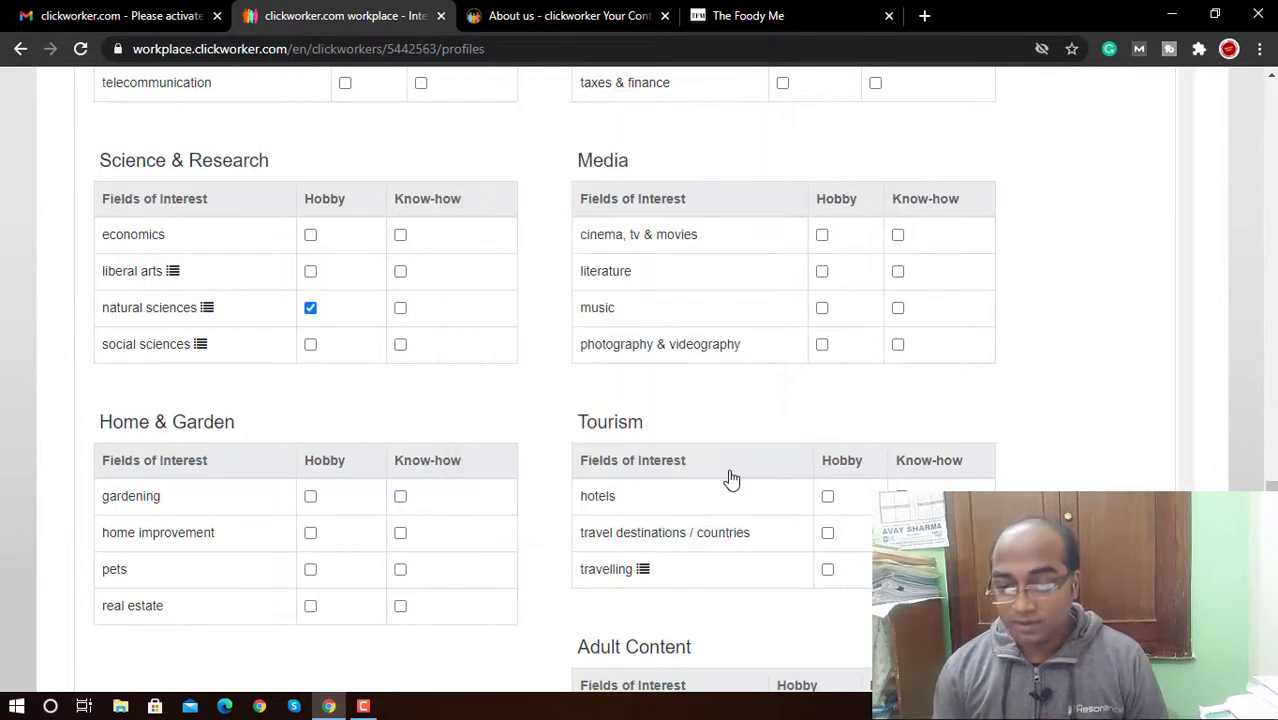
Step: Tick cinema, tv & movies, music and photography & videography as Media hobbies
{"action": "left_click", "coordinate": [822, 235]}
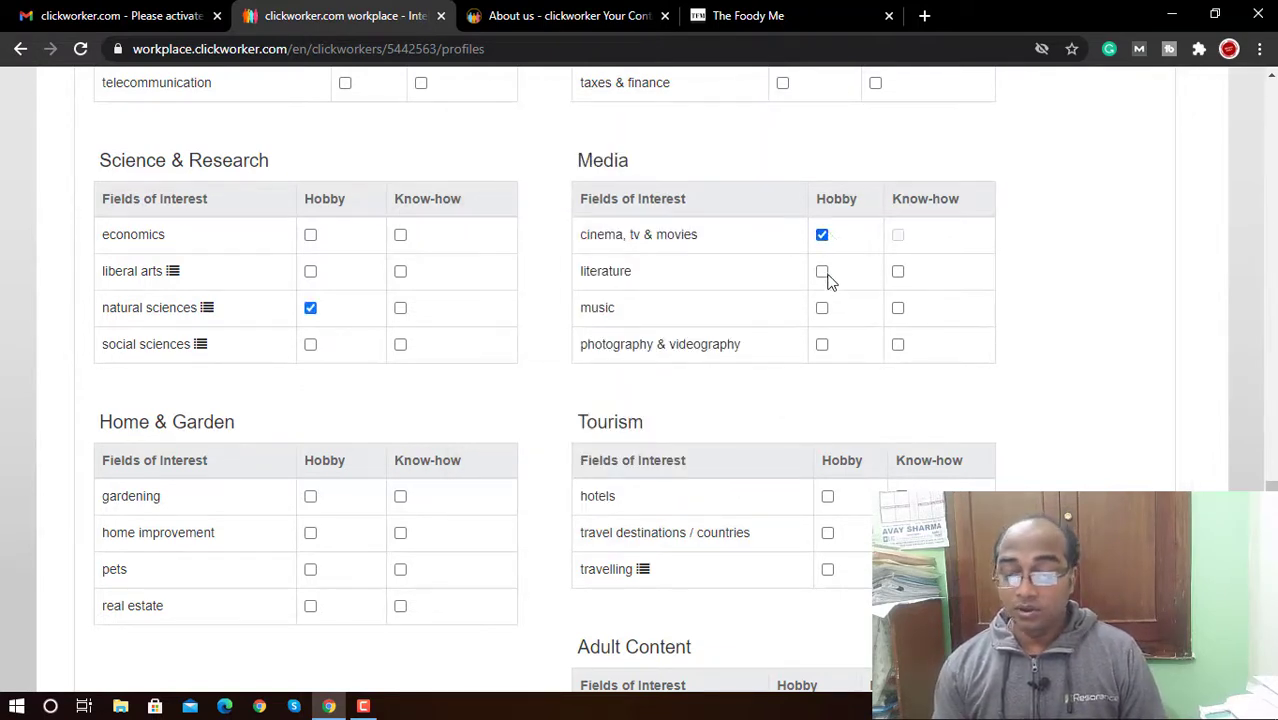
{"action": "left_click", "coordinate": [822, 309]}
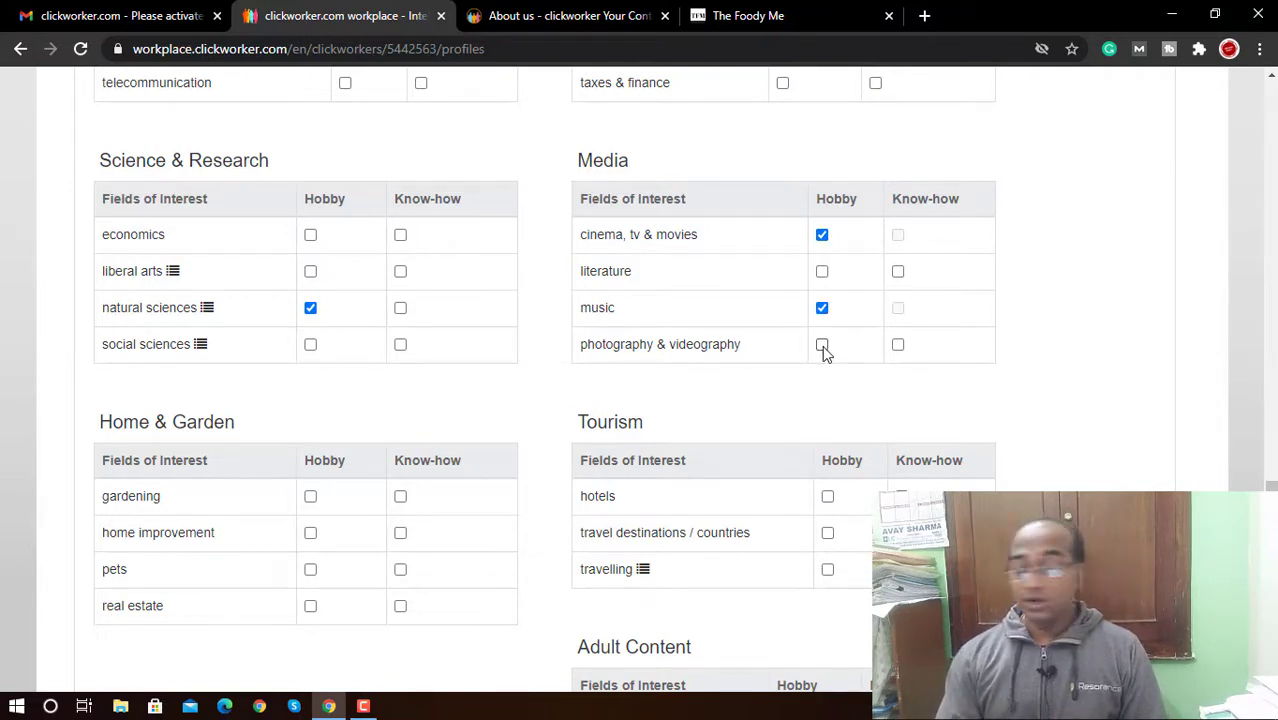
{"action": "left_click", "coordinate": [822, 345]}
{"action": "scroll", "coordinate": [1270, 486], "scroll_direction": "down", "scroll_amount": 1}
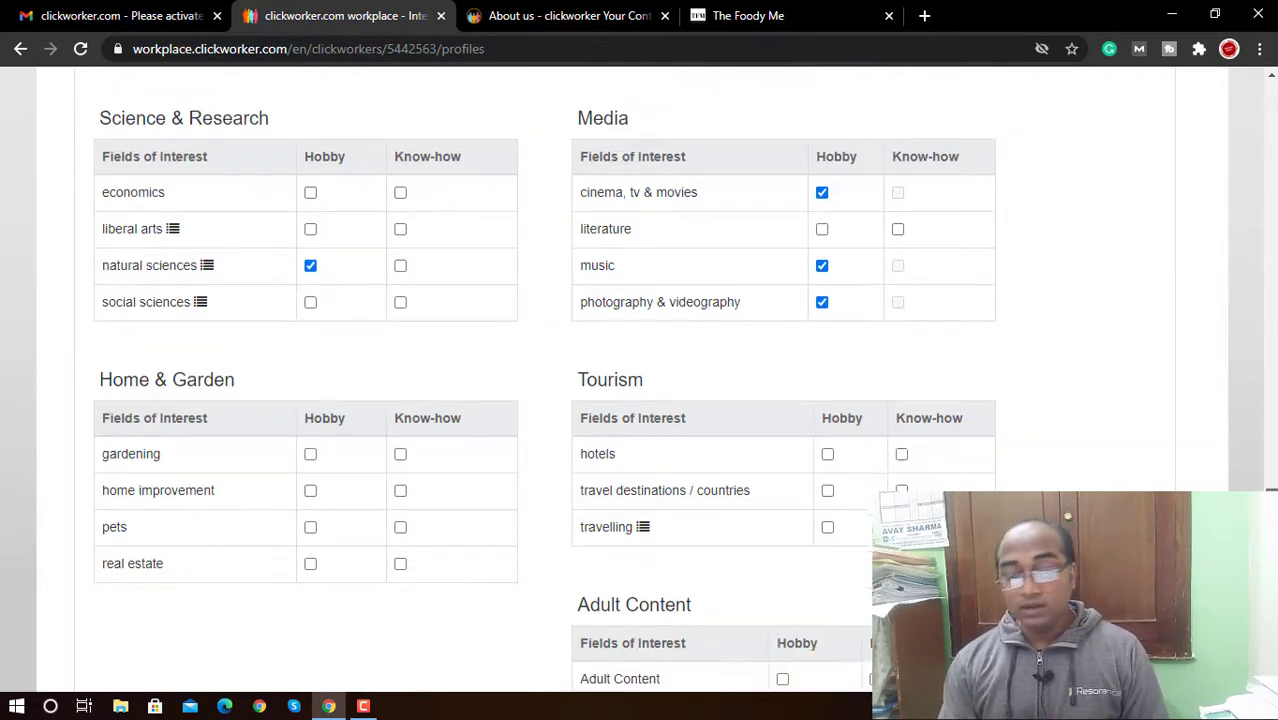
Step: Tick real estate, hotels and travel destinations / countries as hobbies, leaving travelling unticked
{"action": "scroll", "coordinate": [640, 380], "scroll_direction": "down", "scroll_amount": 3}
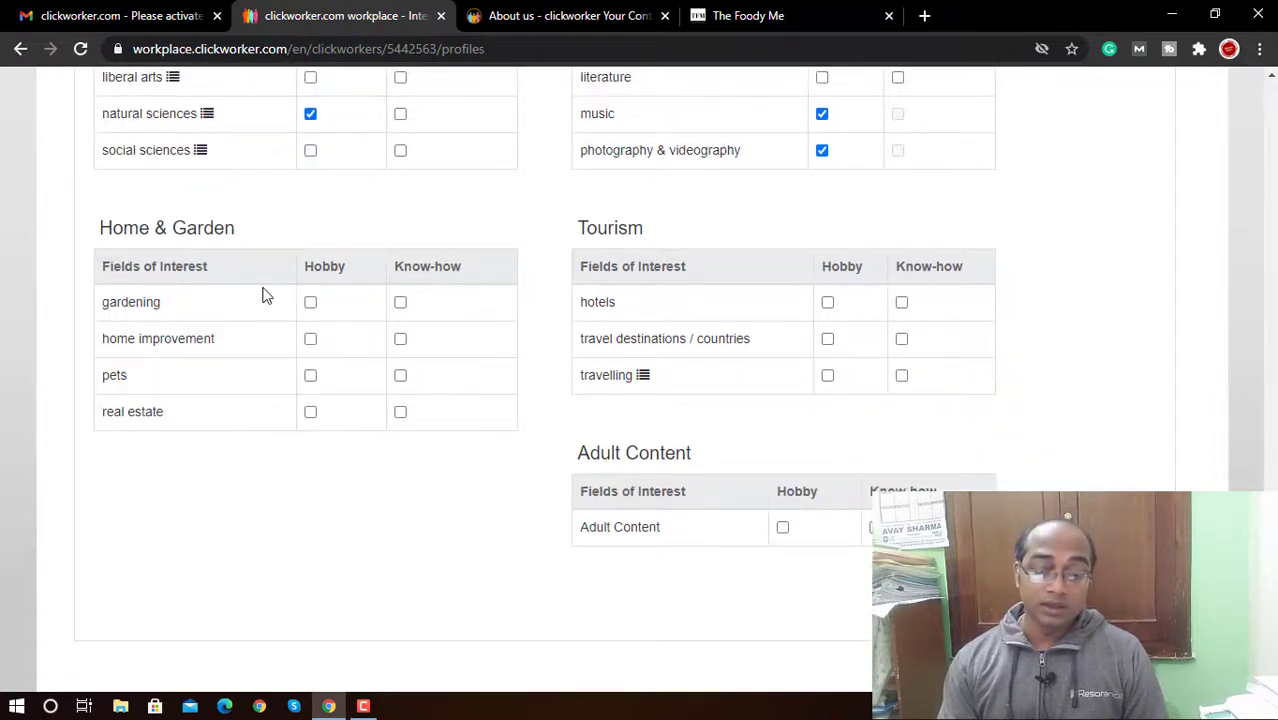
{"action": "left_click", "coordinate": [311, 413]}
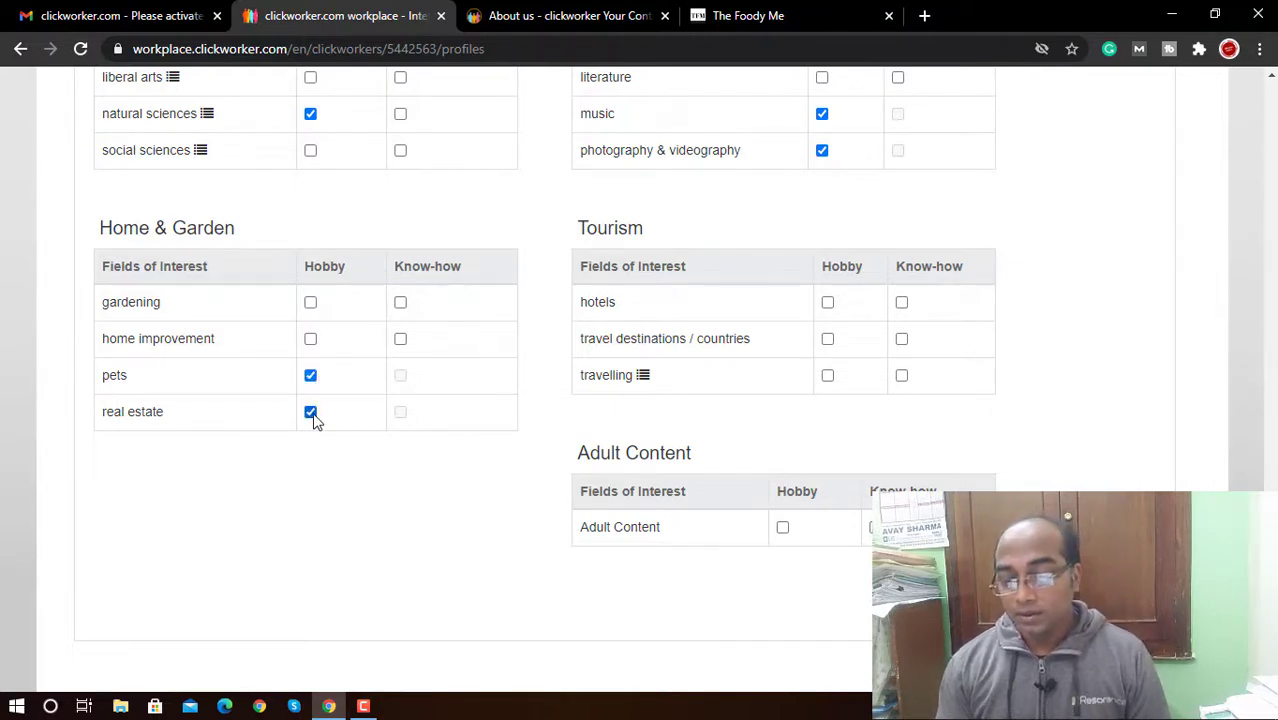
{"action": "left_click", "coordinate": [829, 302]}
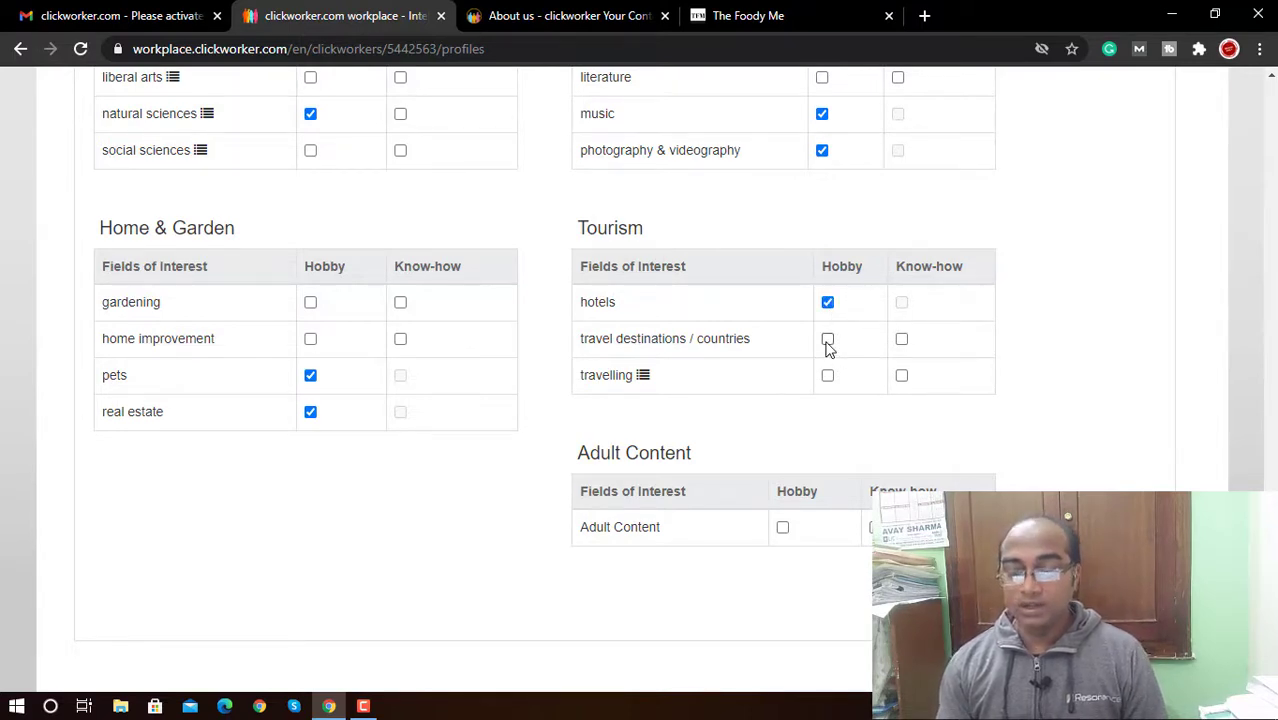
{"action": "left_click", "coordinate": [828, 340]}
{"action": "left_click", "coordinate": [828, 377]}
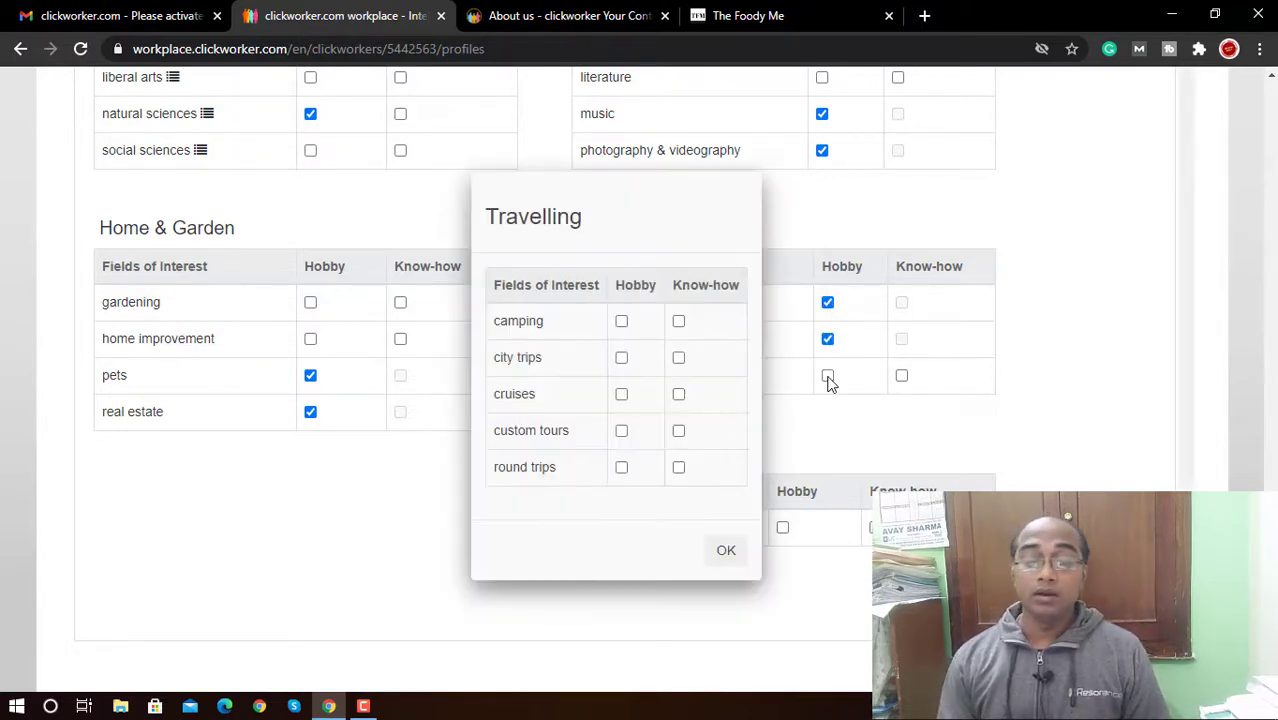
{"action": "left_click", "coordinate": [762, 514]}
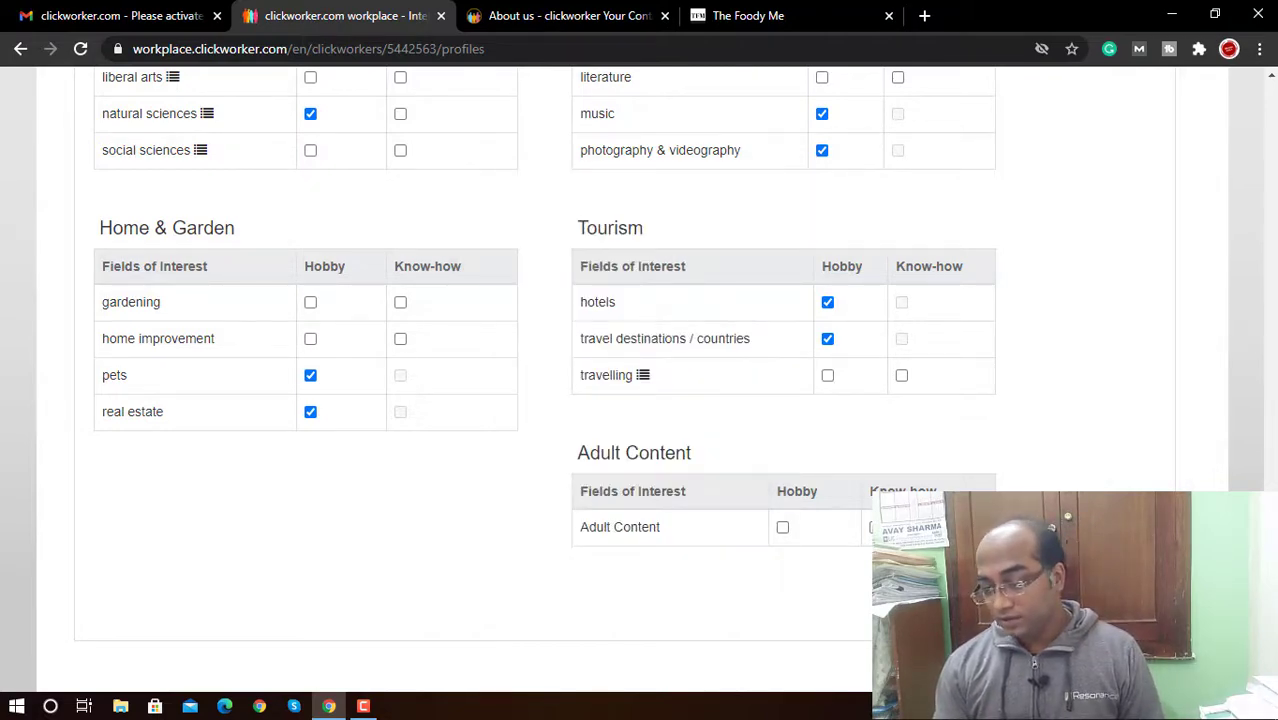
{"action": "scroll", "coordinate": [540, 400], "scroll_direction": "down", "scroll_amount": 3}
Step: Scroll back to the top and reload the Clickworker home page
{"action": "scroll", "coordinate": [540, 400], "scroll_direction": "up", "scroll_amount": 15}
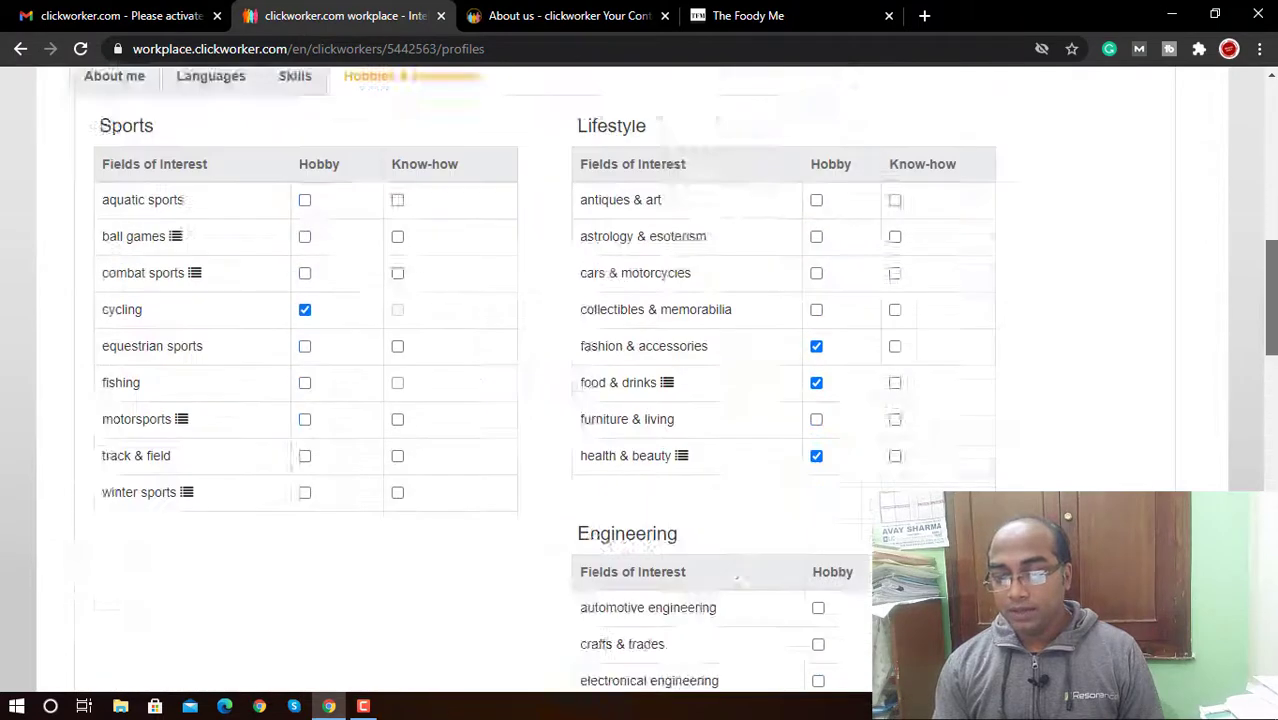
{"action": "scroll", "coordinate": [620, 400], "scroll_direction": "up", "scroll_amount": 2}
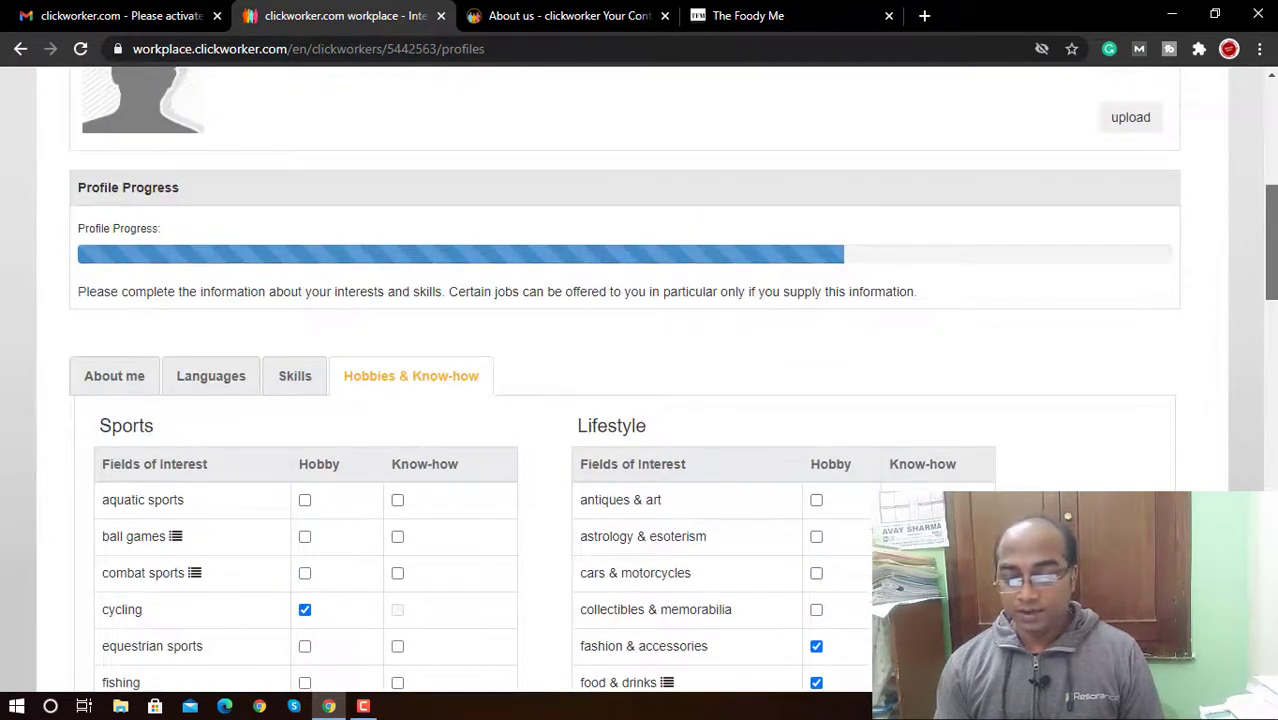
{"action": "scroll", "coordinate": [212, 350], "scroll_direction": "down", "scroll_amount": 6}
{"action": "scroll", "coordinate": [212, 350], "scroll_direction": "up", "scroll_amount": 12}
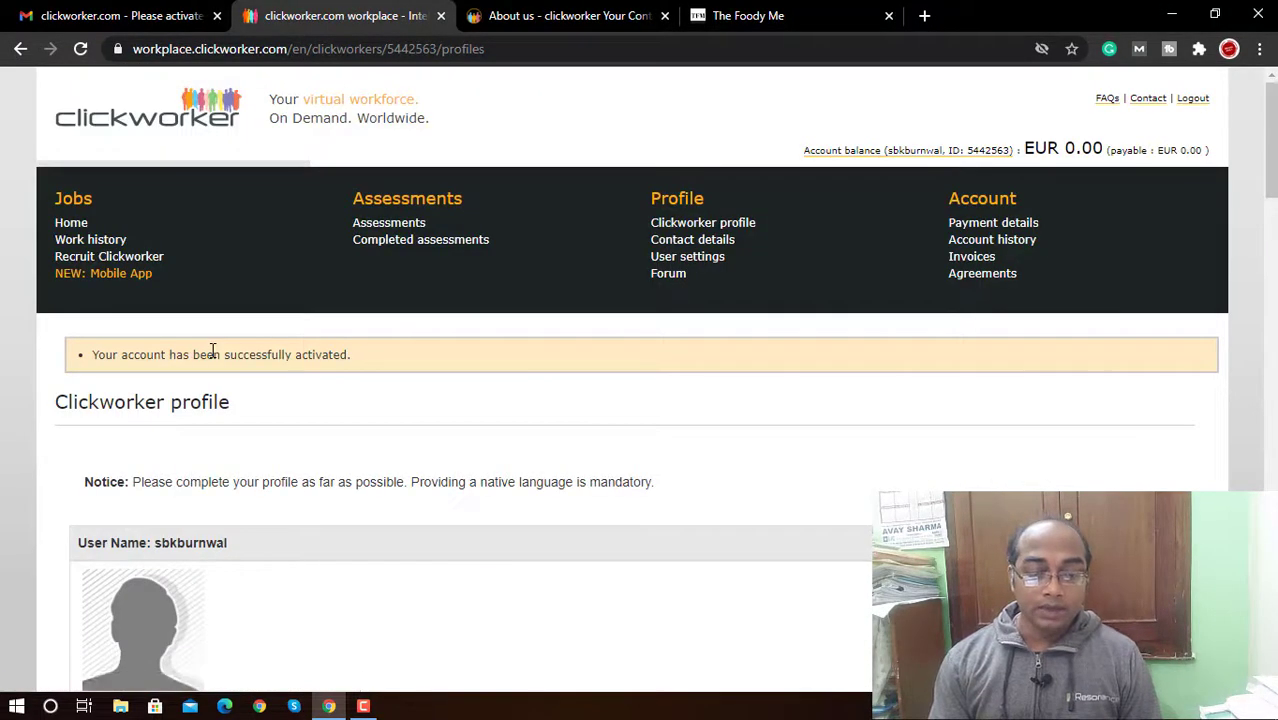
{"action": "left_click", "coordinate": [74, 222]}
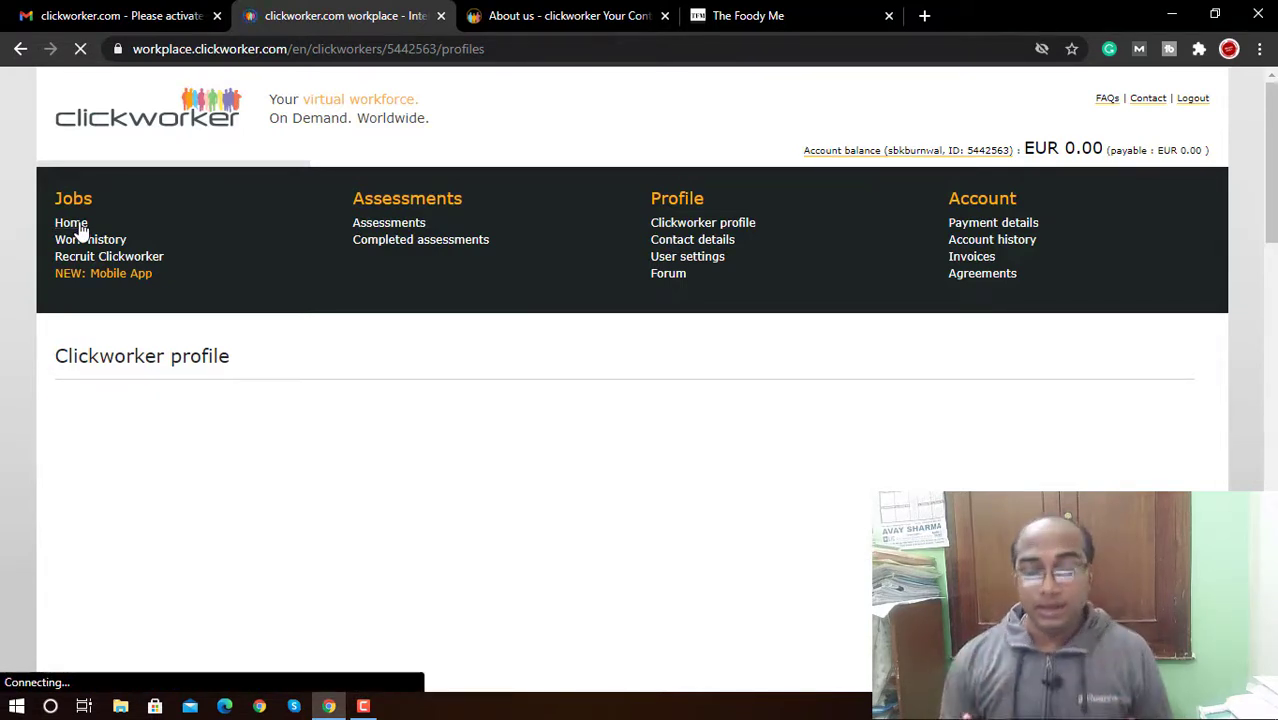
Step: Open the Assessments page in a new tab and select the account balance line
{"action": "middle_click", "coordinate": [403, 230]}
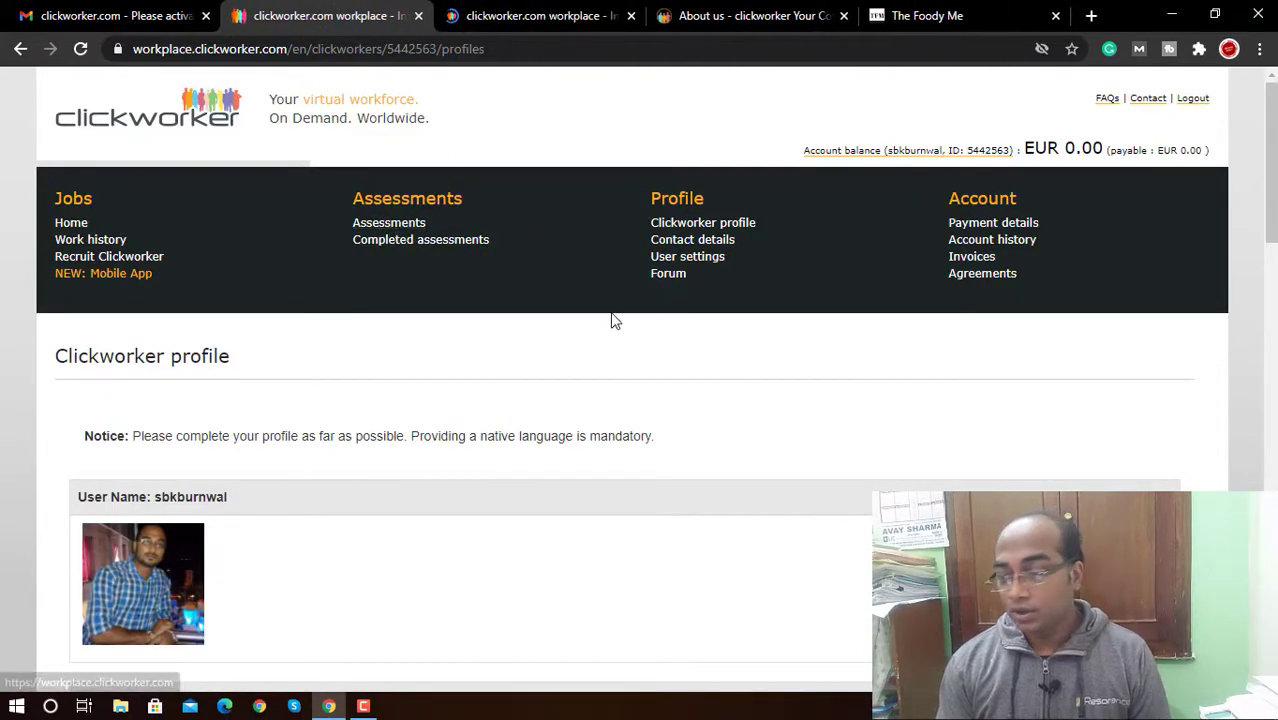
{"action": "scroll", "coordinate": [630, 380], "scroll_direction": "down", "scroll_amount": 6}
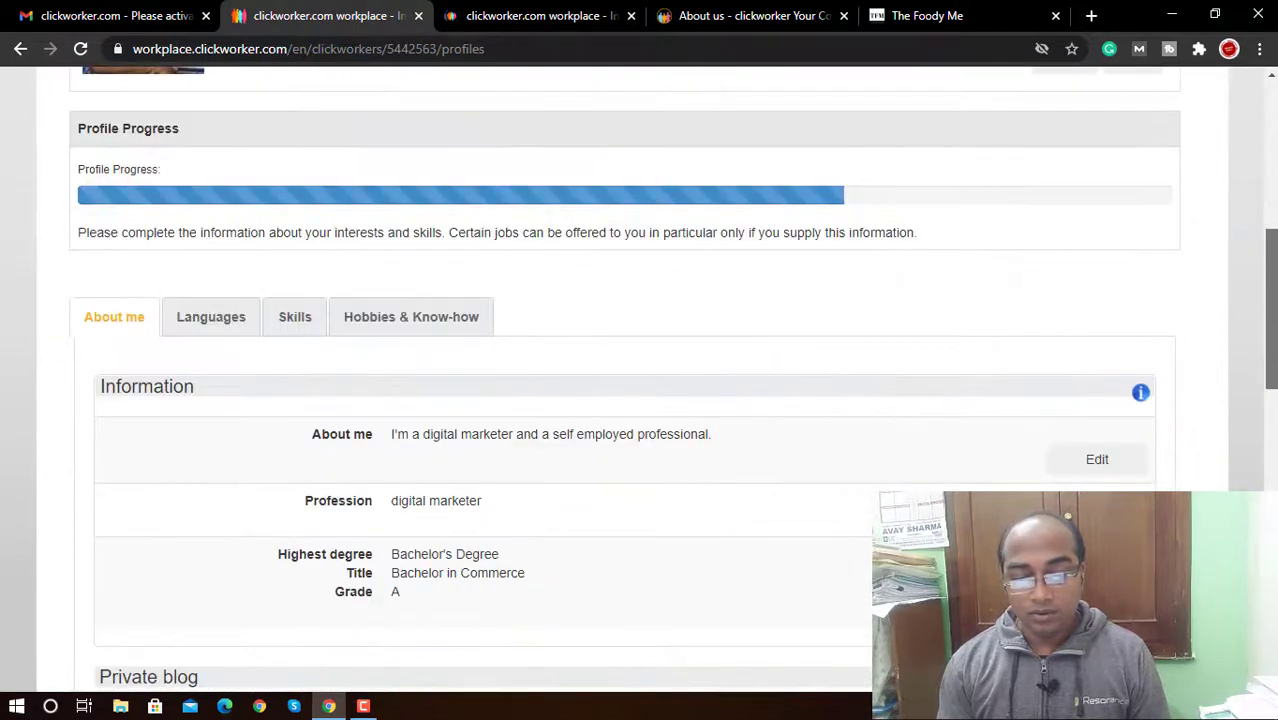
{"action": "scroll", "coordinate": [640, 380], "scroll_direction": "up", "scroll_amount": 10}
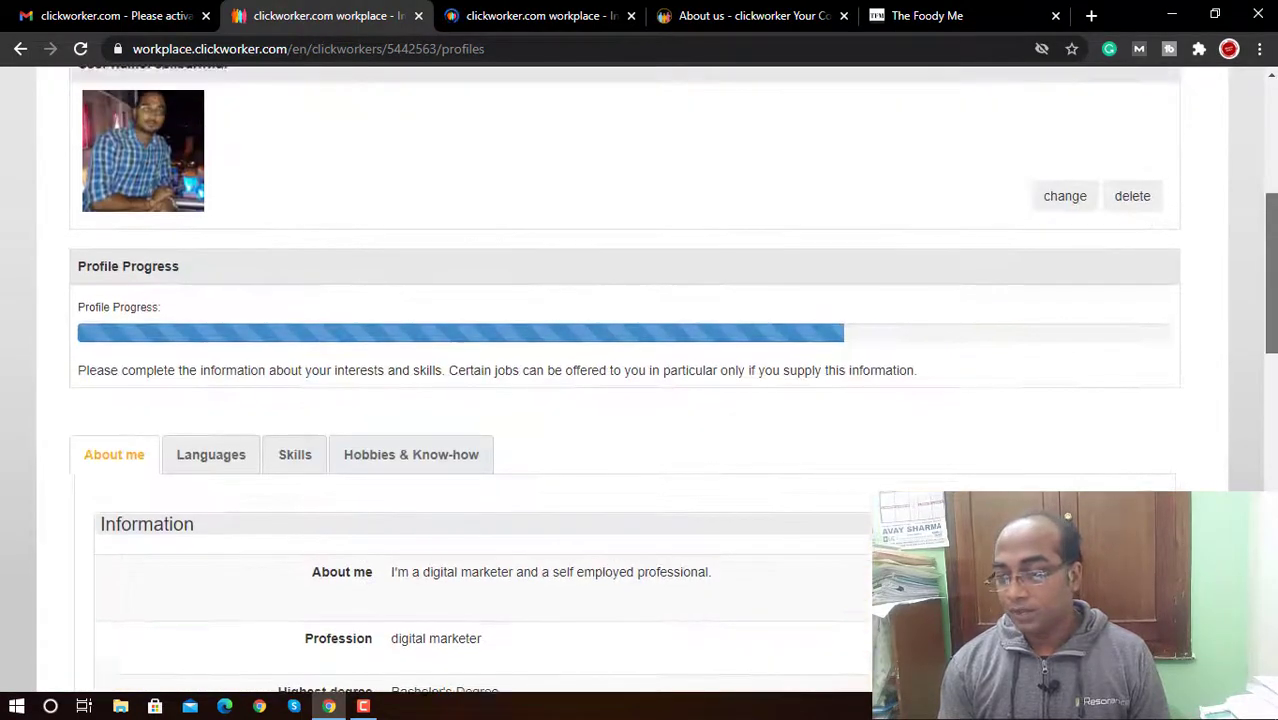
{"action": "scroll", "coordinate": [640, 380], "scroll_direction": "up", "scroll_amount": 1}
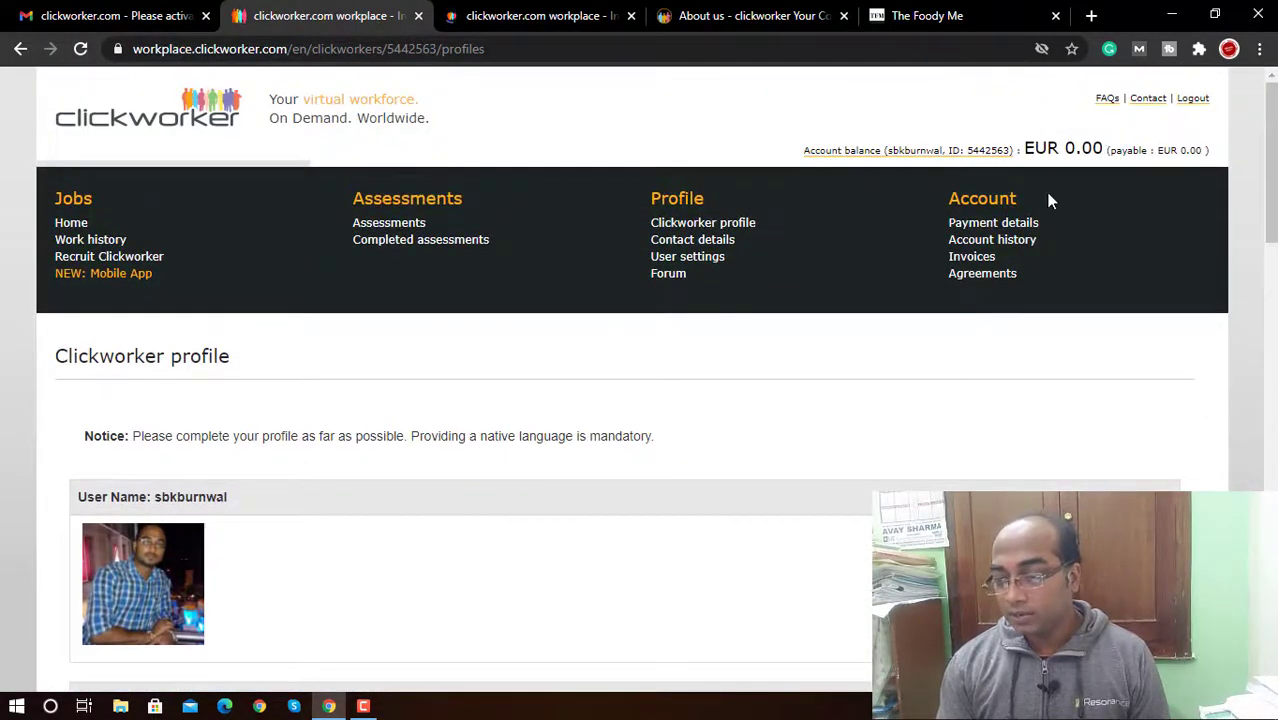
{"action": "triple_click", "coordinate": [1087, 147]}
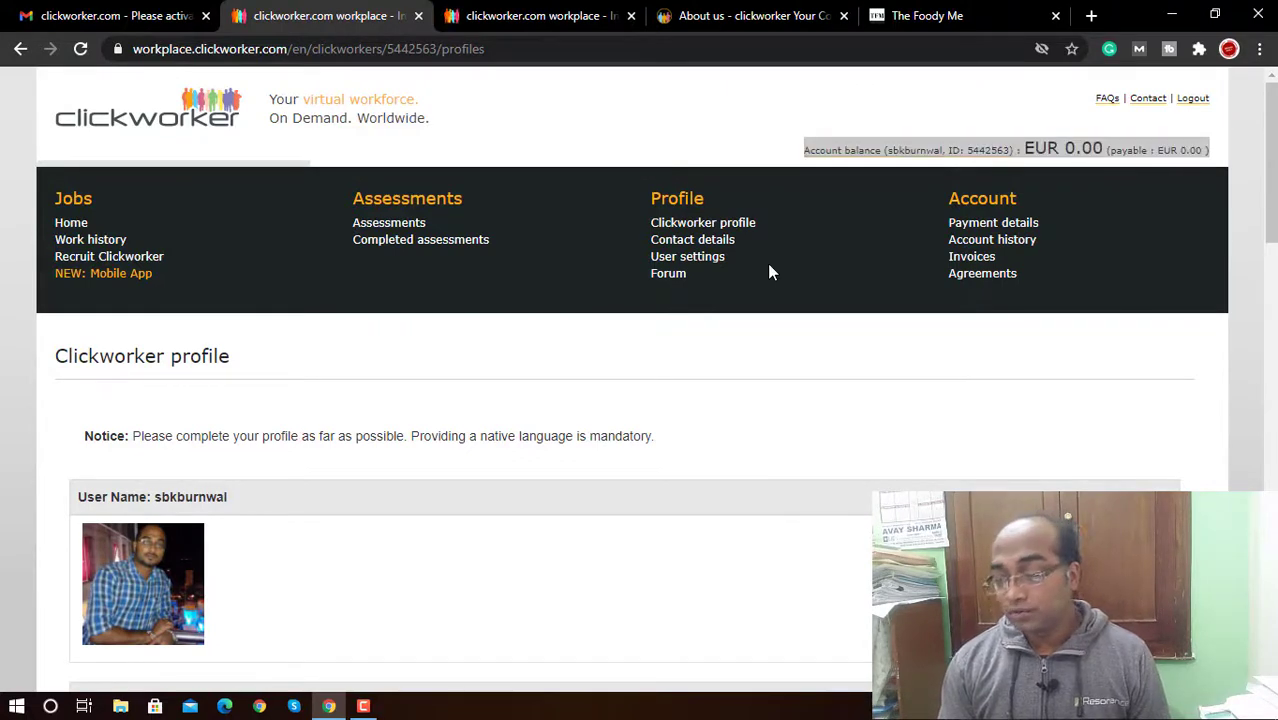
Step: Close the About us, The Foody Me and extra workplace tabs, then show Assessments
{"action": "left_click", "coordinate": [570, 20]}
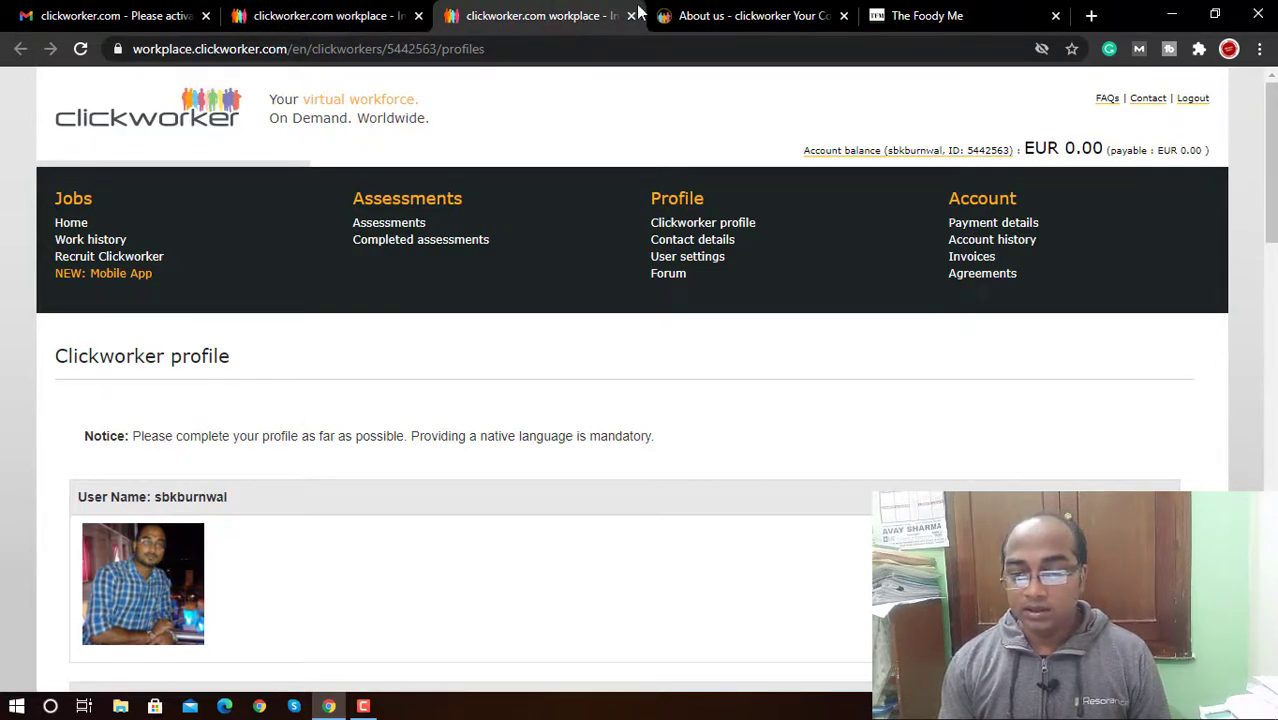
{"action": "left_click", "coordinate": [843, 16]}
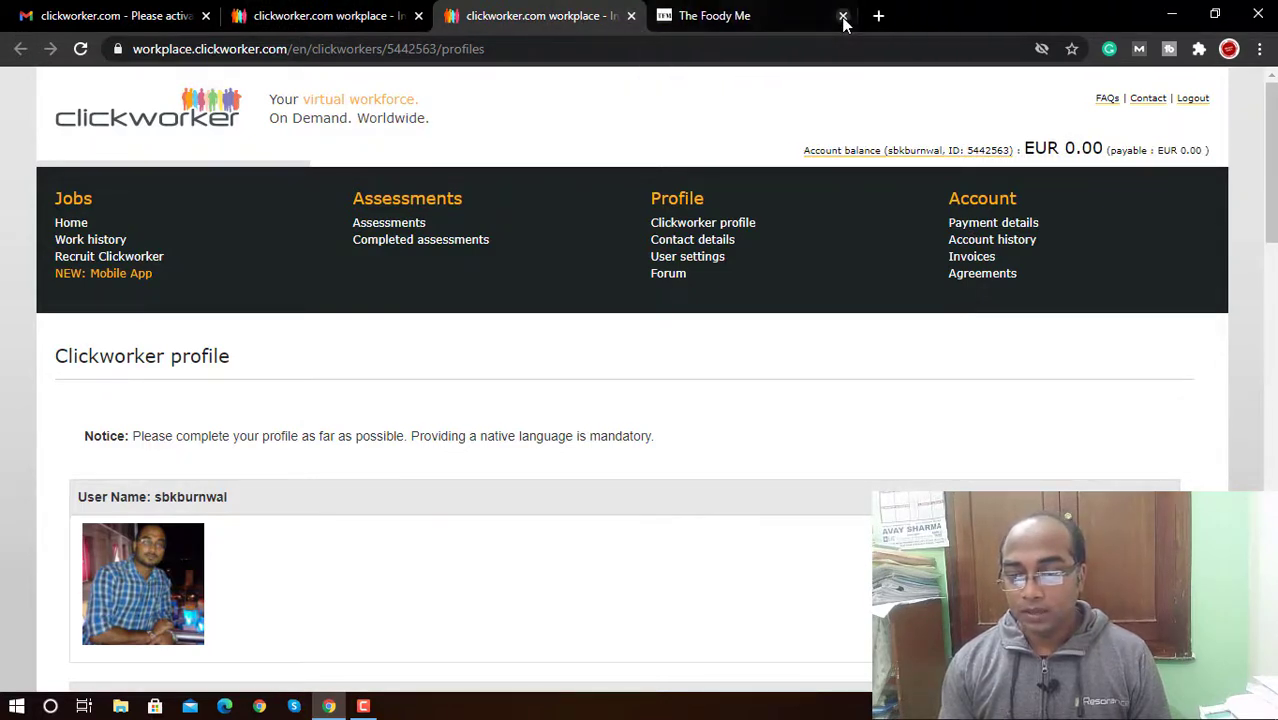
{"action": "left_click", "coordinate": [843, 16]}
{"action": "left_click", "coordinate": [665, 16]}
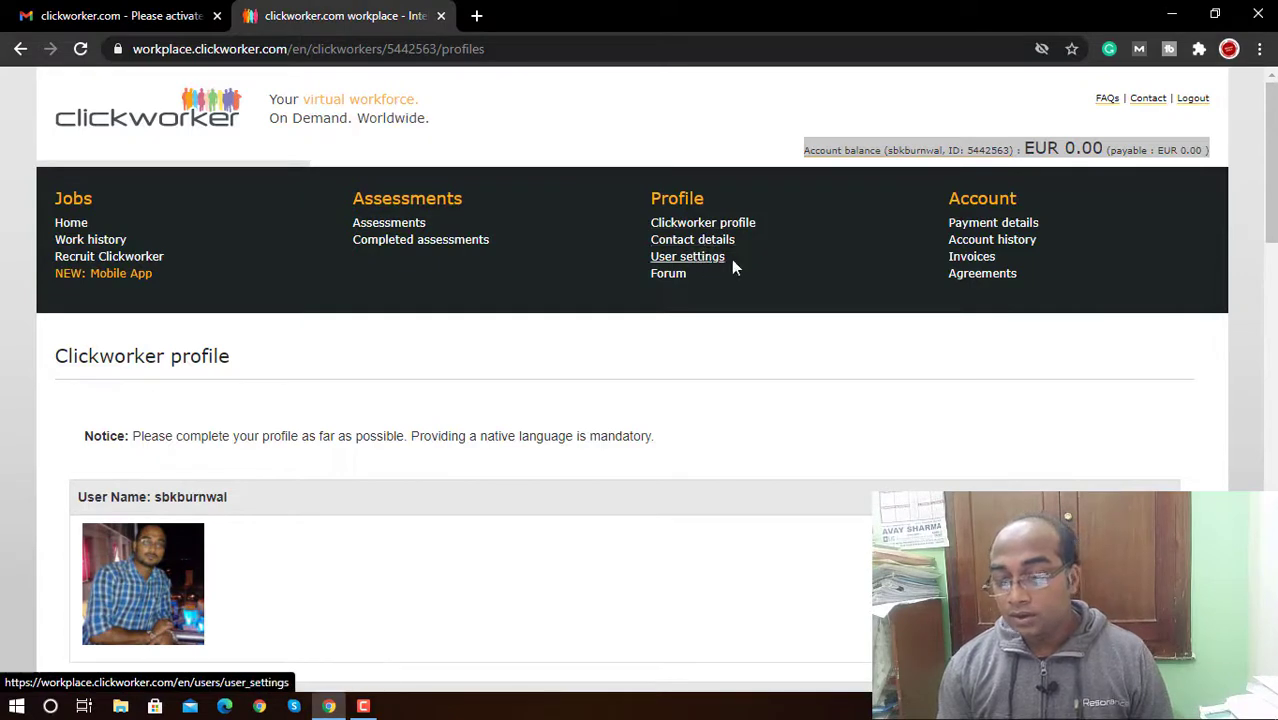
{"action": "left_click", "coordinate": [990, 232]}
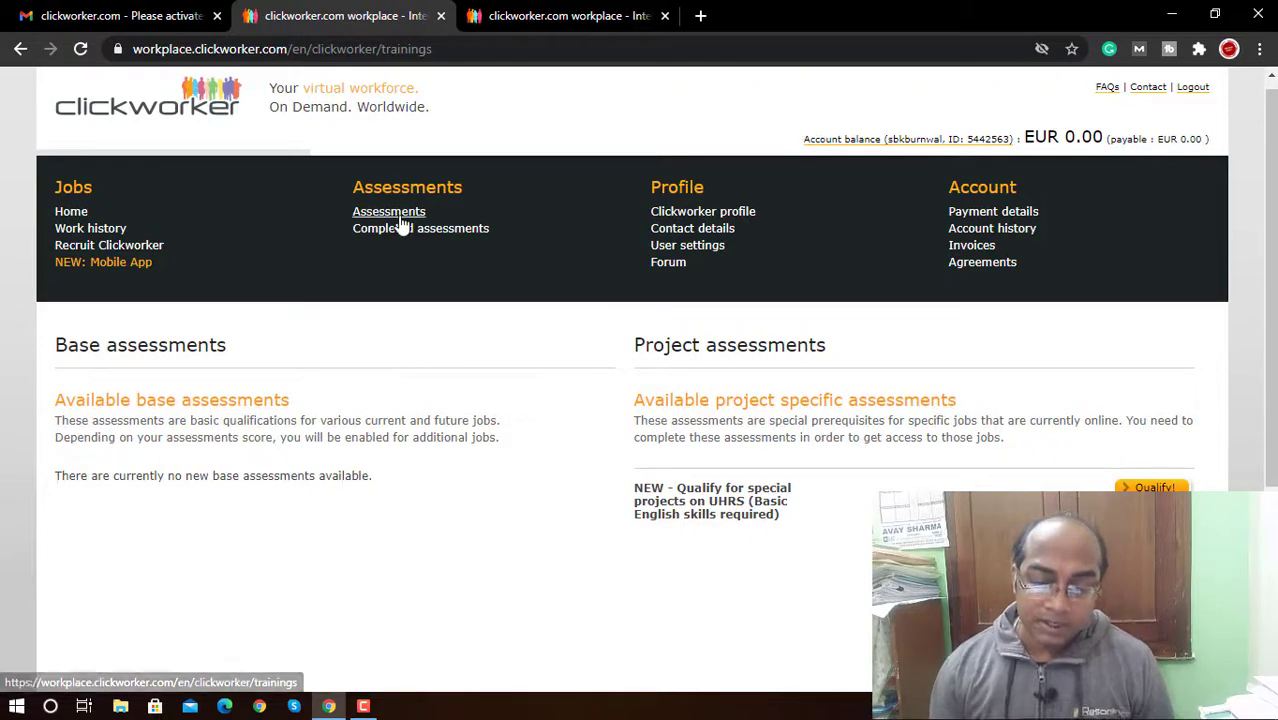
{"action": "triple_click", "coordinate": [261, 402]}
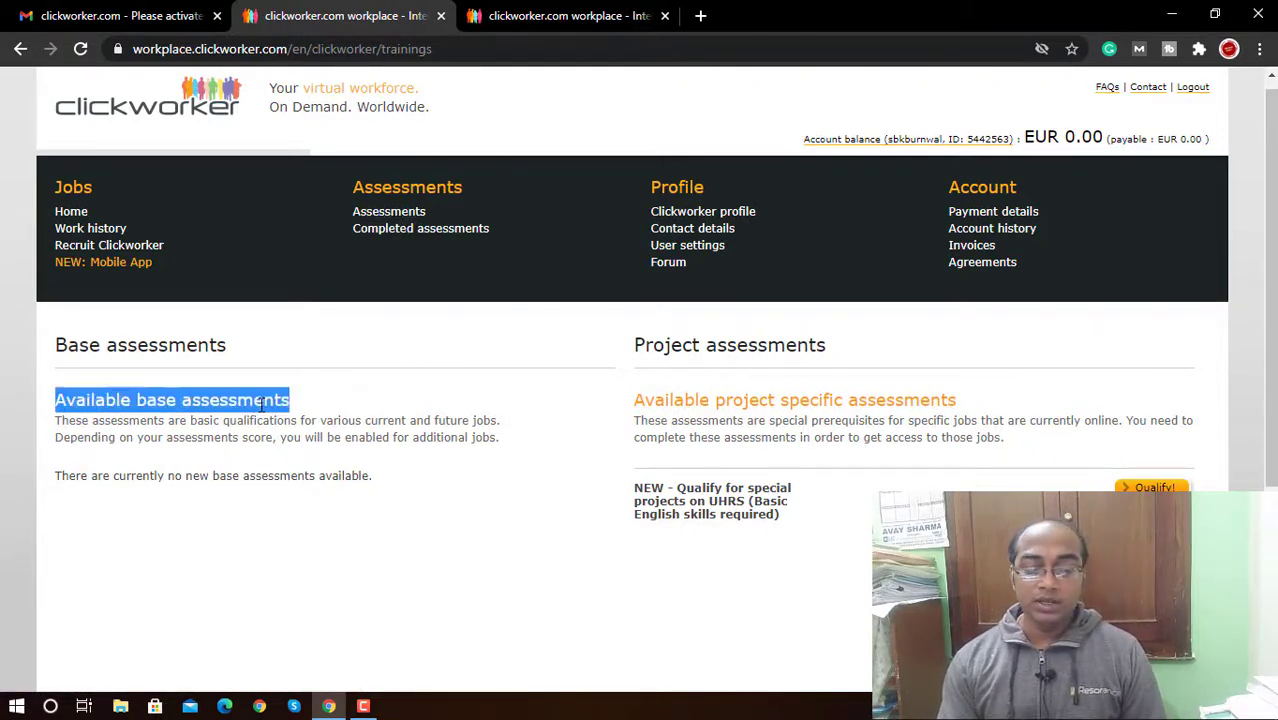
{"action": "left_click", "coordinate": [290, 471]}
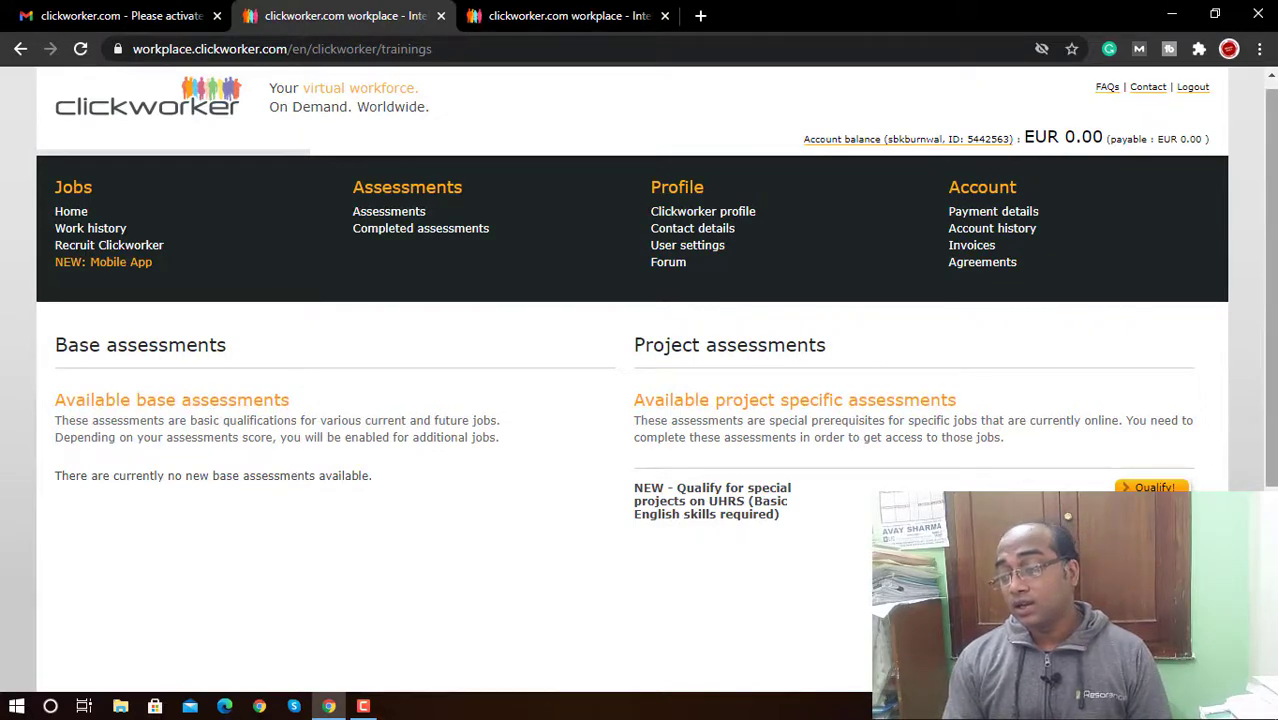
{"action": "scroll", "coordinate": [640, 380], "scroll_direction": "down", "scroll_amount": 3}
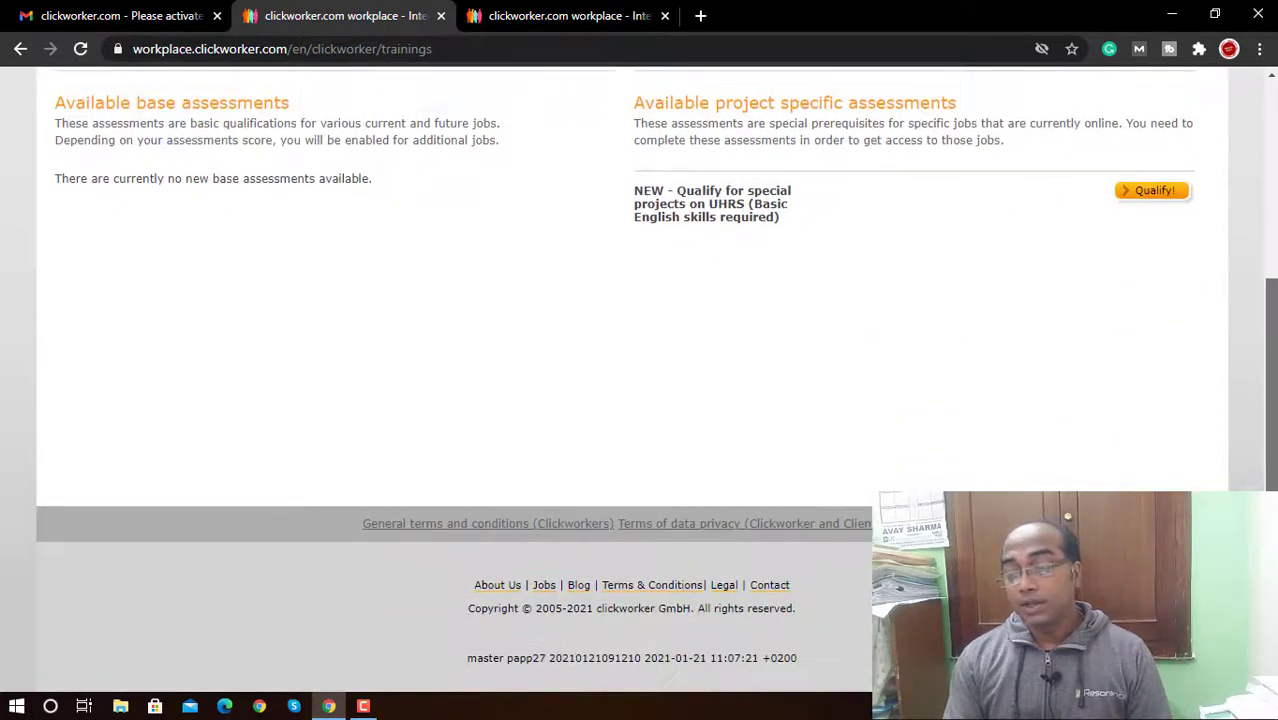
{"action": "scroll", "coordinate": [640, 380], "scroll_direction": "up", "scroll_amount": 3}
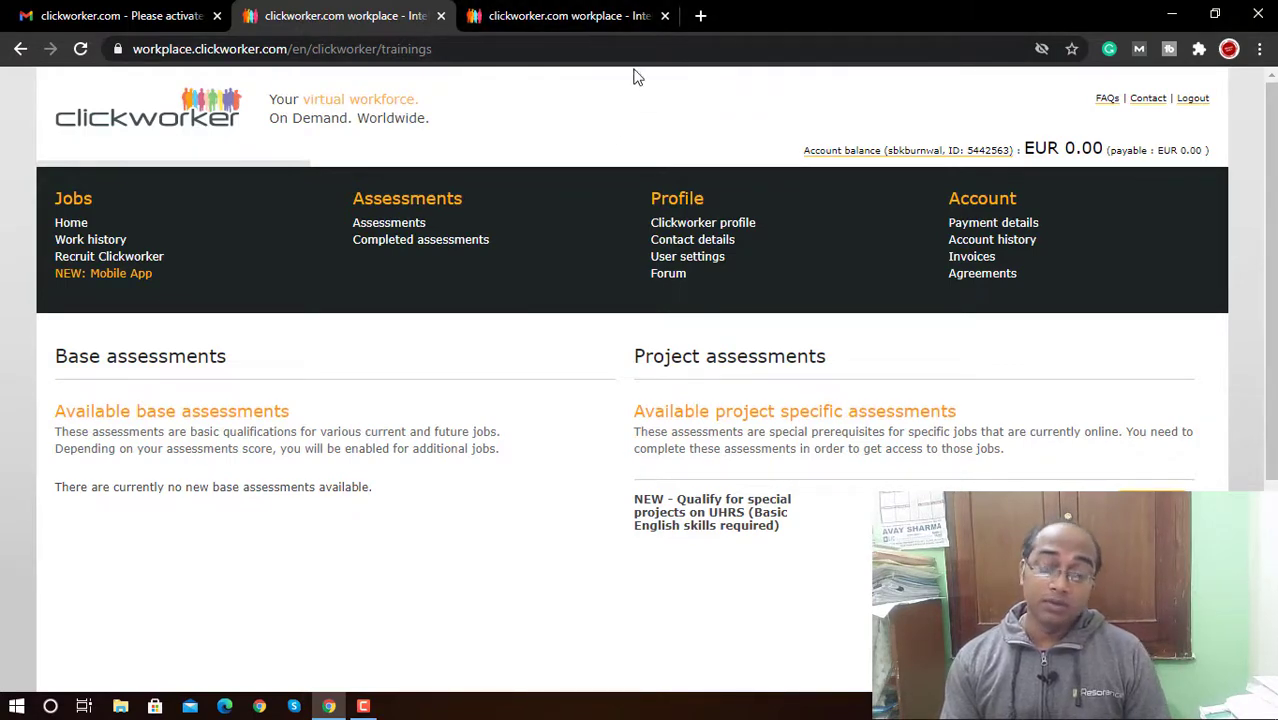
{"action": "left_click", "coordinate": [594, 15]}
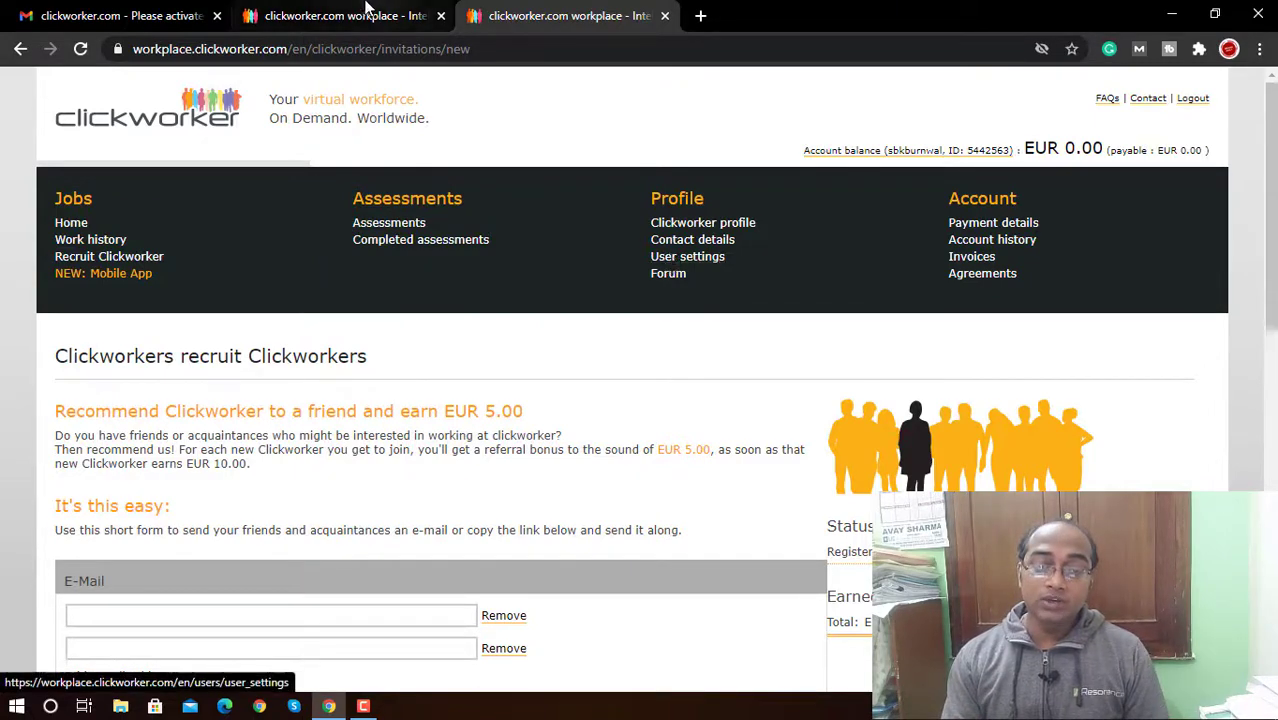
{"action": "left_click", "coordinate": [366, 10]}
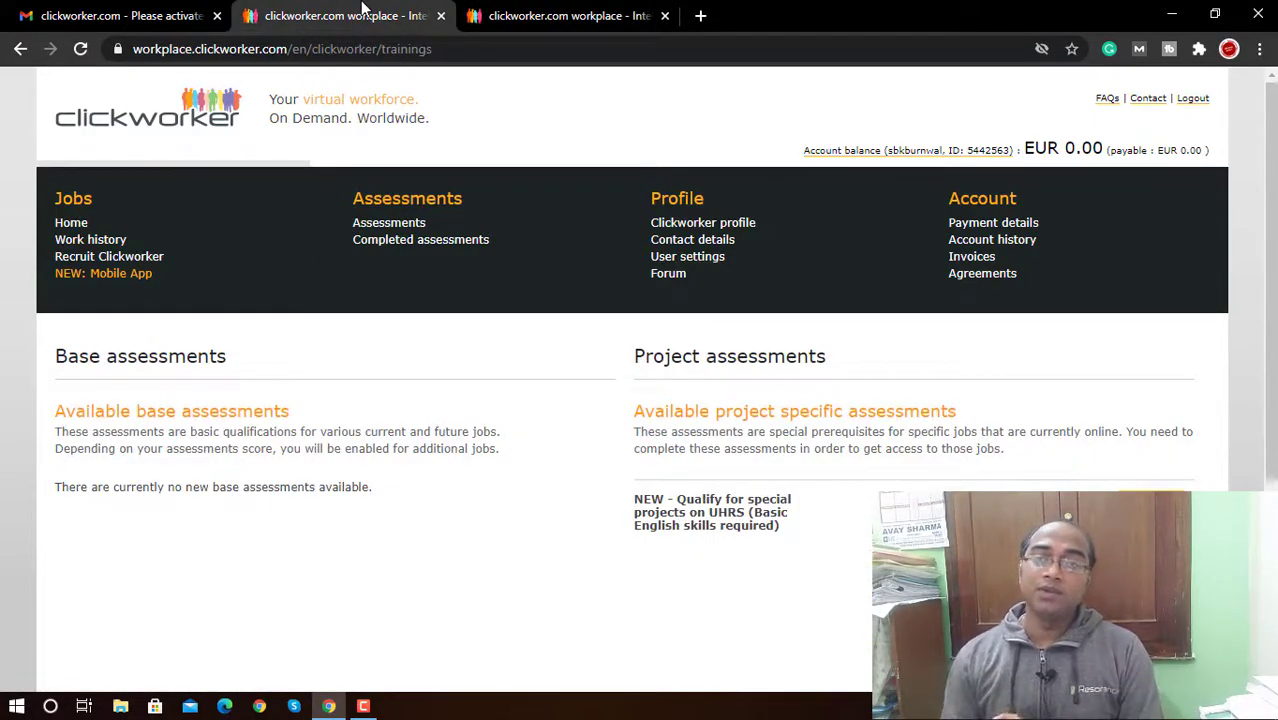